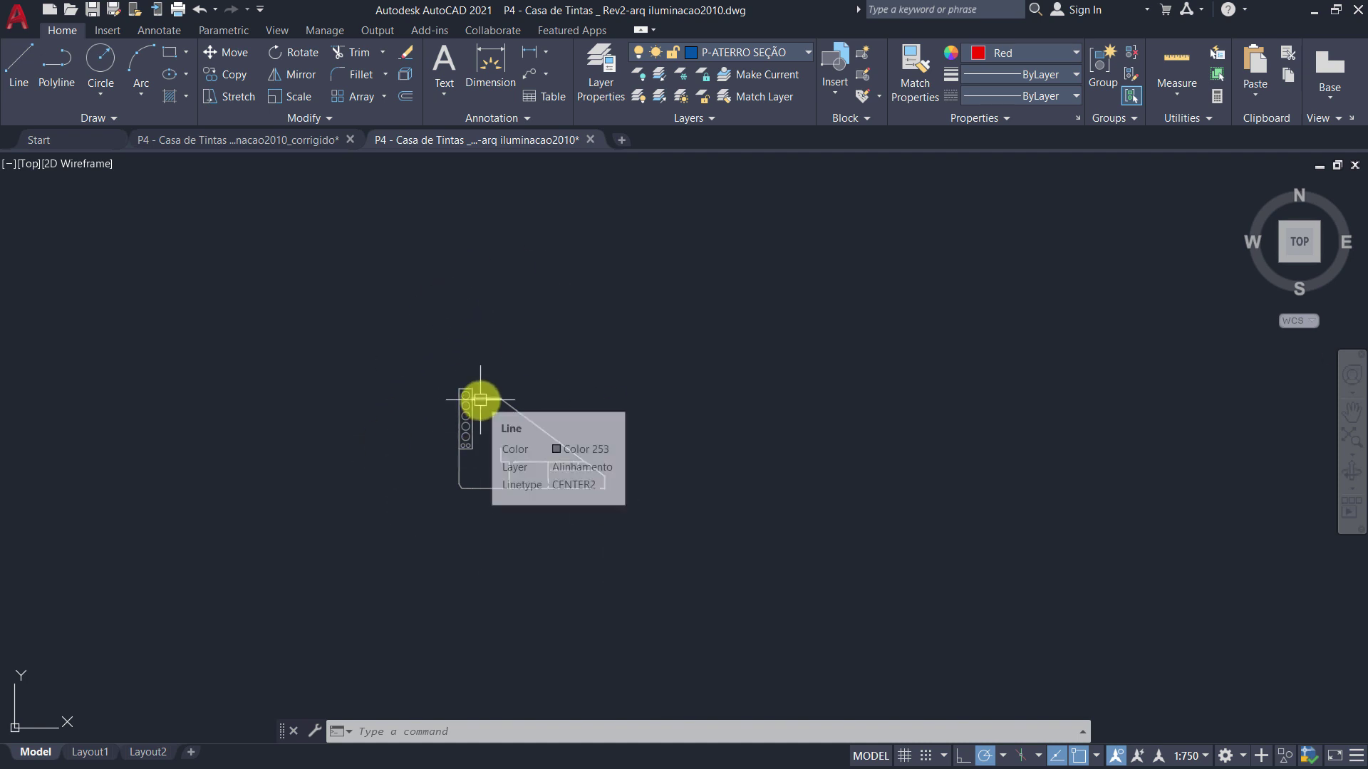
Step: Start a Save As in AutoCAD 2010 DWG format, then cancel without saving
left_click(18, 19)
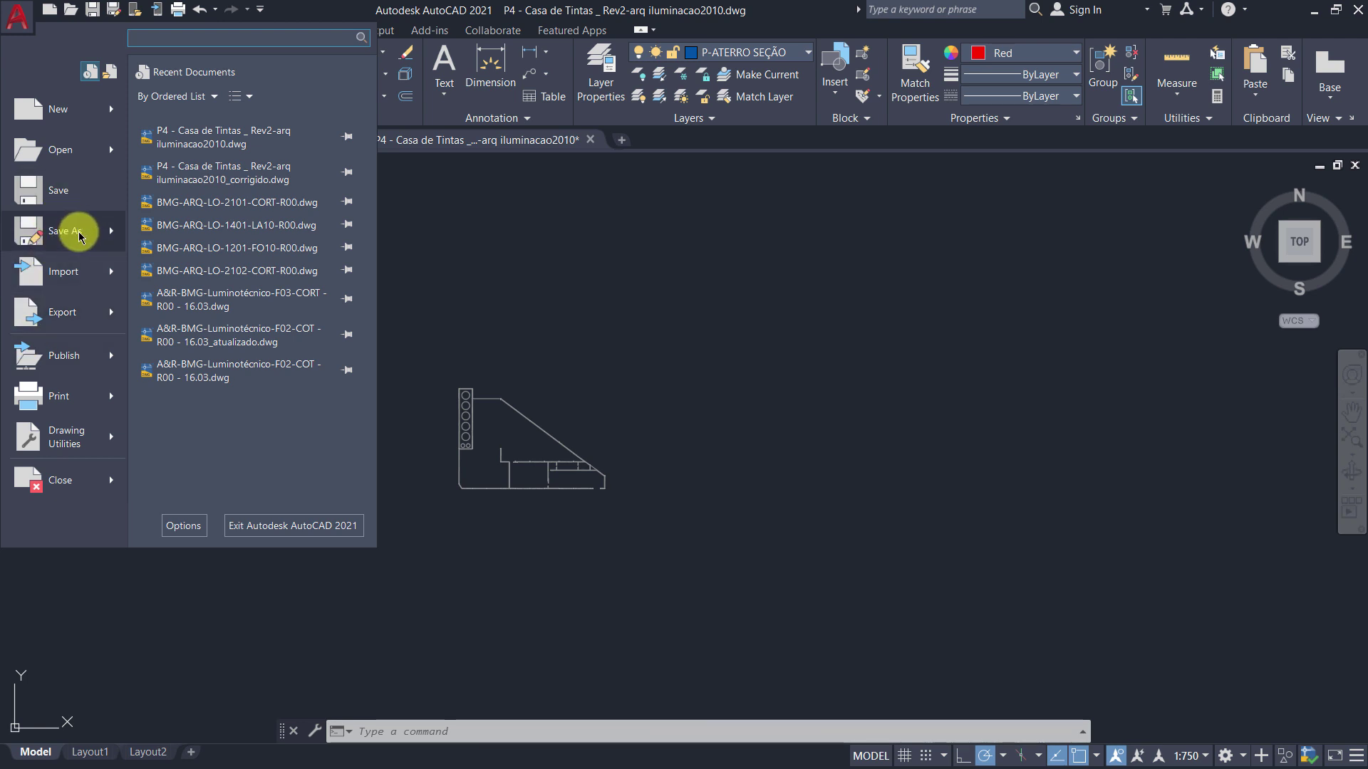
mouse_move(62, 231)
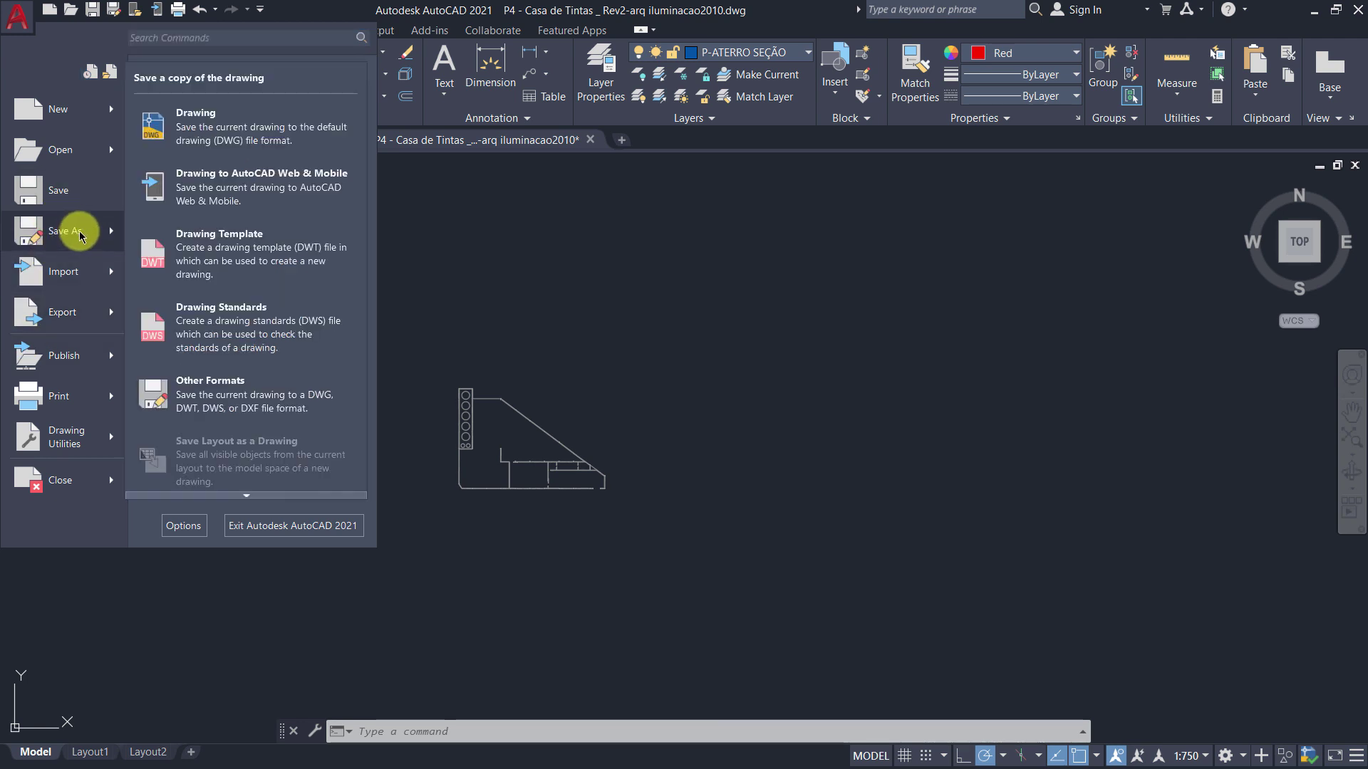
left_click(80, 235)
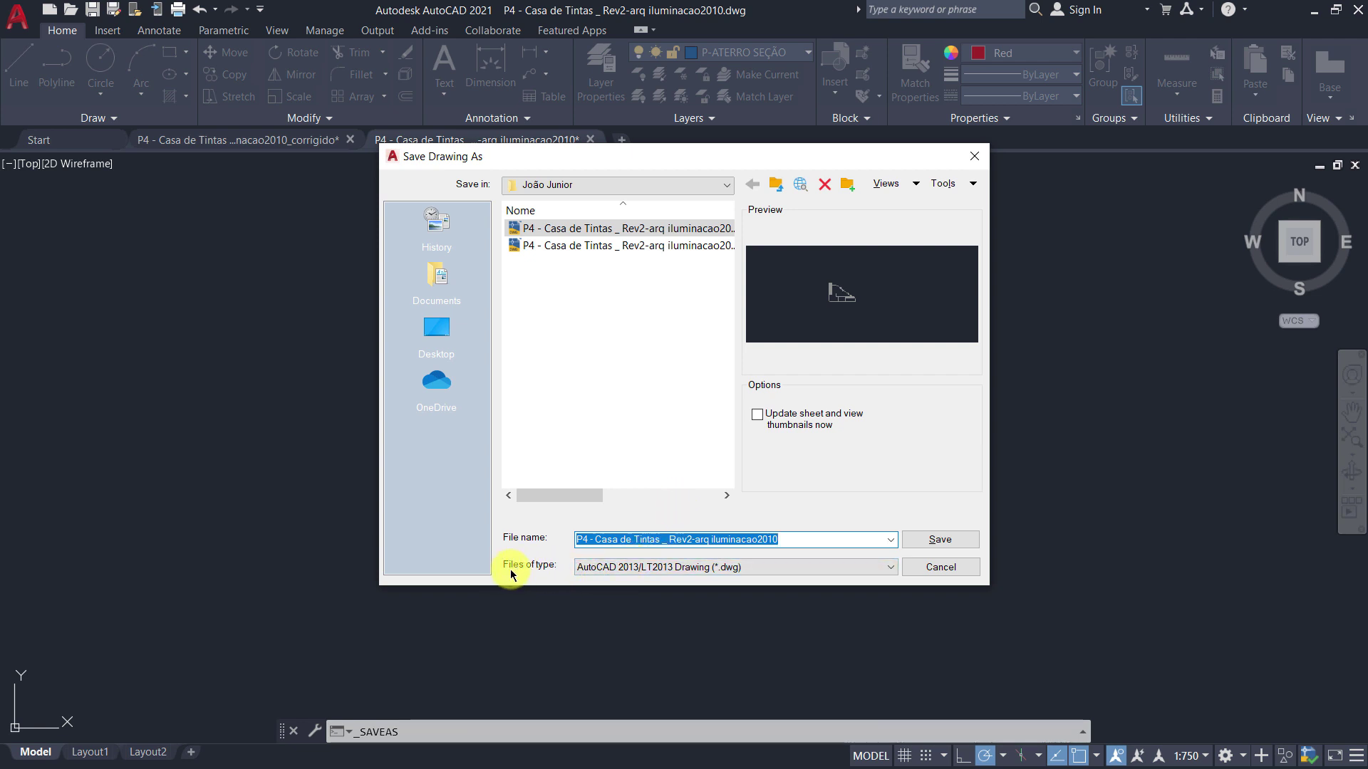
left_click(652, 568)
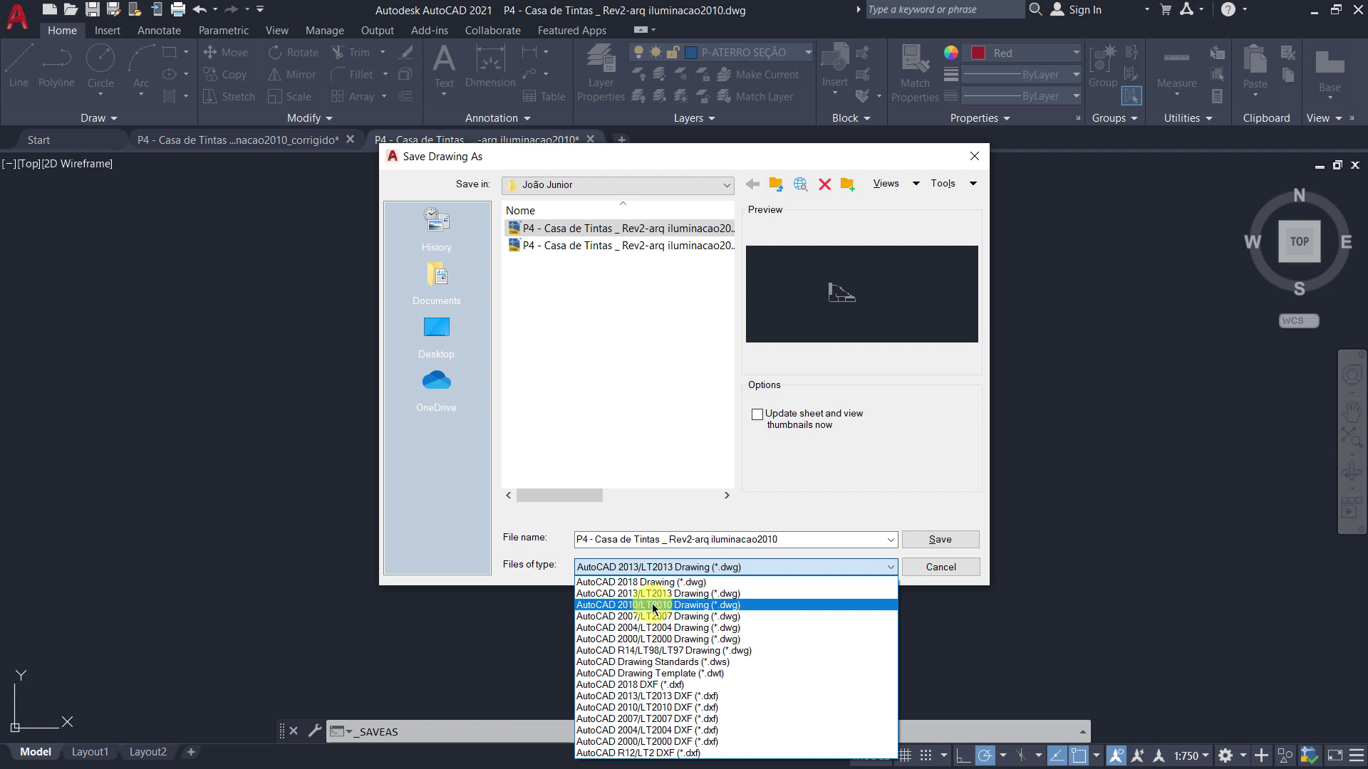
left_click(643, 604)
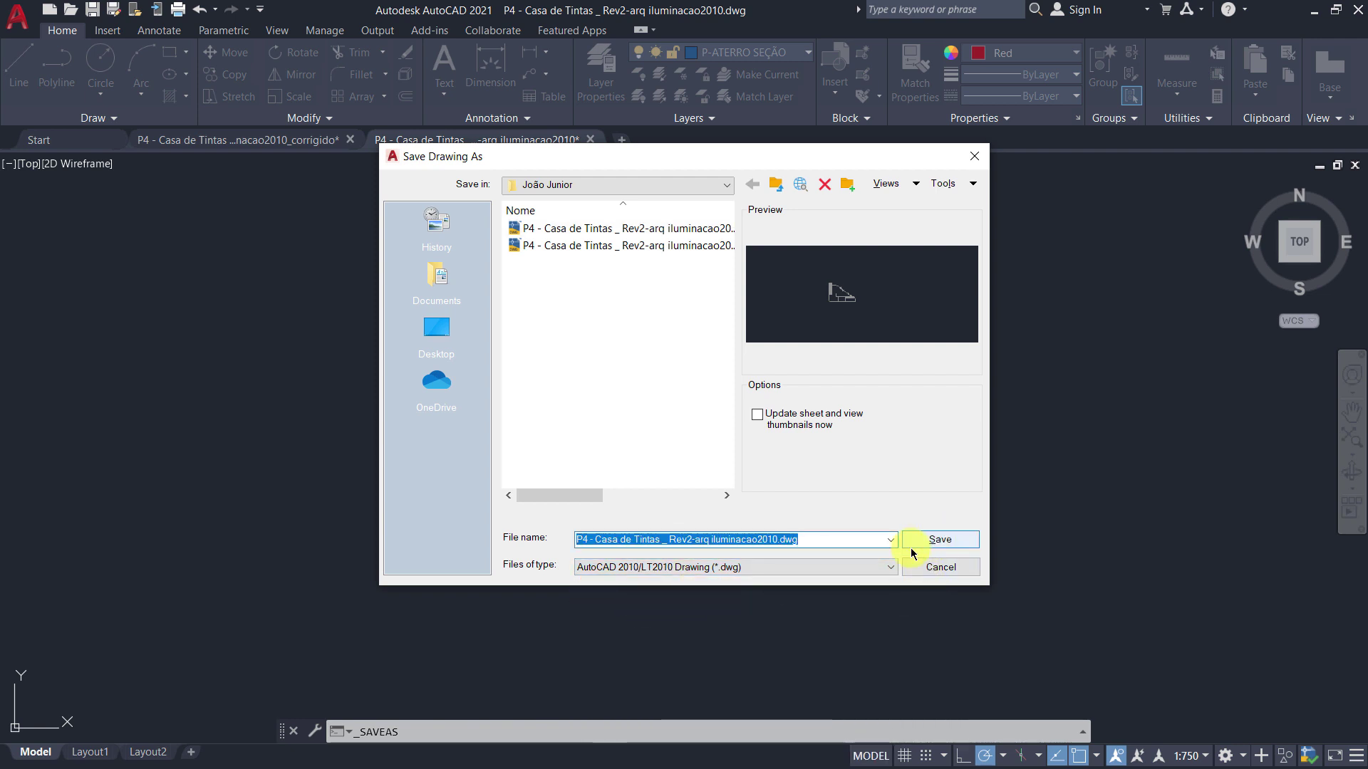
left_click(797, 539)
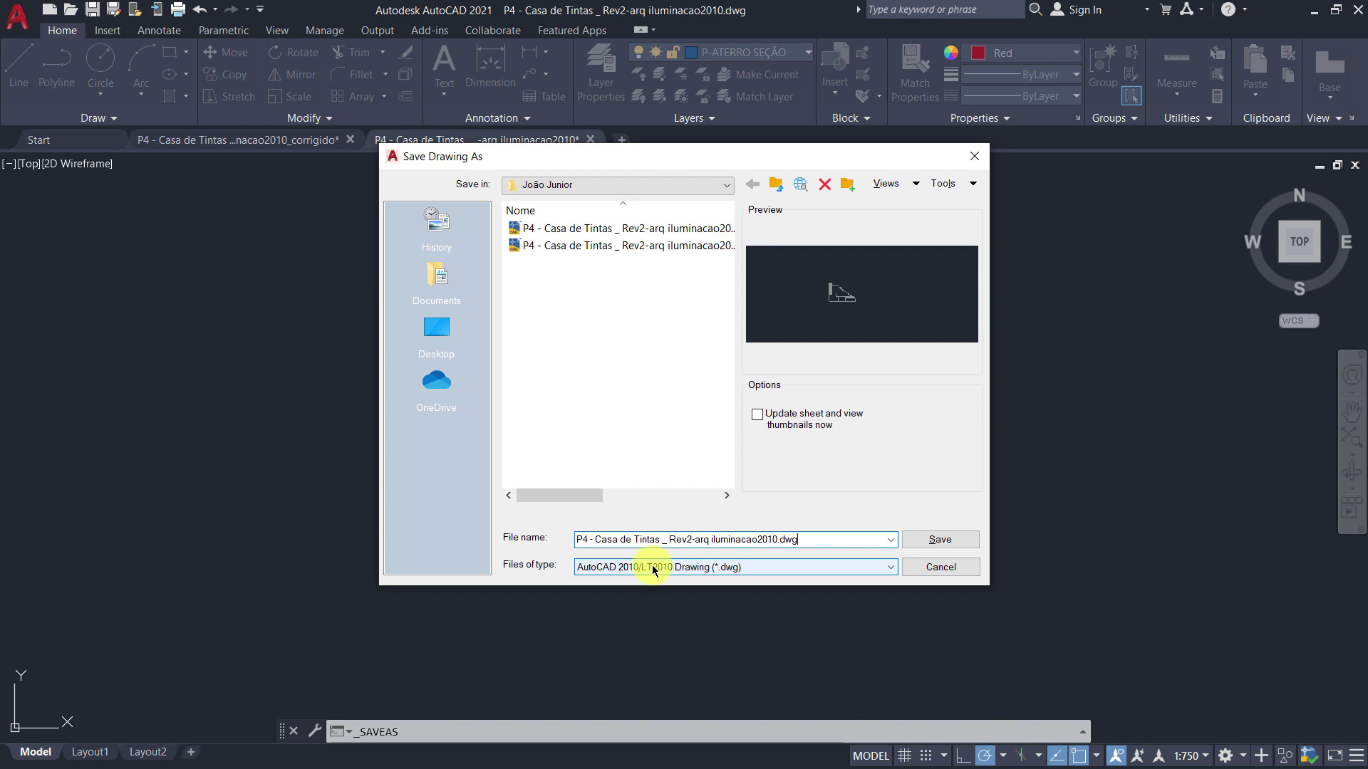
left_click(790, 568)
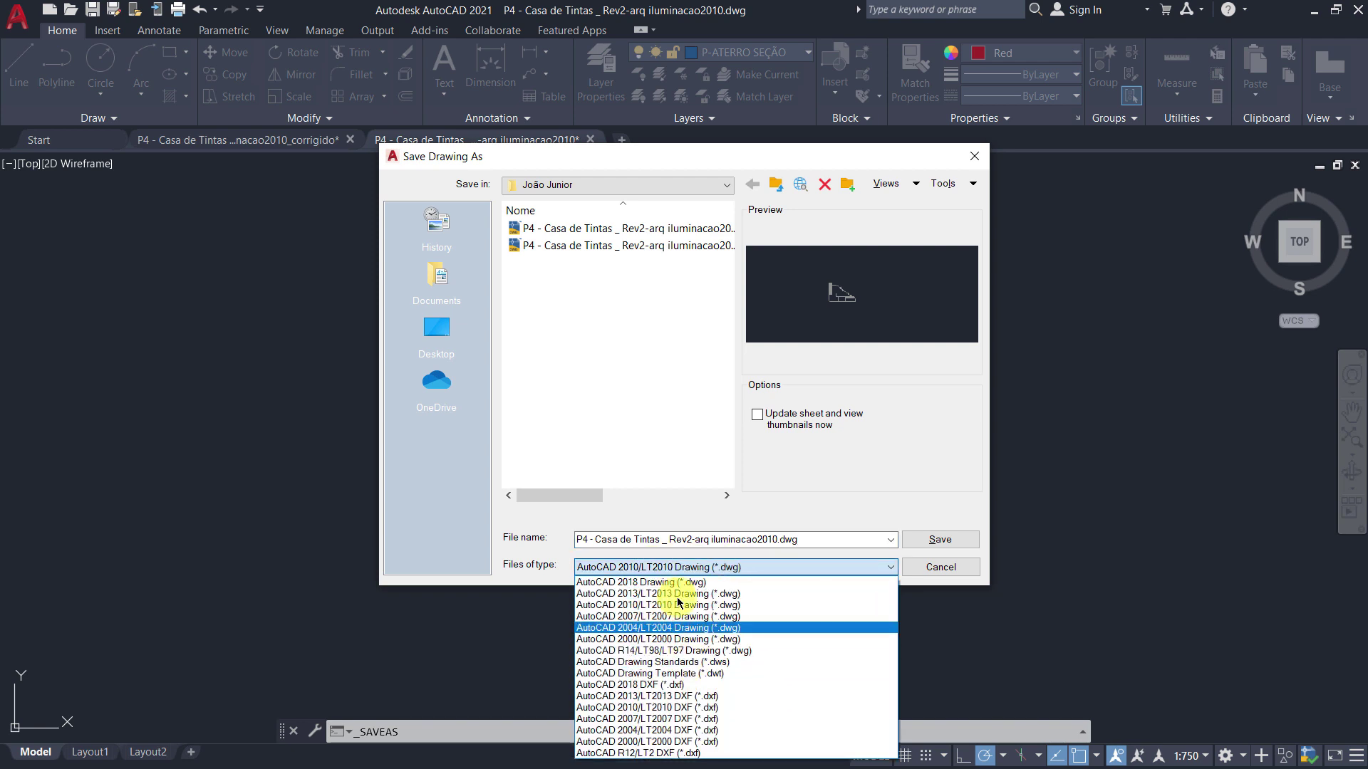
left_click(941, 570)
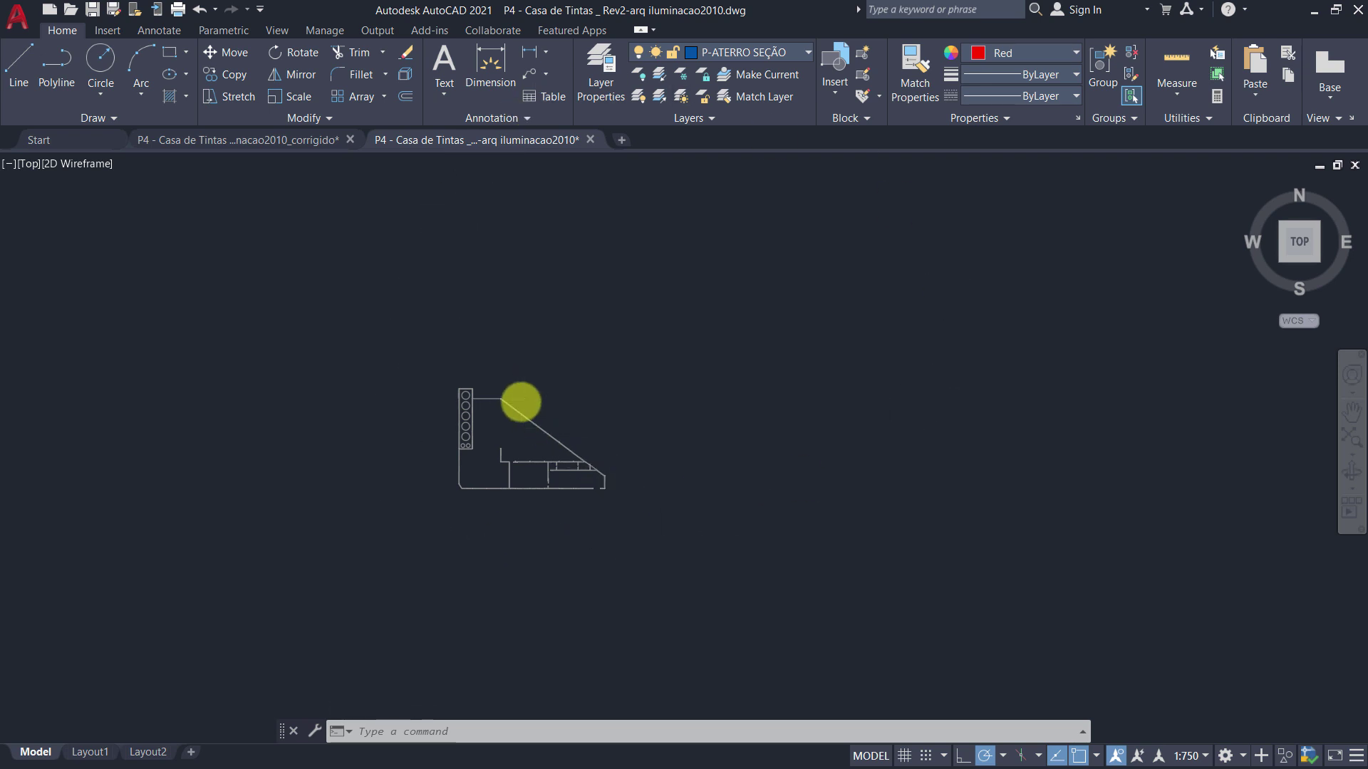
Step: Pan and wheel-zoom around the Casa de Tintas floor plan to inspect it
mouse_move(522, 397)
middle_mouse_down()
mouse_move(505, 401)
mouse_move(908, 526)
middle_mouse_up()
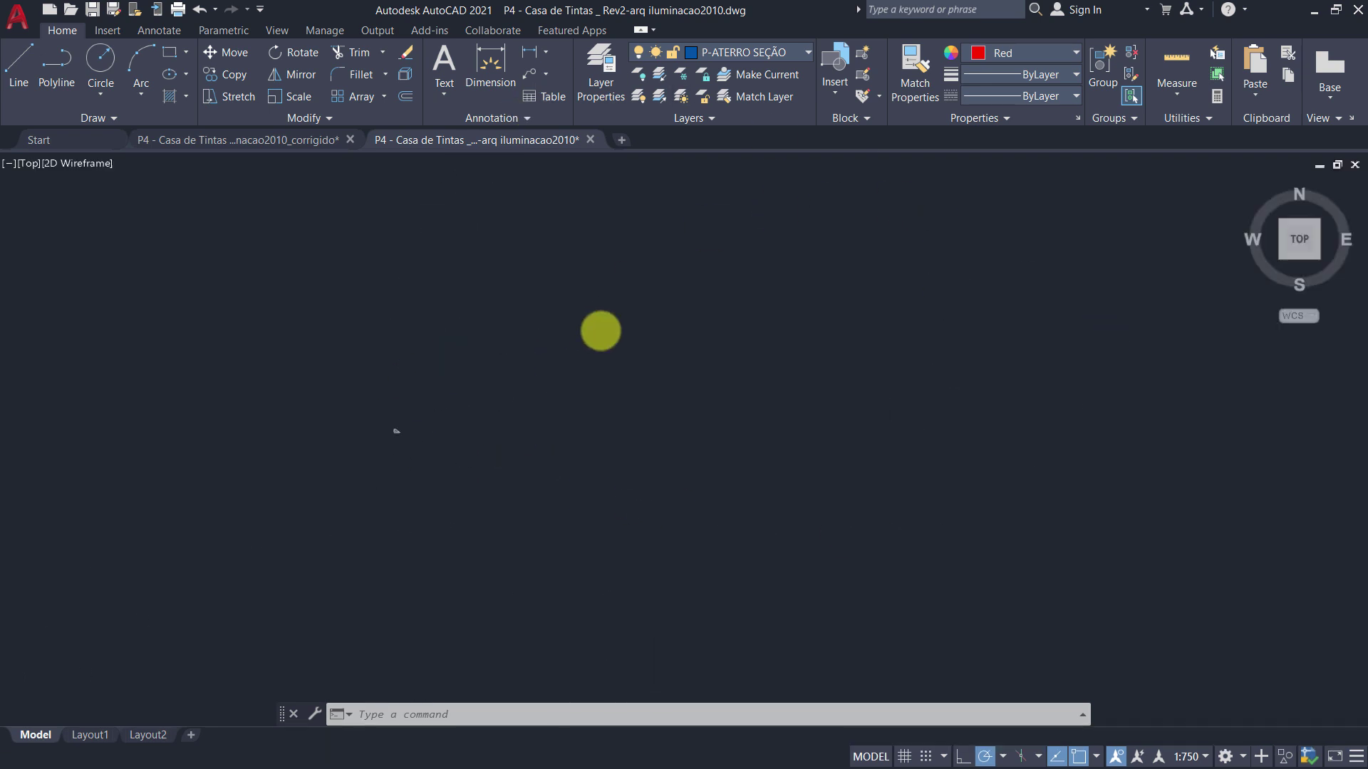
scroll(671, 433, "up", 2)
scroll(629, 525, "up", 3)
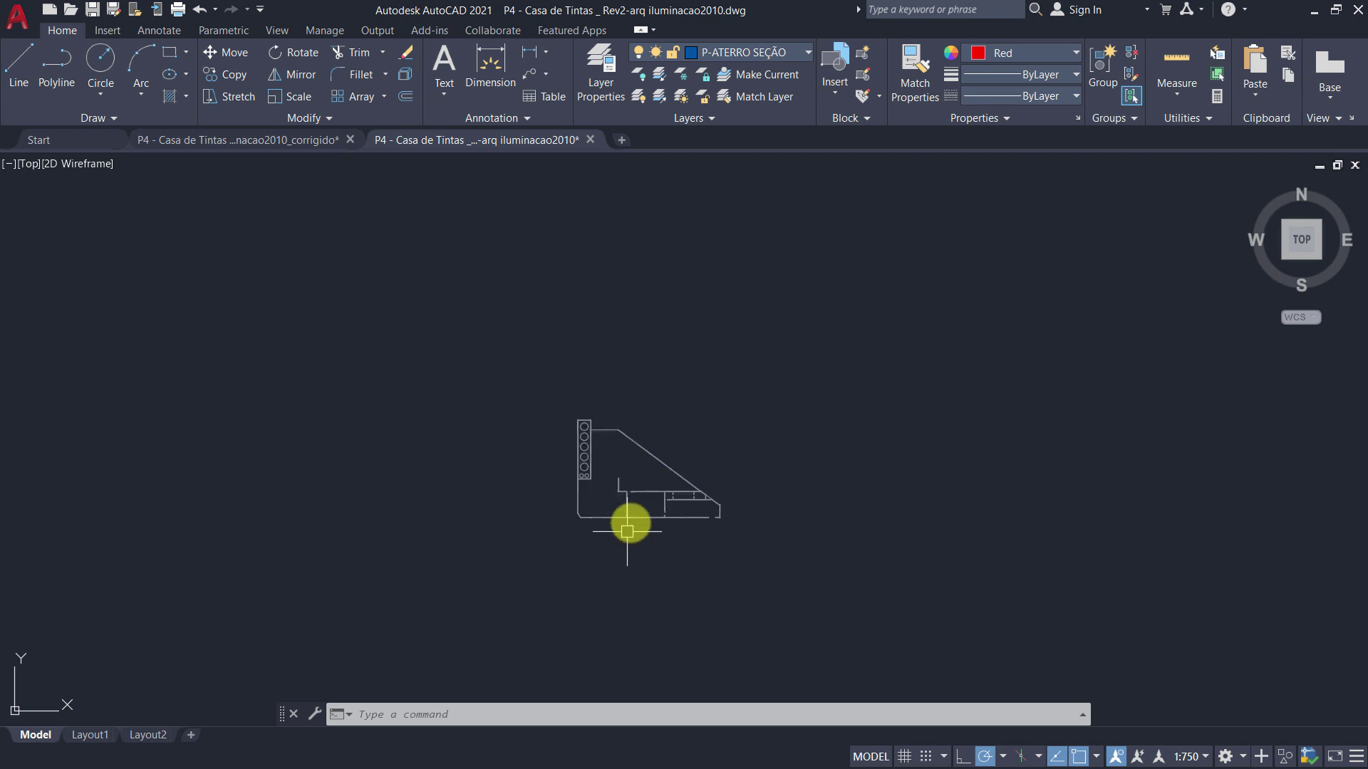
scroll(574, 427, "up", 2)
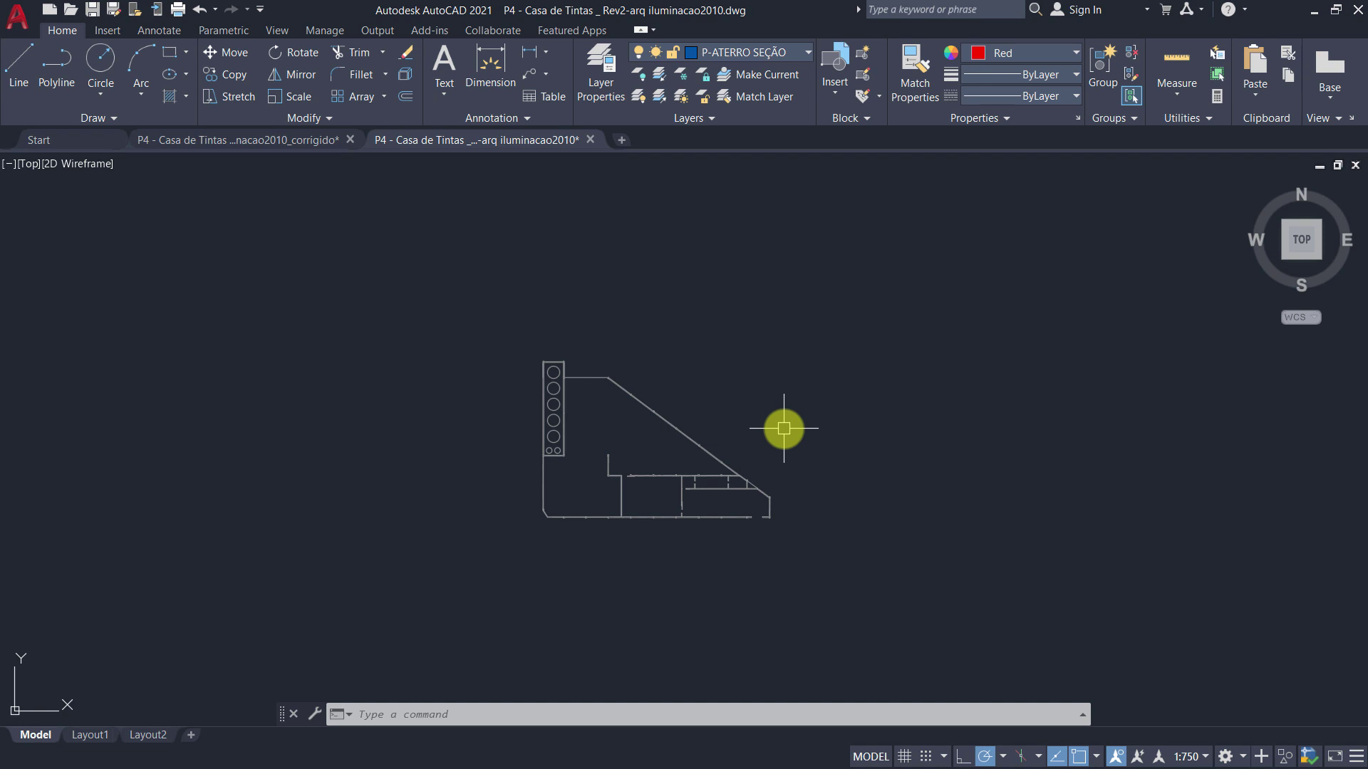
scroll(755, 435, "down", 3)
scroll(757, 434, "up", 3)
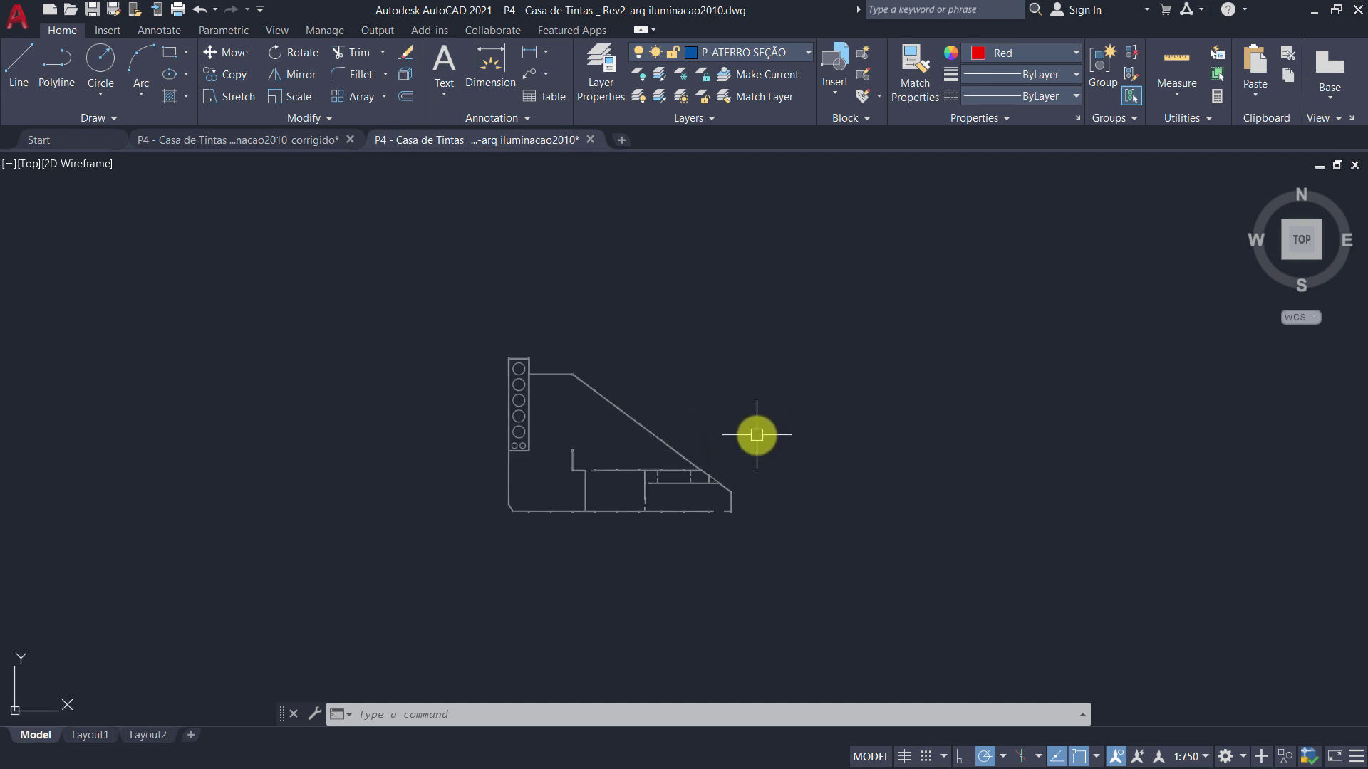
scroll(685, 447, "up", 5)
scroll(684, 447, "down", 6)
scroll(685, 447, "down", 2)
scroll(685, 447, "up", 4)
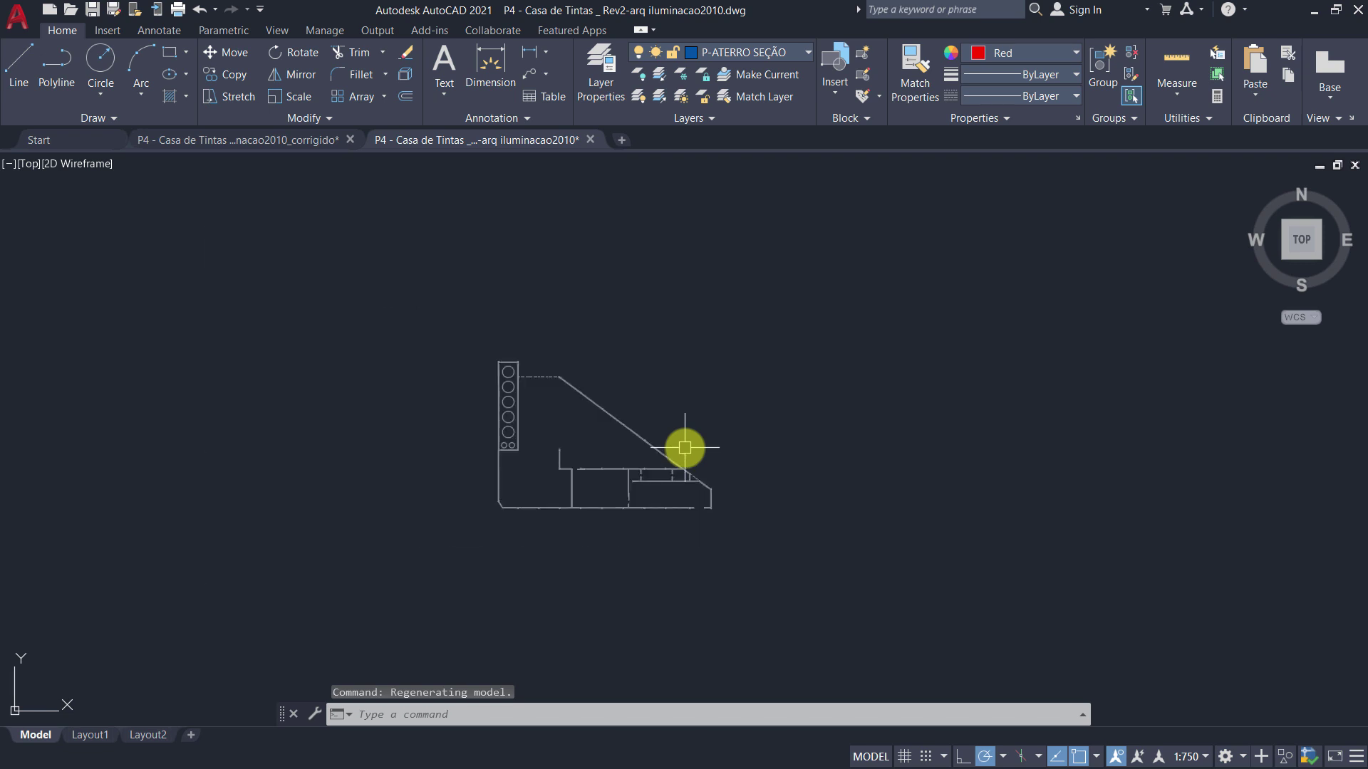
Step: Zoom to full extents, undo and redo it, then zoom extents again
middle_click(695, 367)
middle_click(695, 367)
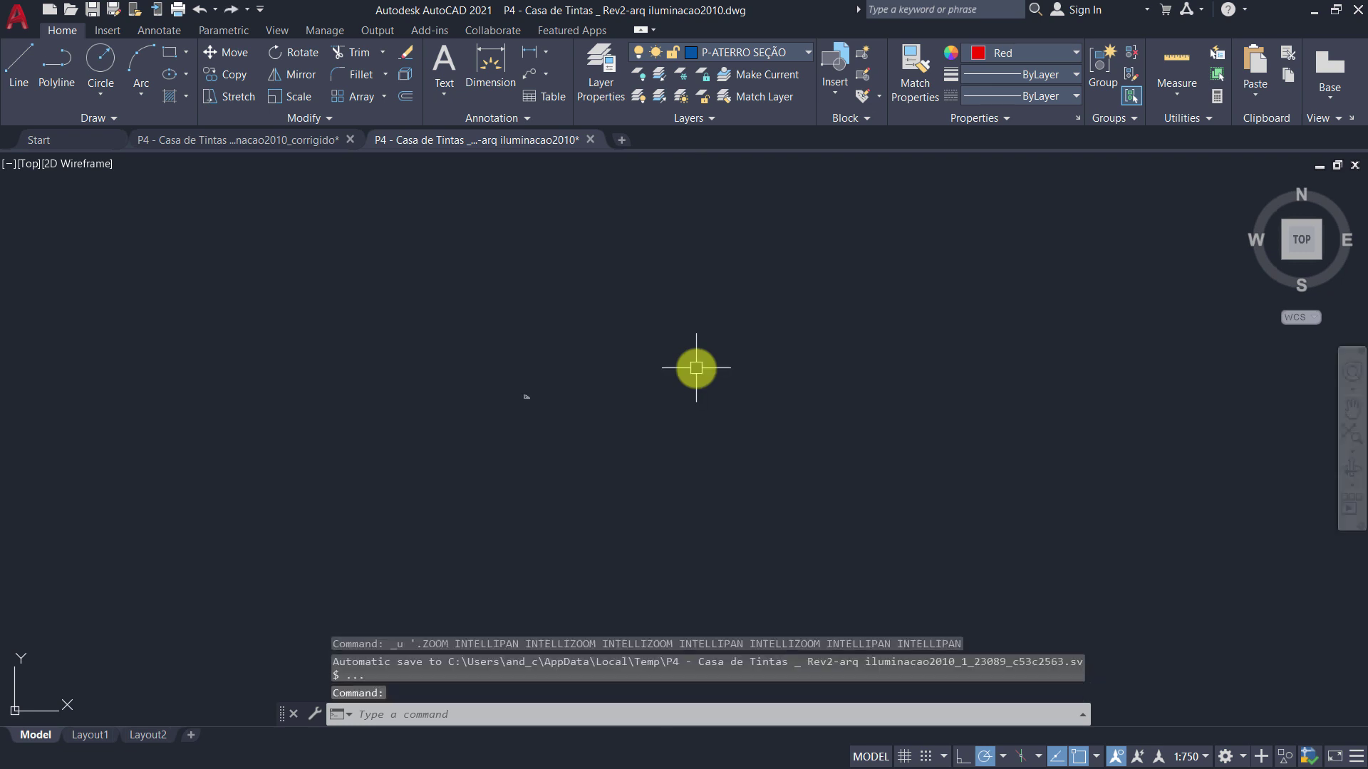
key("ctrl+z")
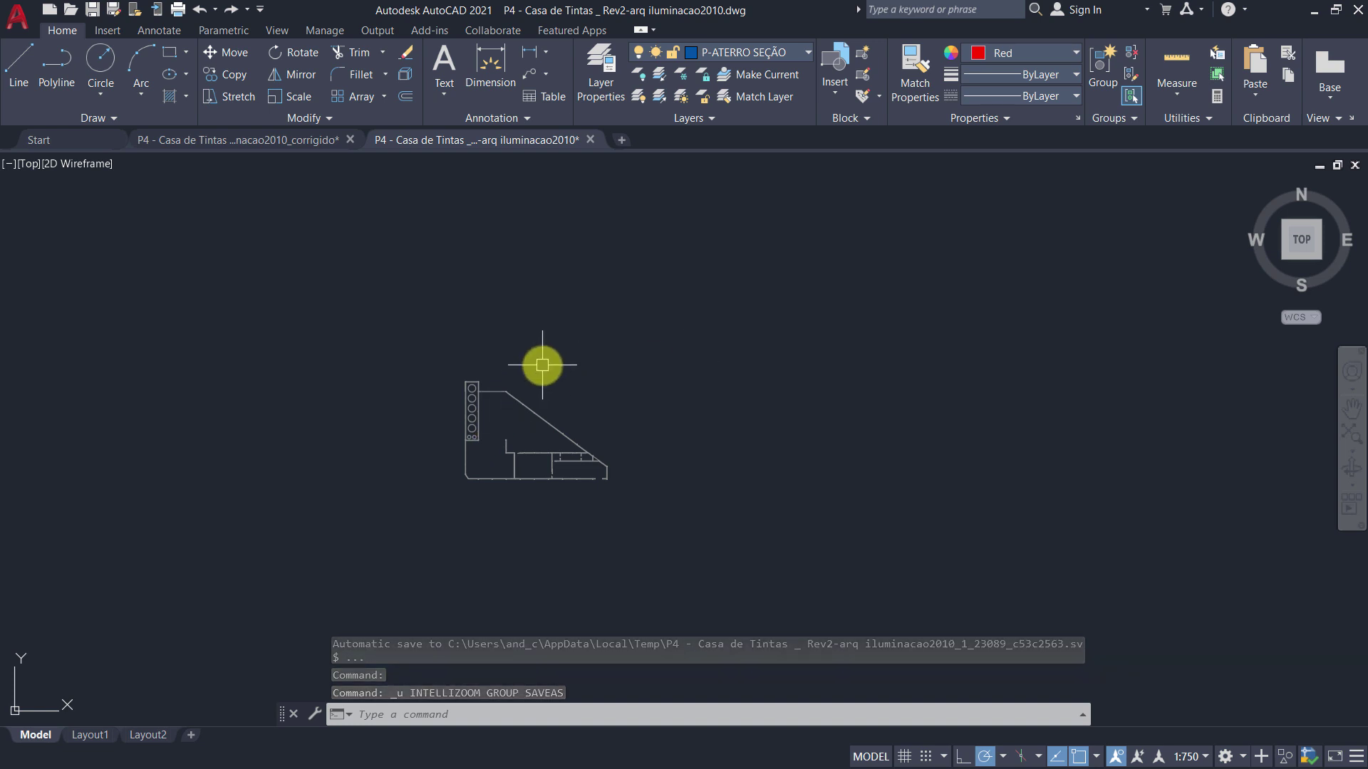
key("ctrl+y")
middle_click(542, 366)
middle_click(542, 365)
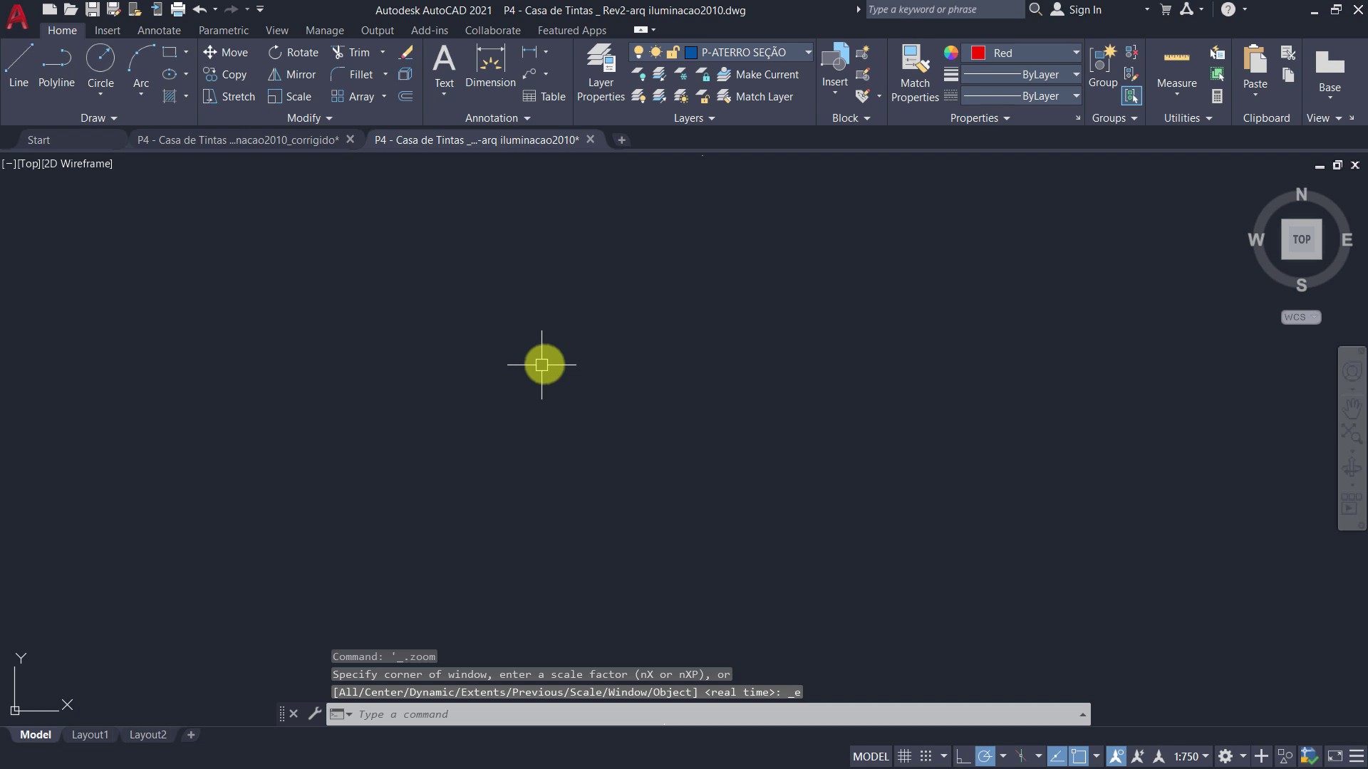
Step: Window-select the tiny floor plan to locate it, then deselect and return to extents
left_click(654, 254)
left_click(1089, 422)
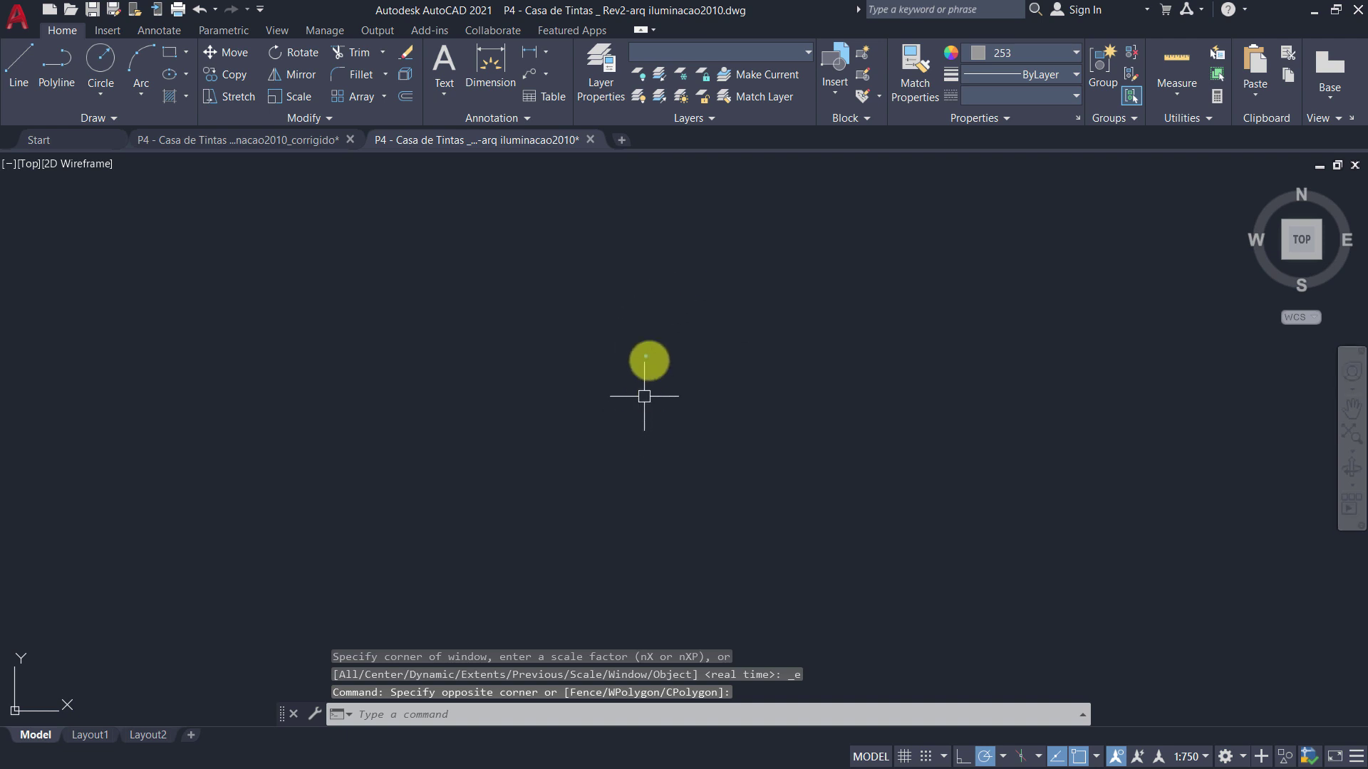
scroll(611, 446, "up", 2)
scroll(555, 366, "up", 3)
scroll(613, 424, "up", 5)
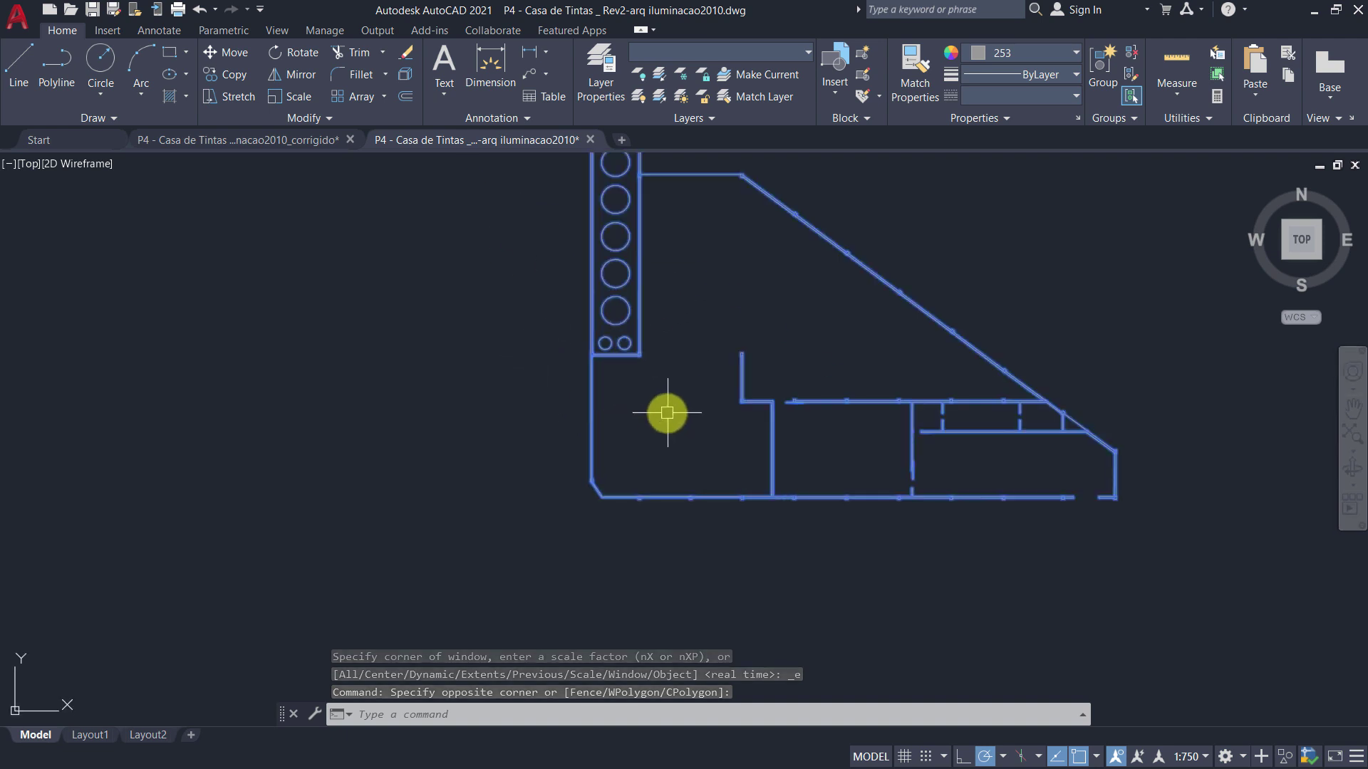
scroll(589, 467, "down", 2)
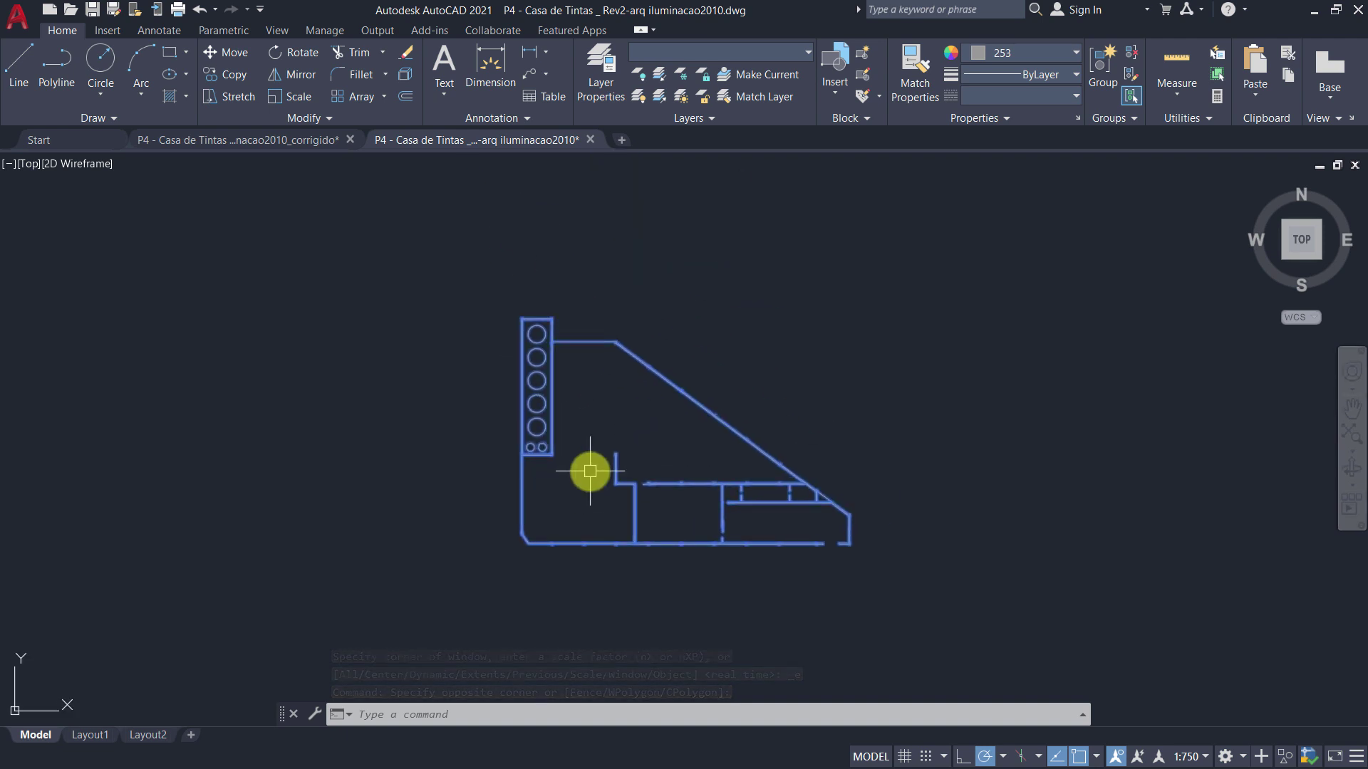
key("Escape")
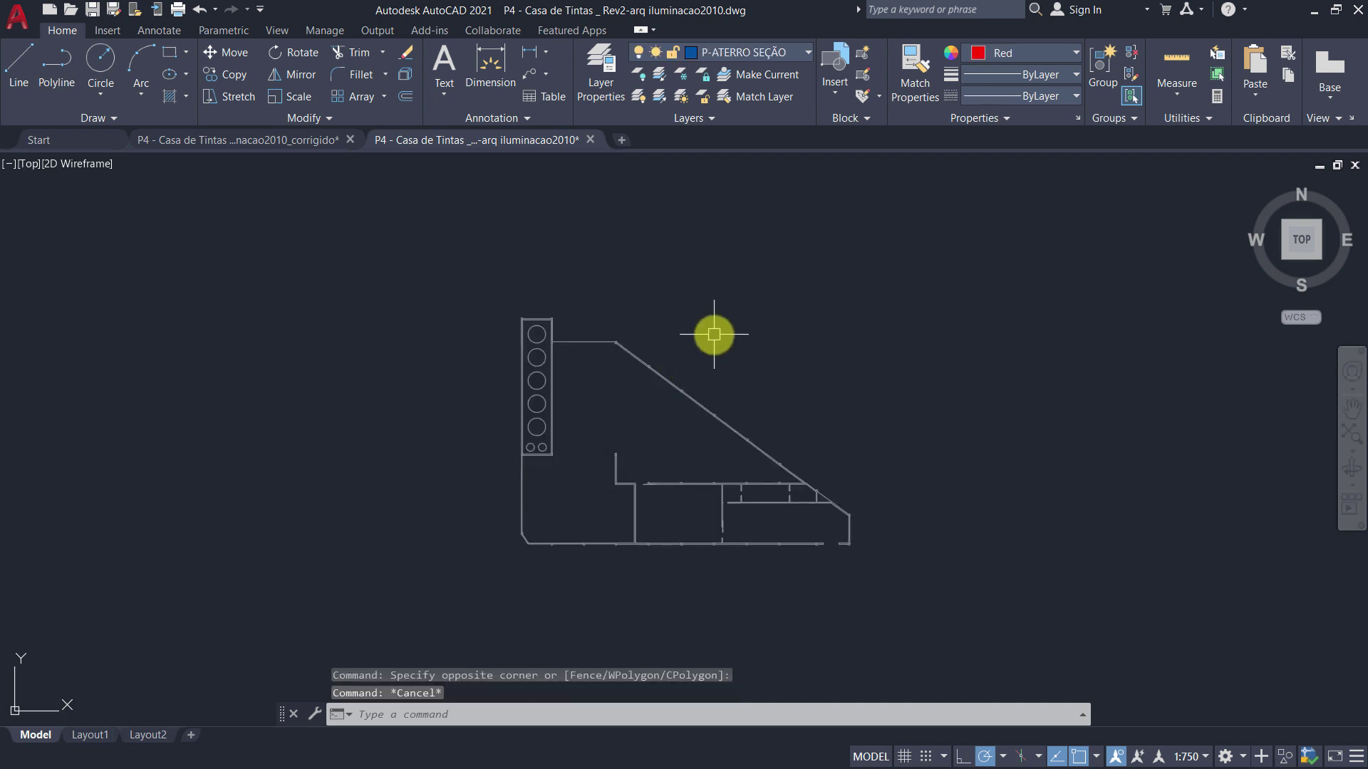
middle_click(713, 332)
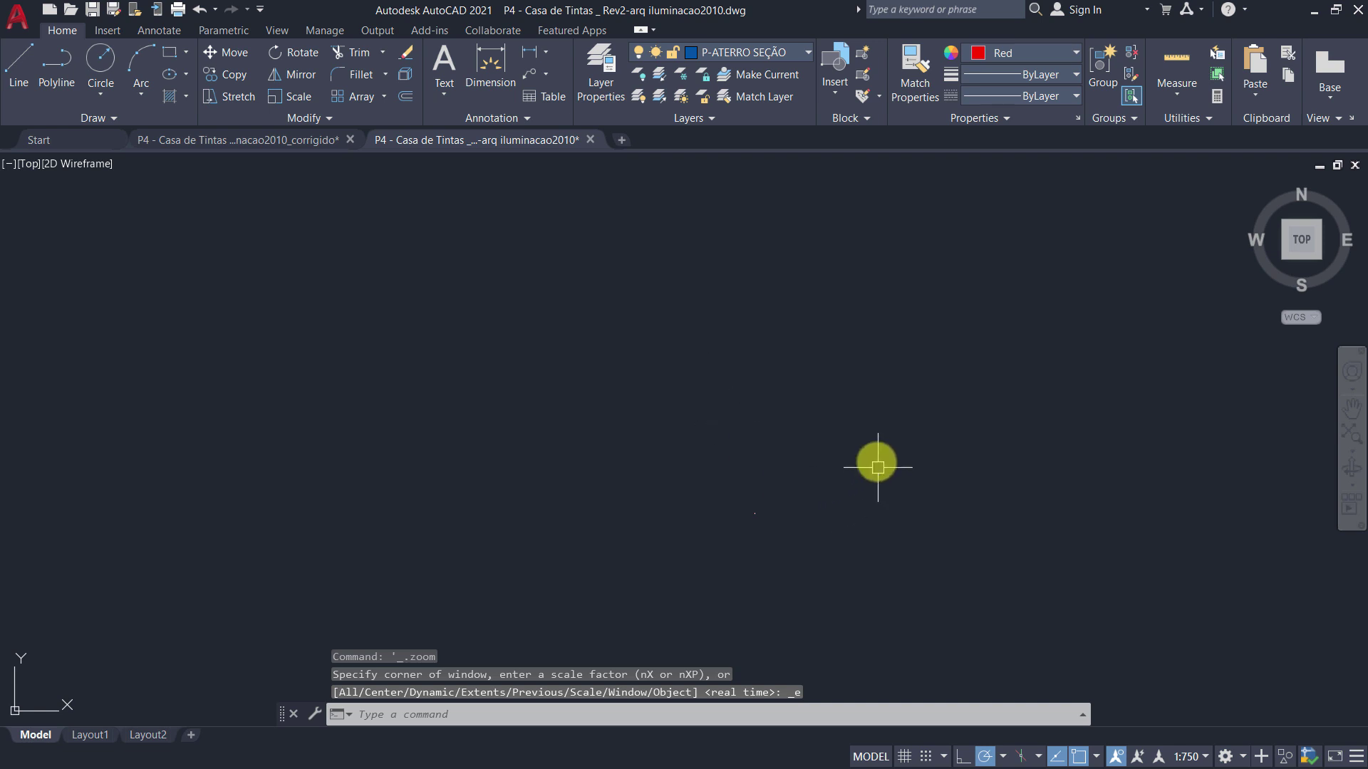
Step: Select the distant stray object and zoom in to identify it
left_click(840, 434)
left_click(704, 570)
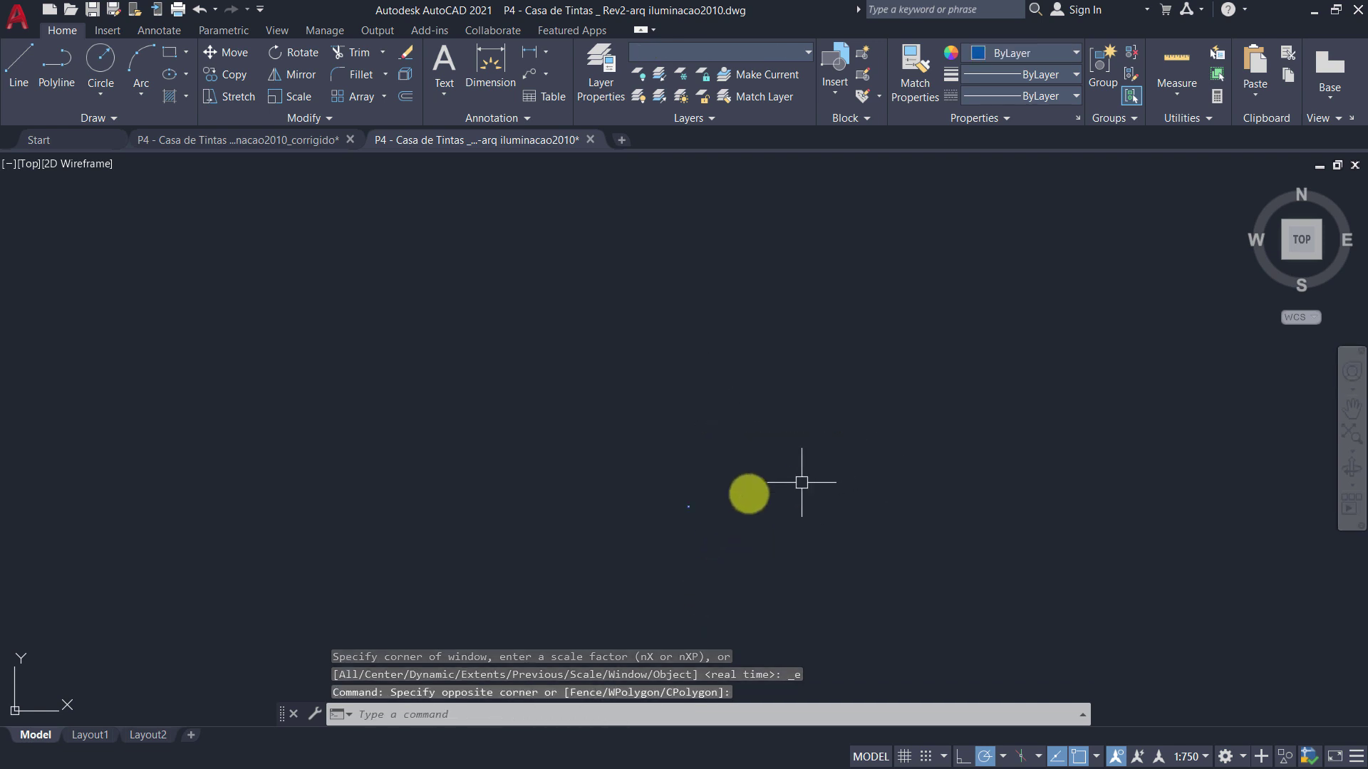
mouse_move(628, 456)
middle_mouse_down()
mouse_move(360, 425)
mouse_move(543, 412)
middle_mouse_up()
scroll(210, 408, "up", 2)
middle_click_drag(210, 408, 819, 550)
scroll(820, 549, "up", 5)
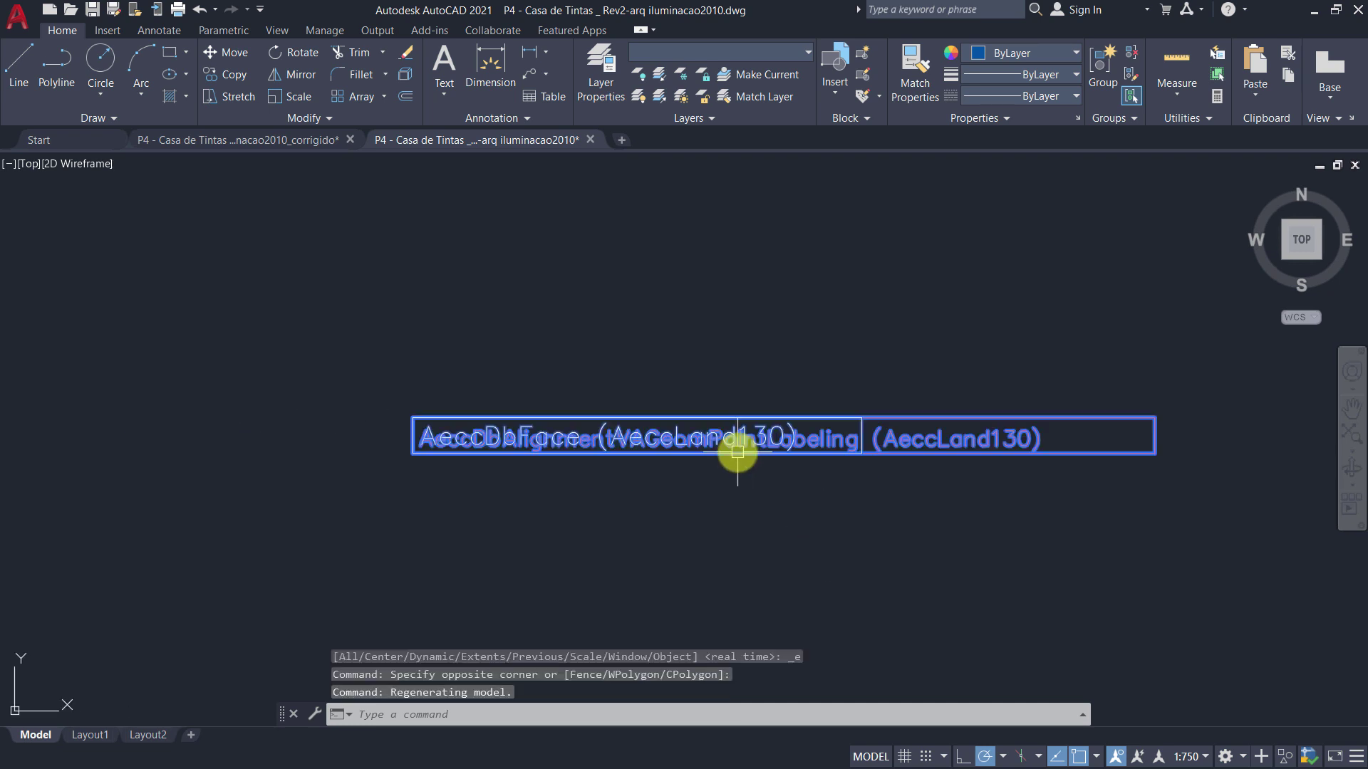
scroll(735, 452, "up", 3)
scroll(543, 415, "down", 2)
key("Escape")
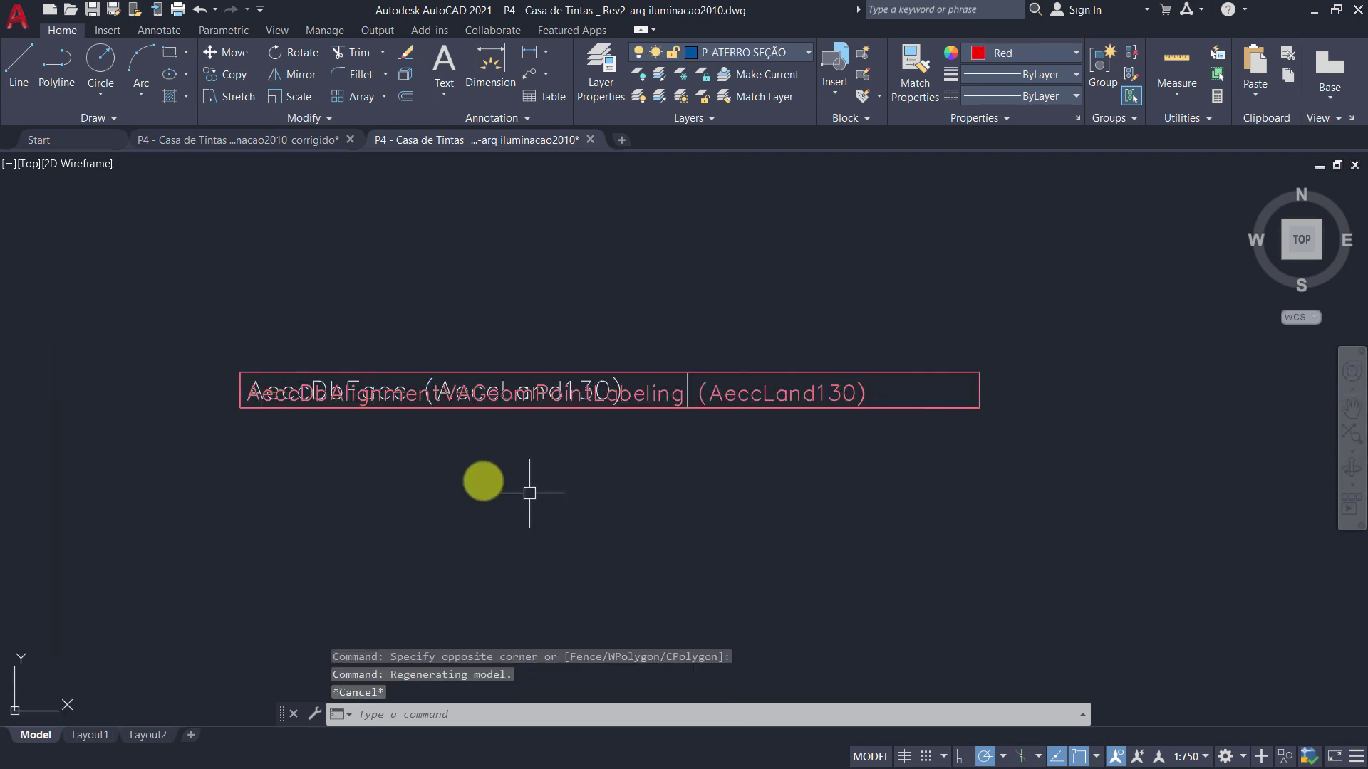
Step: Window-select all eight AeccLand130 label objects and delete them
left_click(303, 395)
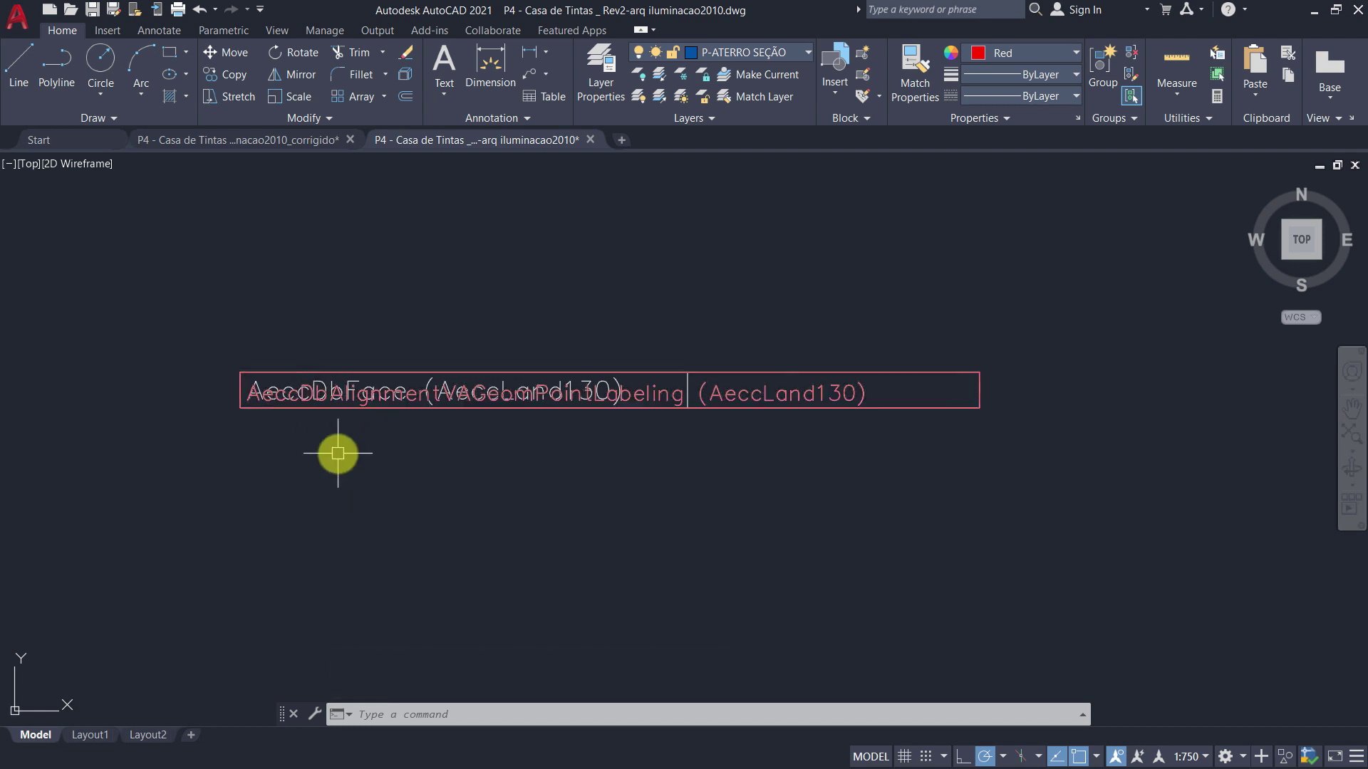
left_click(1041, 299)
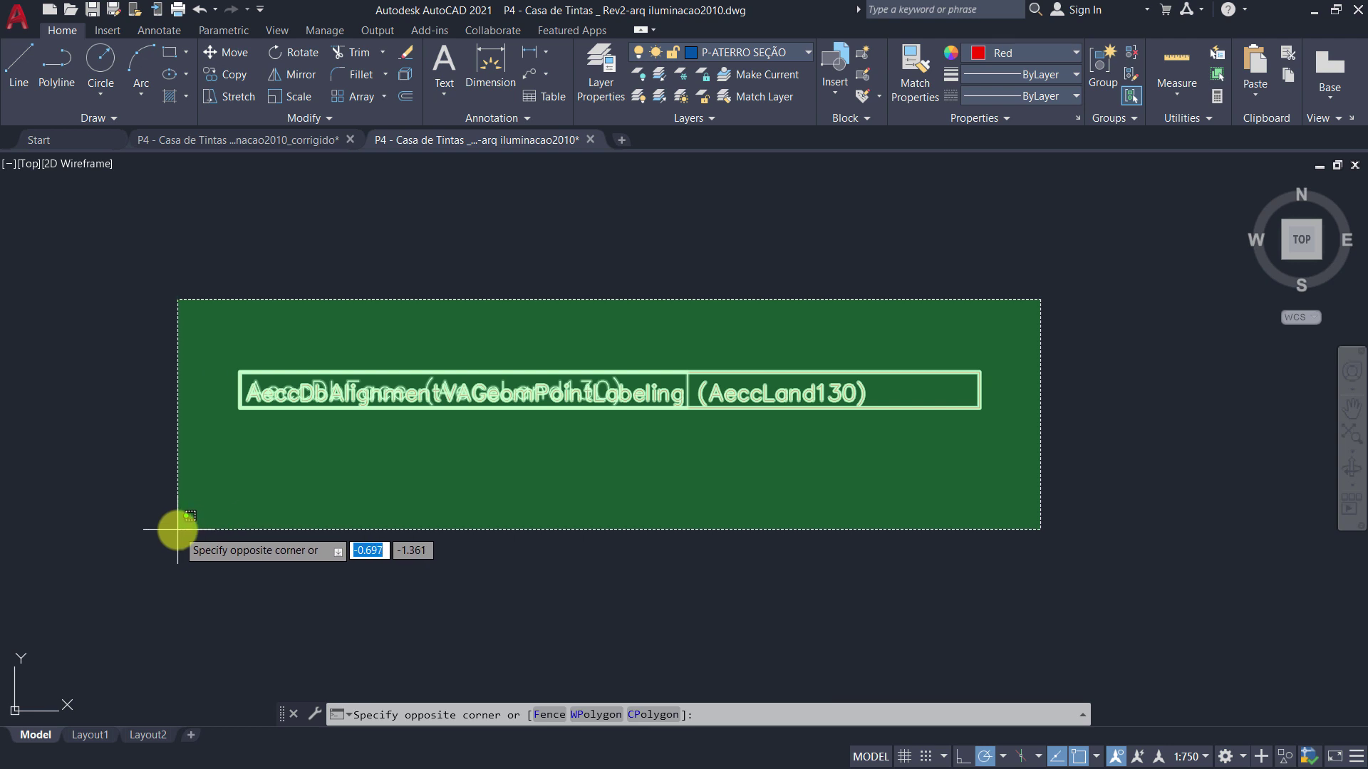
left_click(223, 523)
key("Delete")
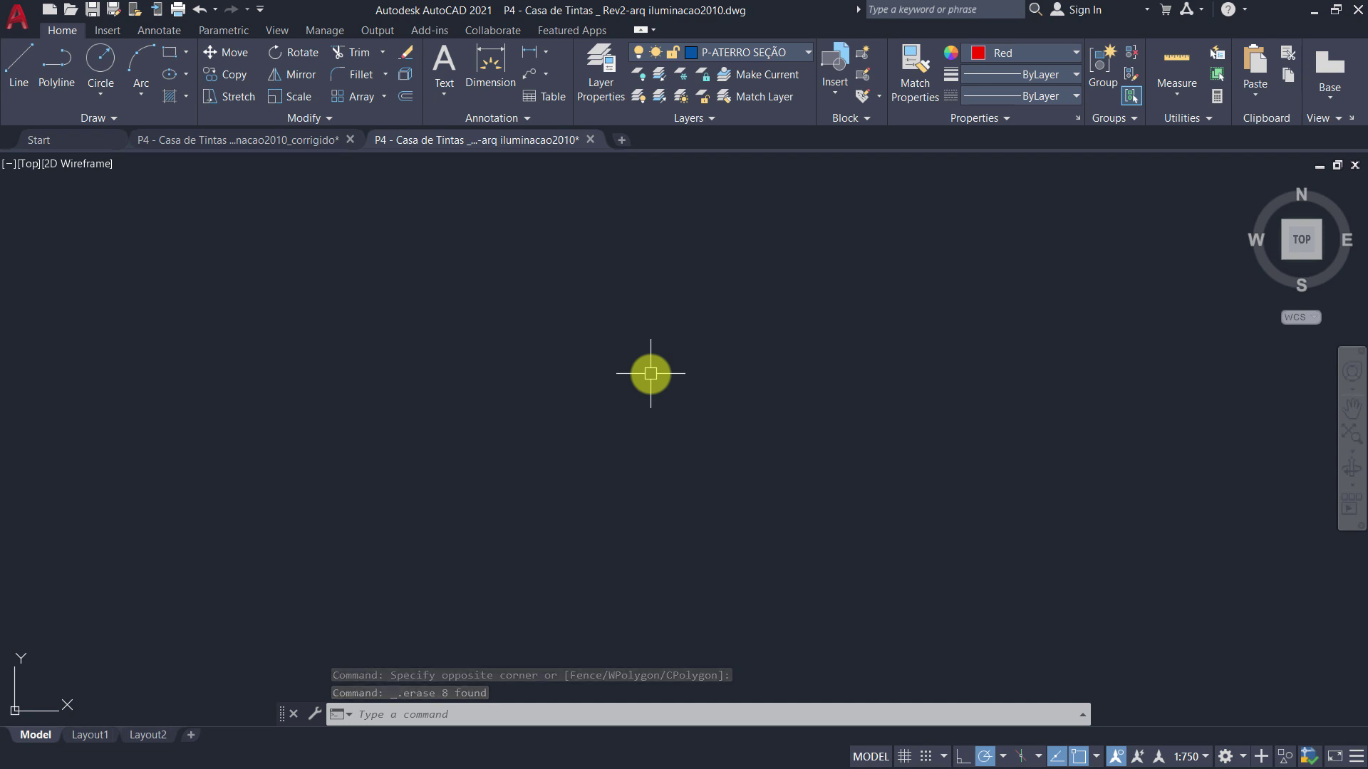
Step: Zoom extents and window-select the empty space, confirming no stray objects remain
middle_click(651, 373)
middle_click(650, 372)
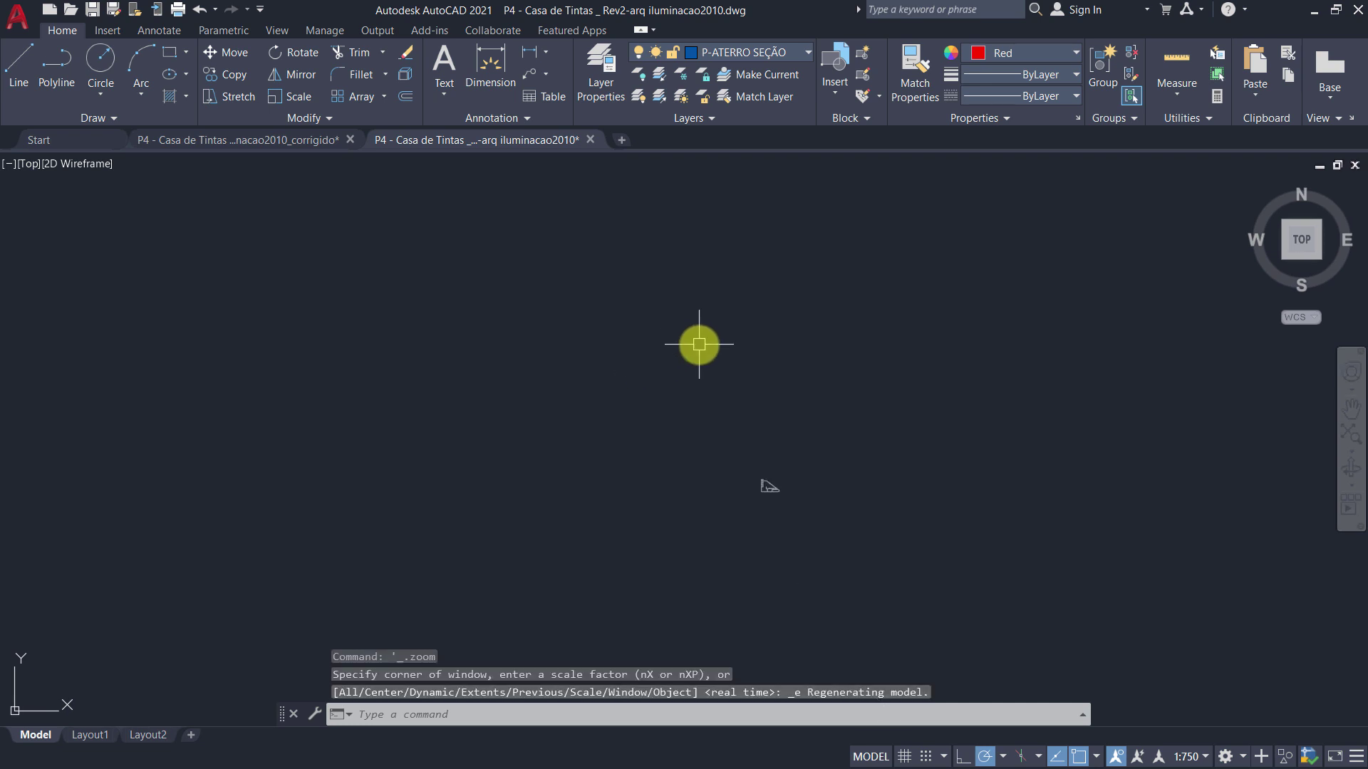
scroll(741, 436, "up", 5)
scroll(809, 335, "up", 3)
middle_click_drag(809, 335, 833, 432)
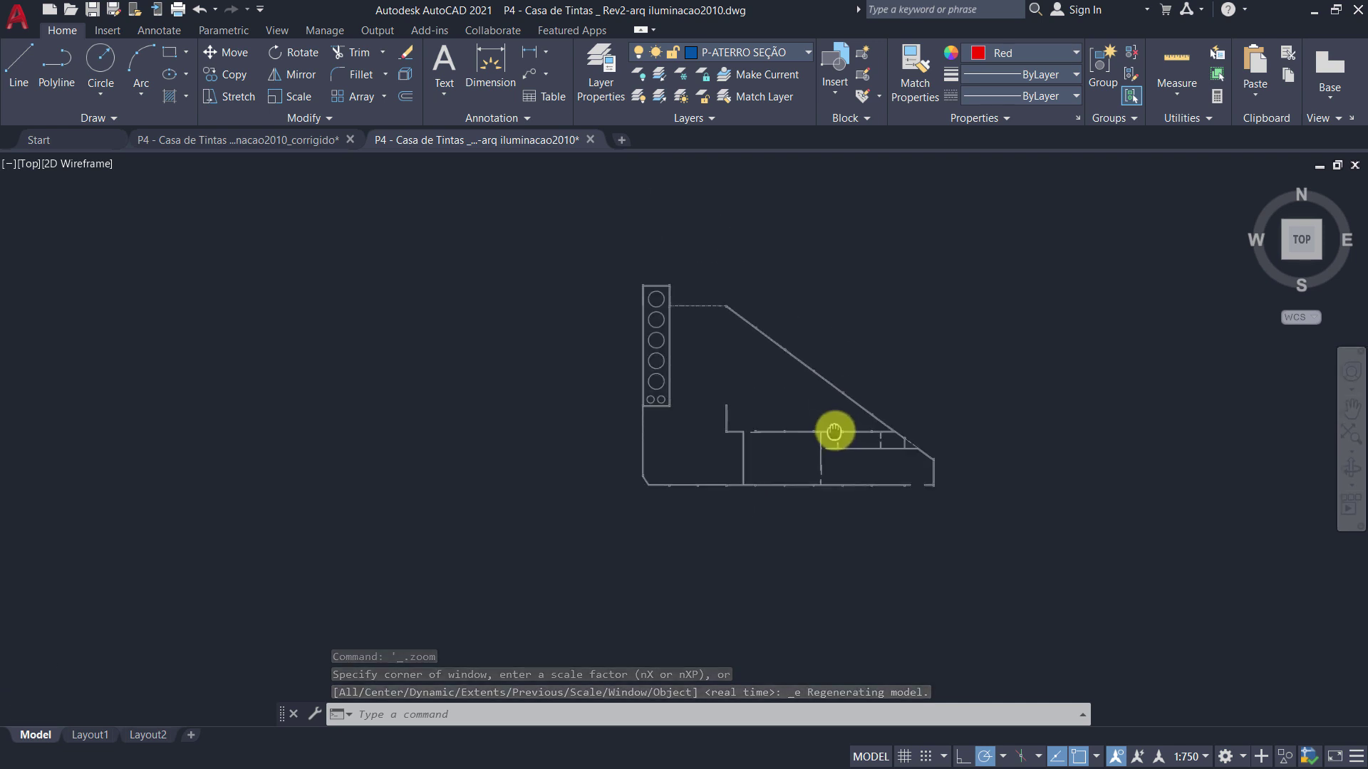
scroll(746, 428, "down", 5)
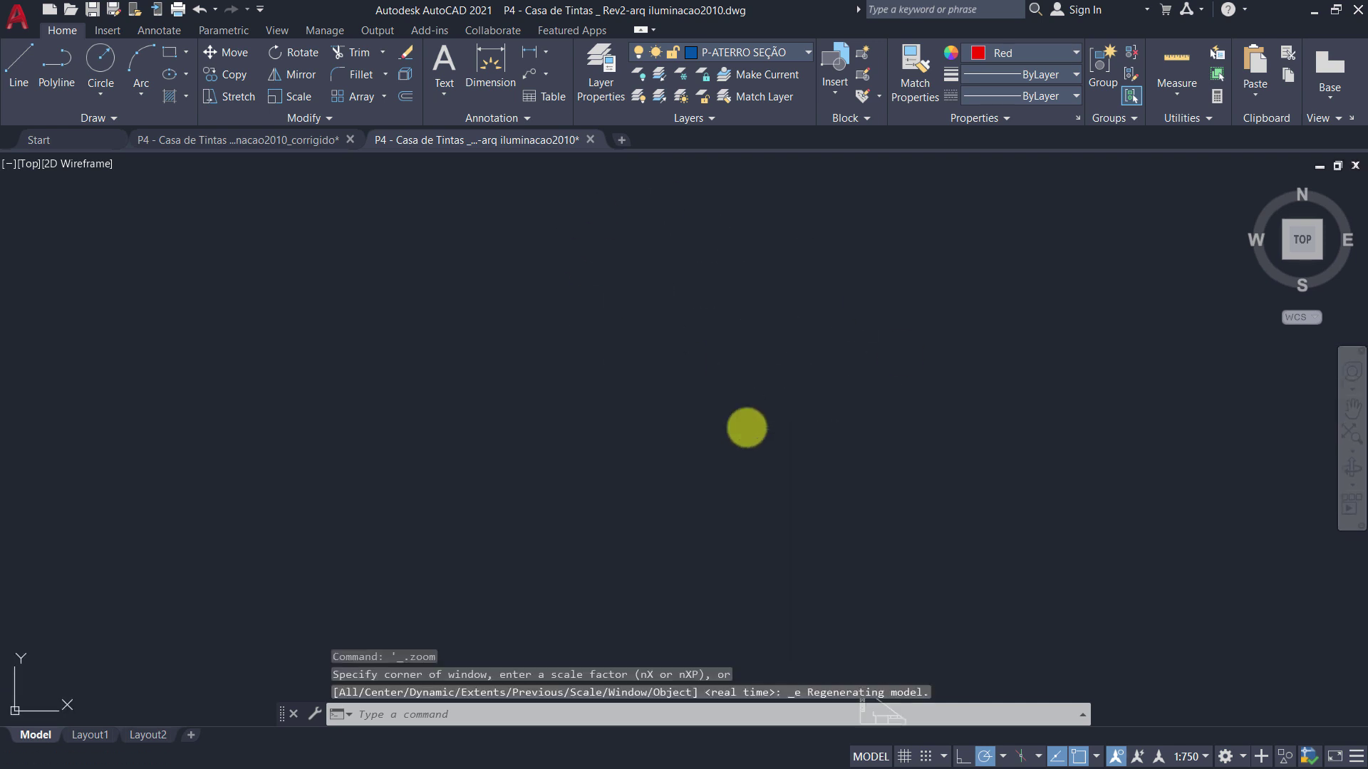
scroll(802, 463, "up", 2)
scroll(802, 463, "down", 2)
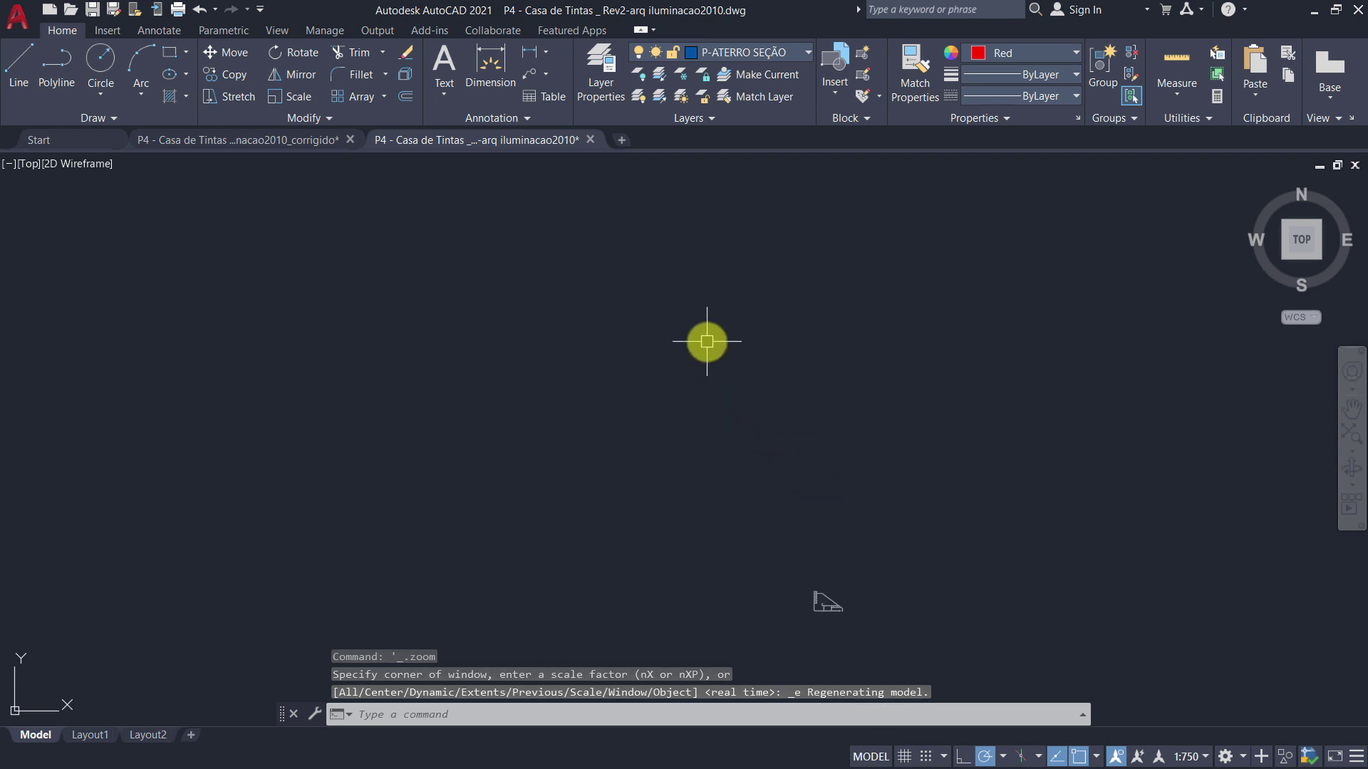
left_click(1003, 473)
scroll(712, 370, "down", 1)
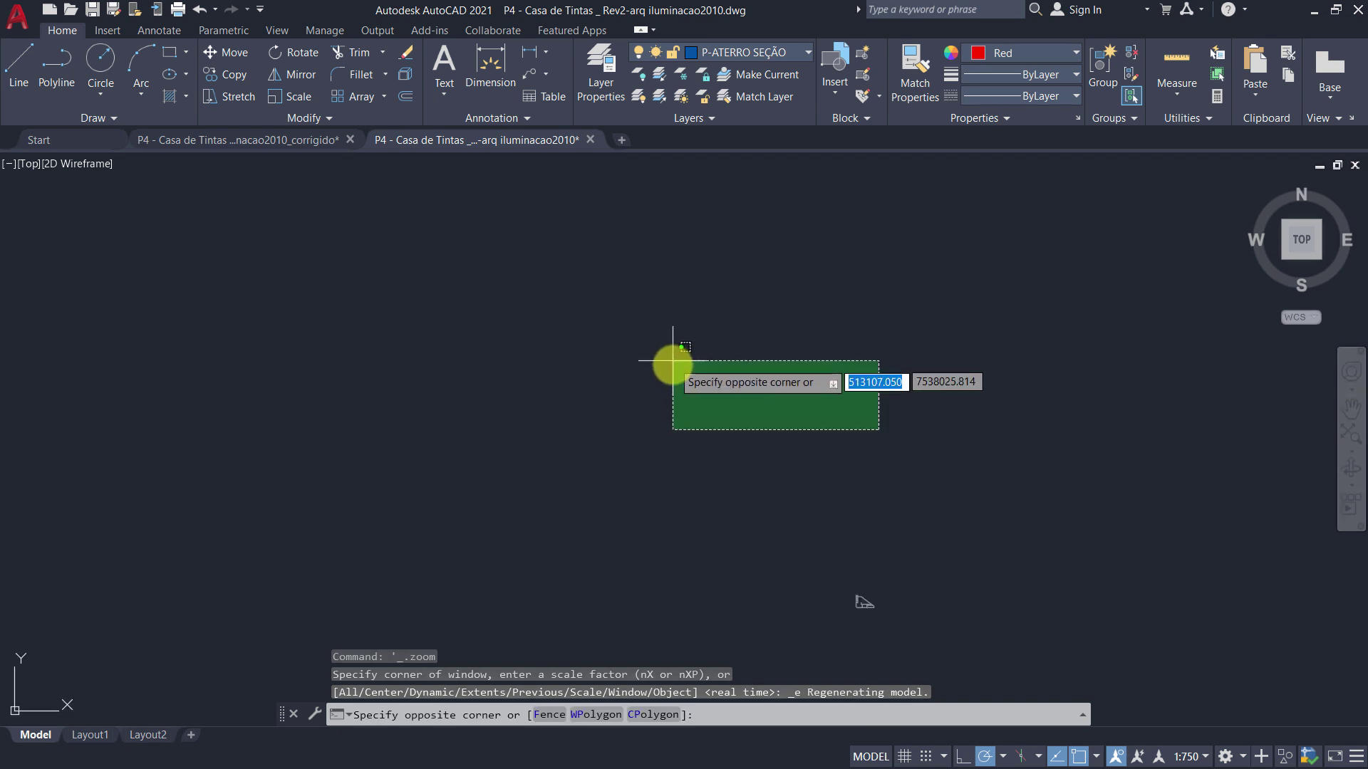
left_click(492, 267)
left_click(980, 531)
left_click(582, 387)
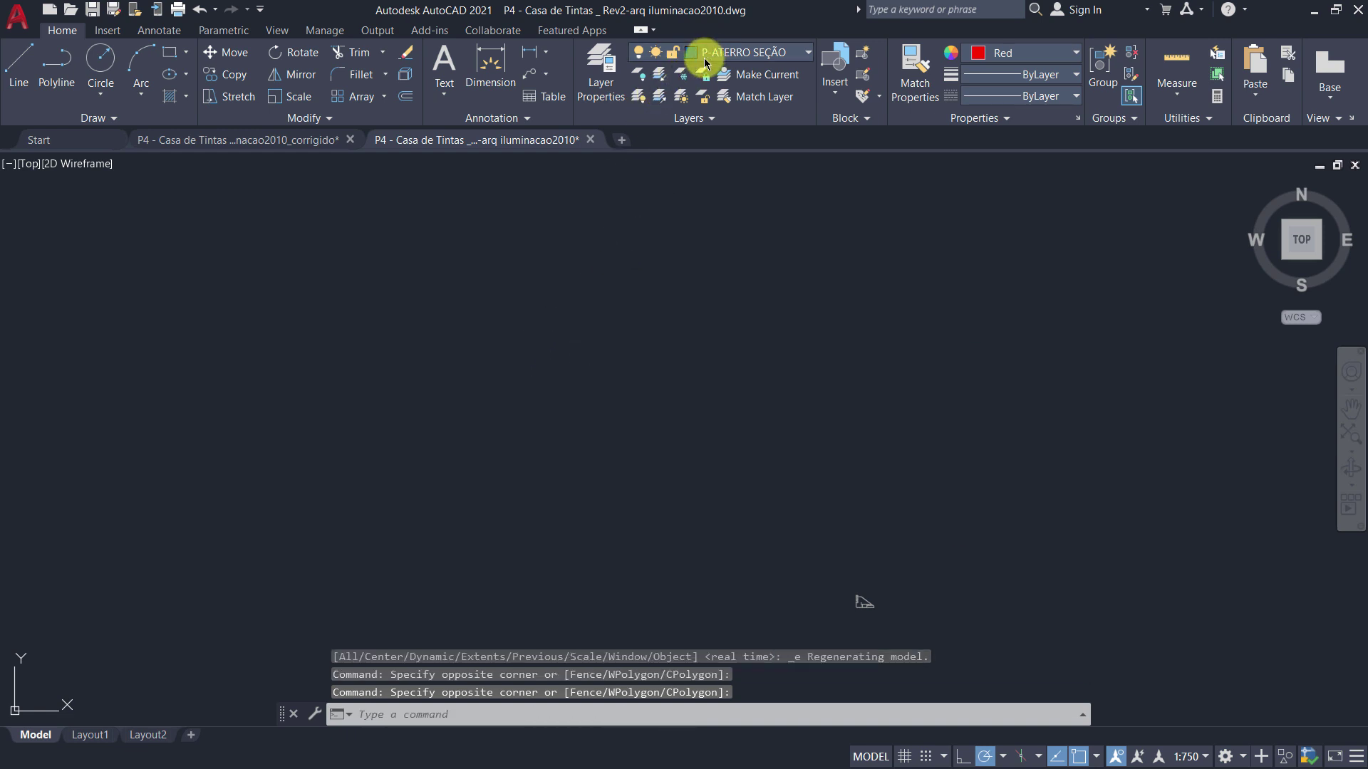
Step: Scroll through the Layer dropdown to find the hidden ALAMB layer
left_click(757, 57)
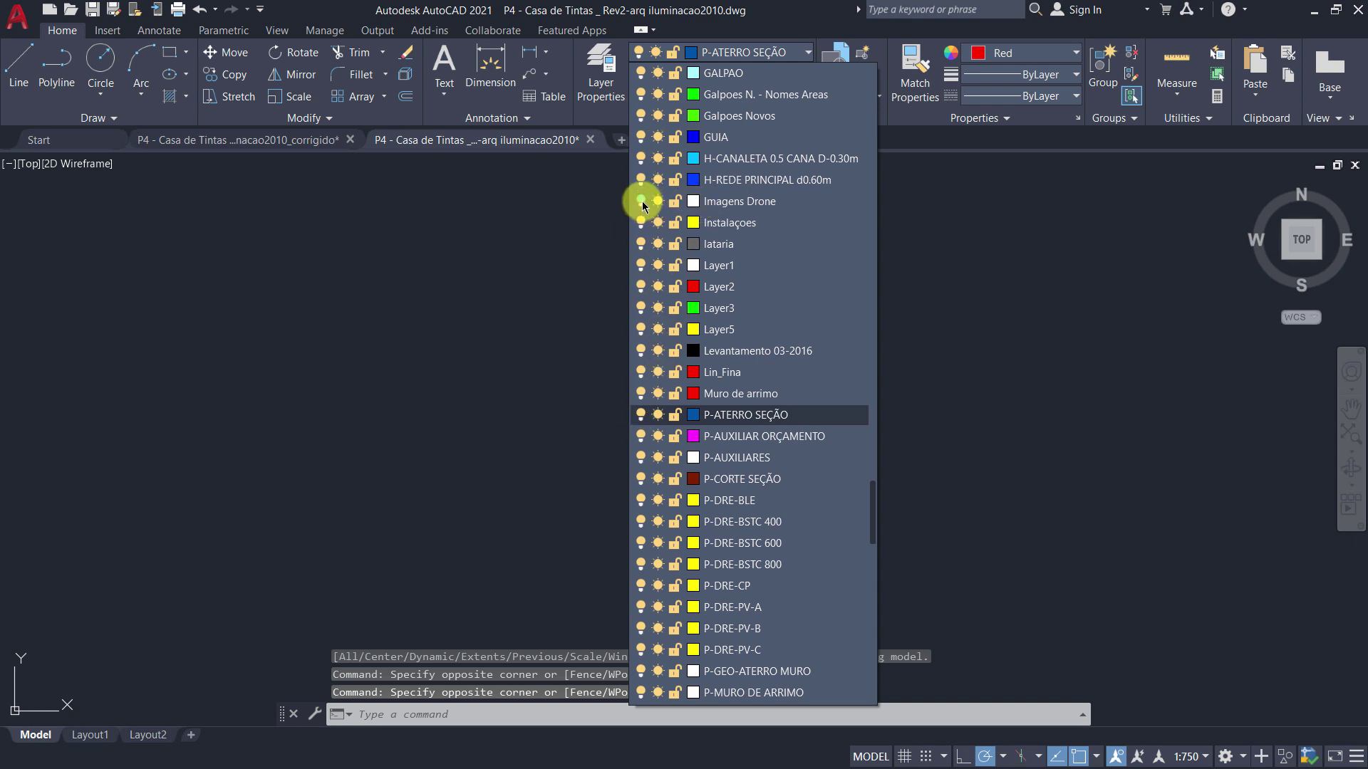
left_click(643, 202)
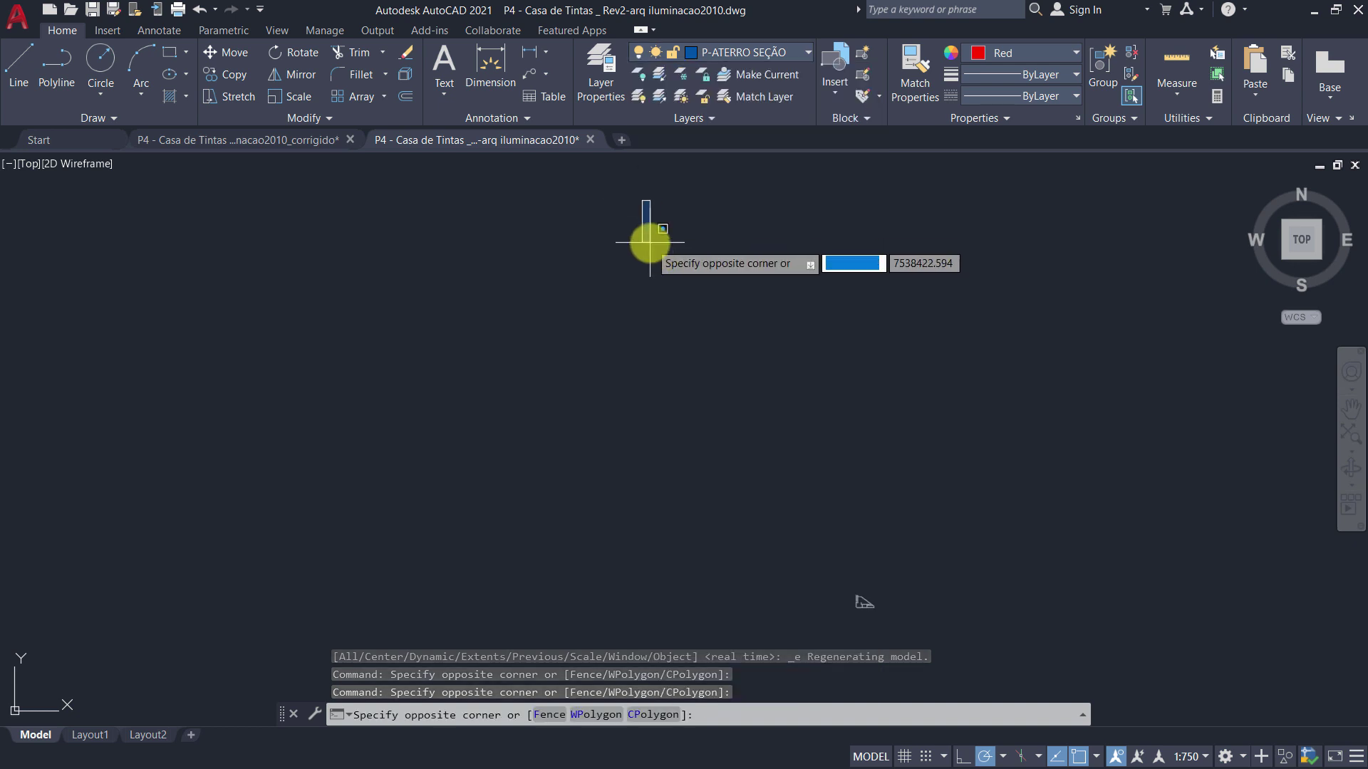
key("Escape")
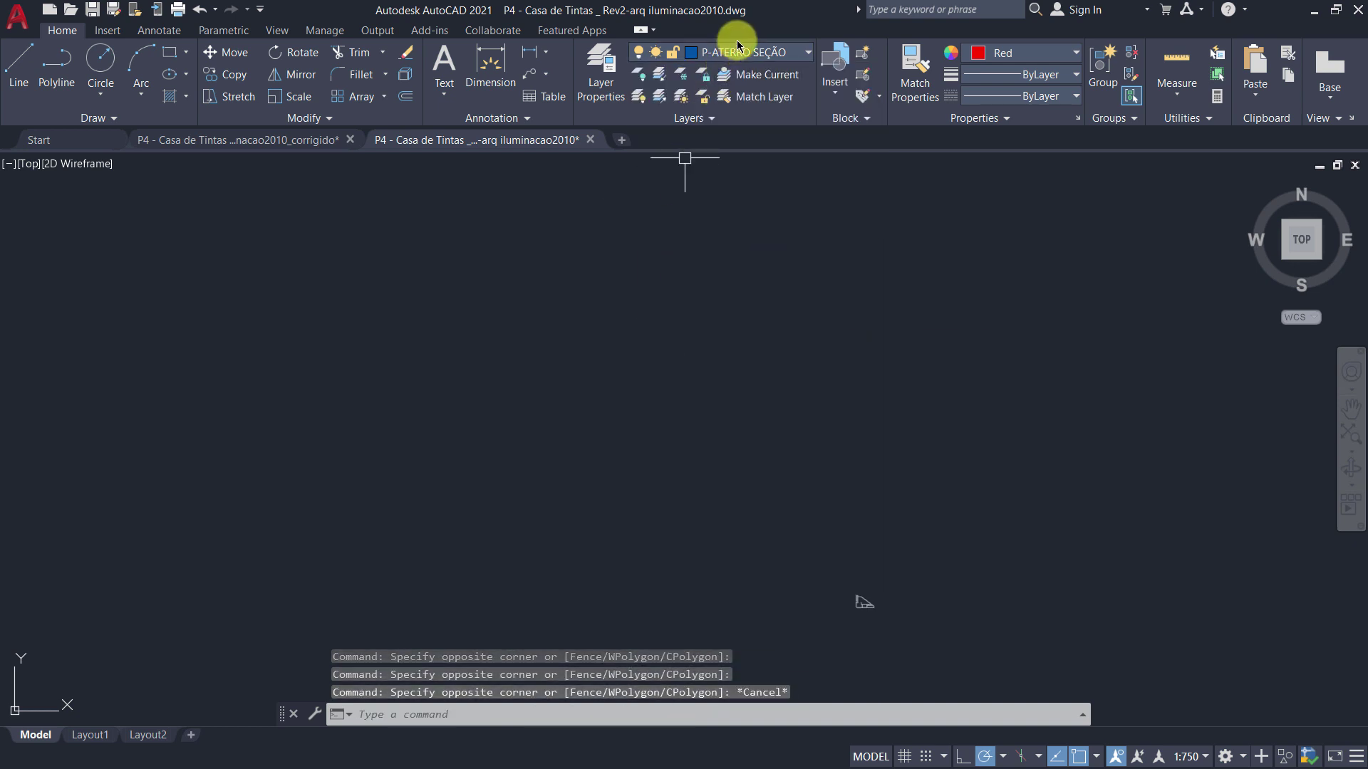
left_click(722, 57)
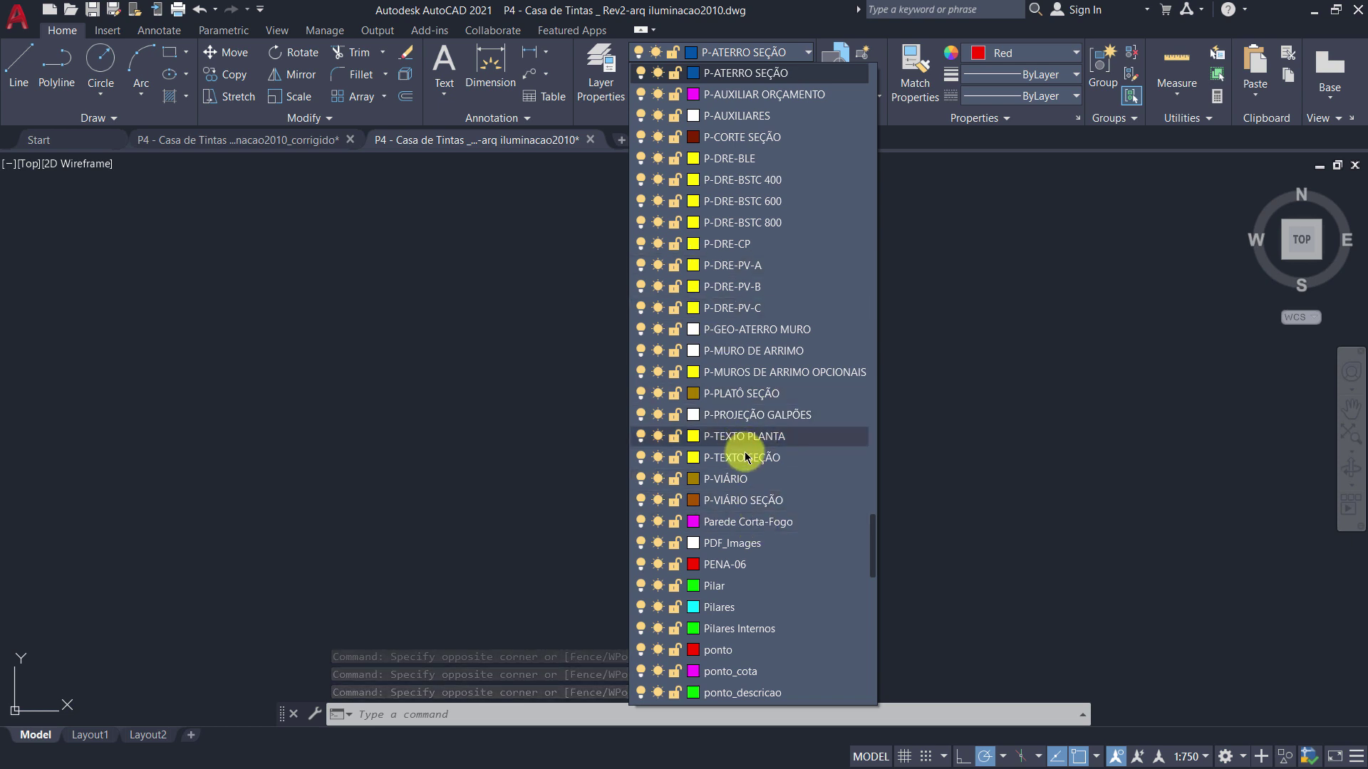
scroll(862, 523, "down", 1)
scroll(862, 523, "down", 1)
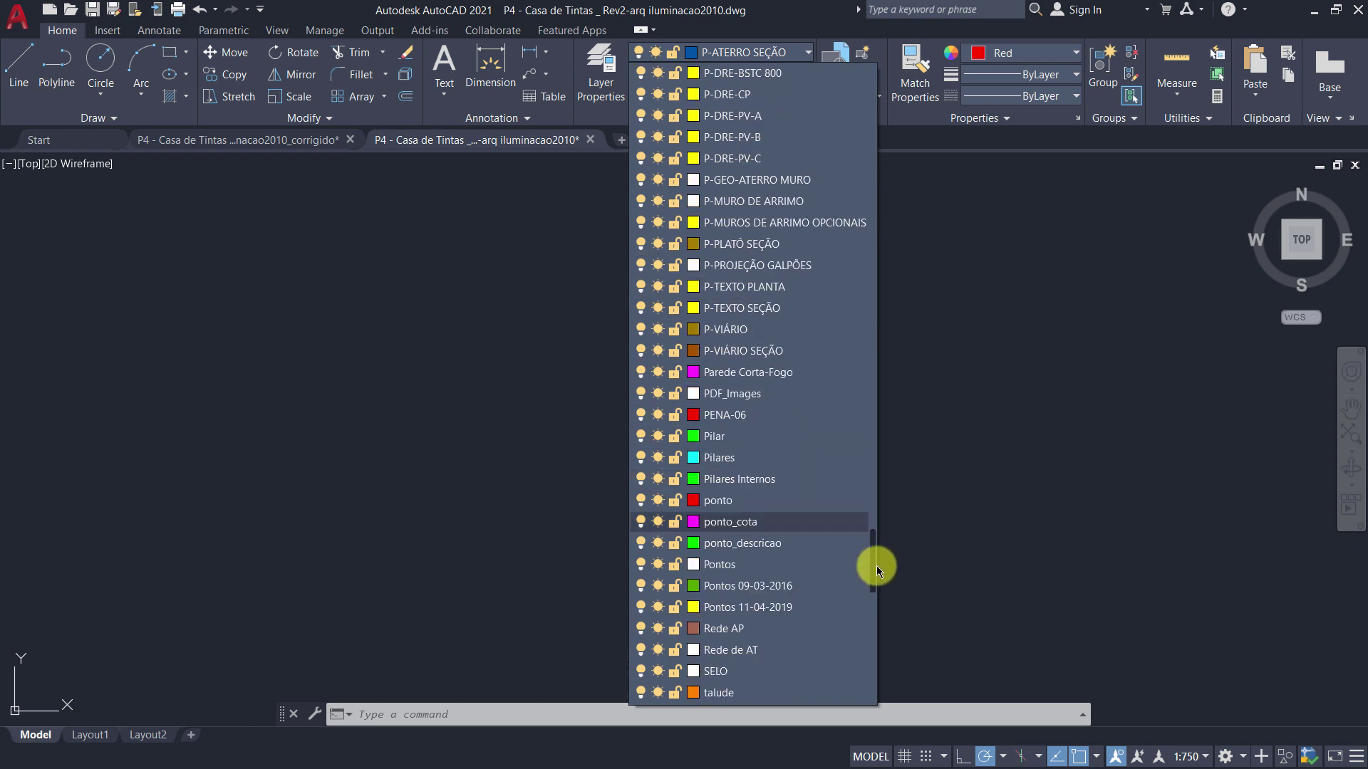
scroll(876, 570, "down", 1)
scroll(874, 666, "down", 10)
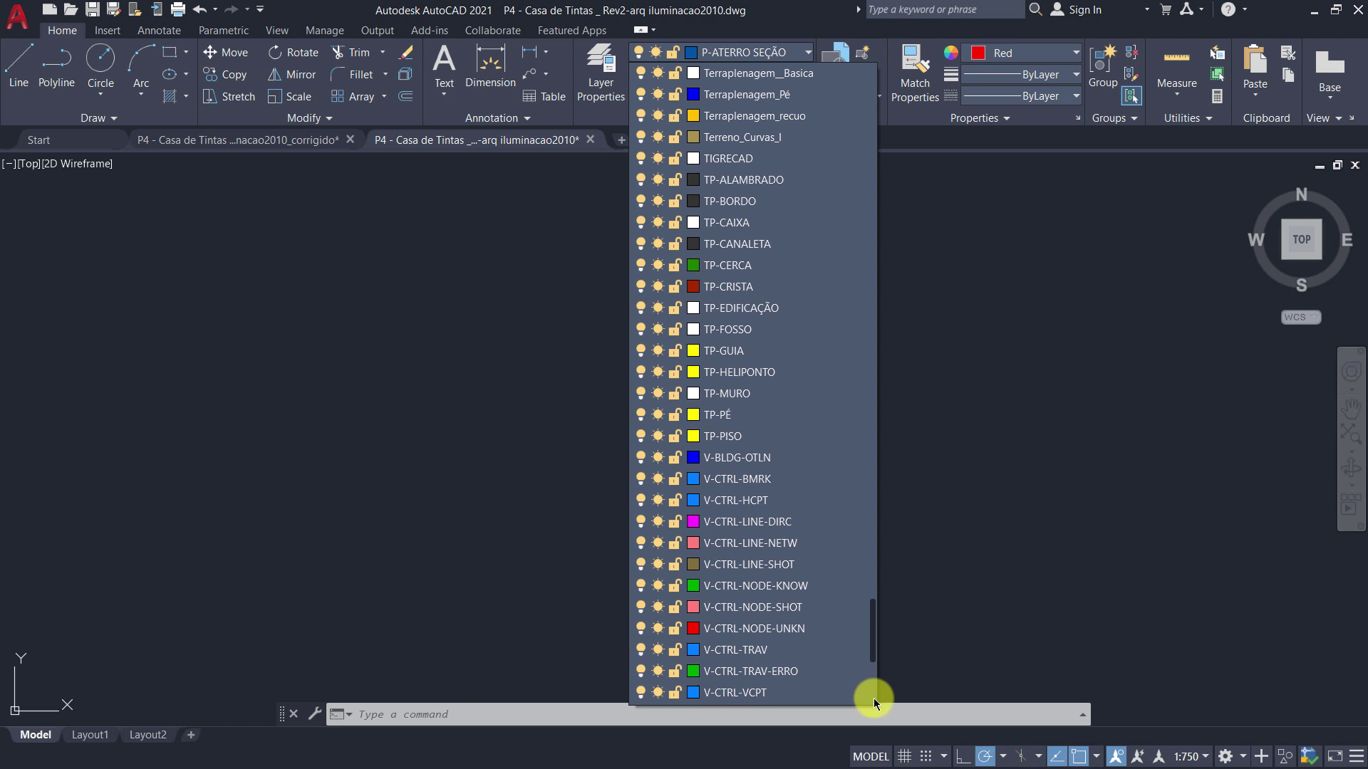
scroll(873, 698, "down", 7)
scroll(852, 284, "up", 15)
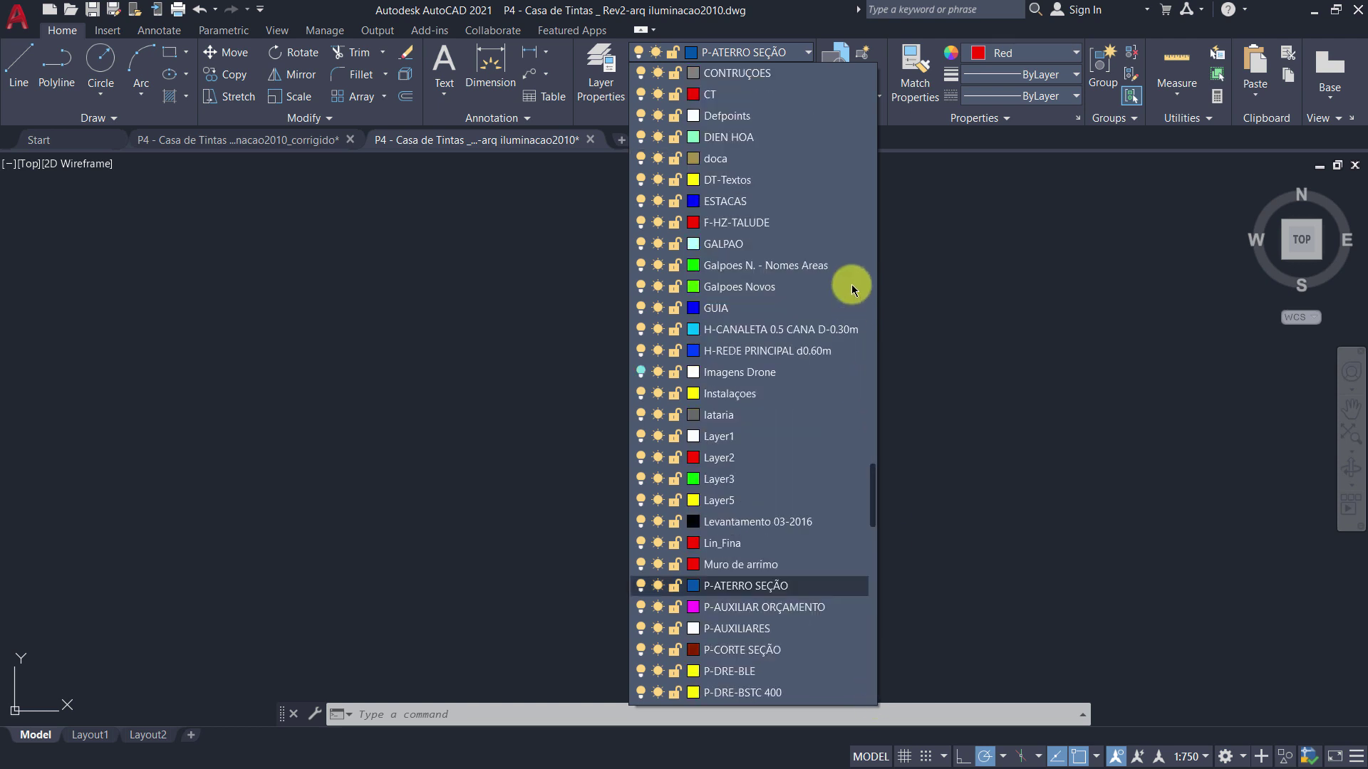
scroll(874, 74, "up", 7)
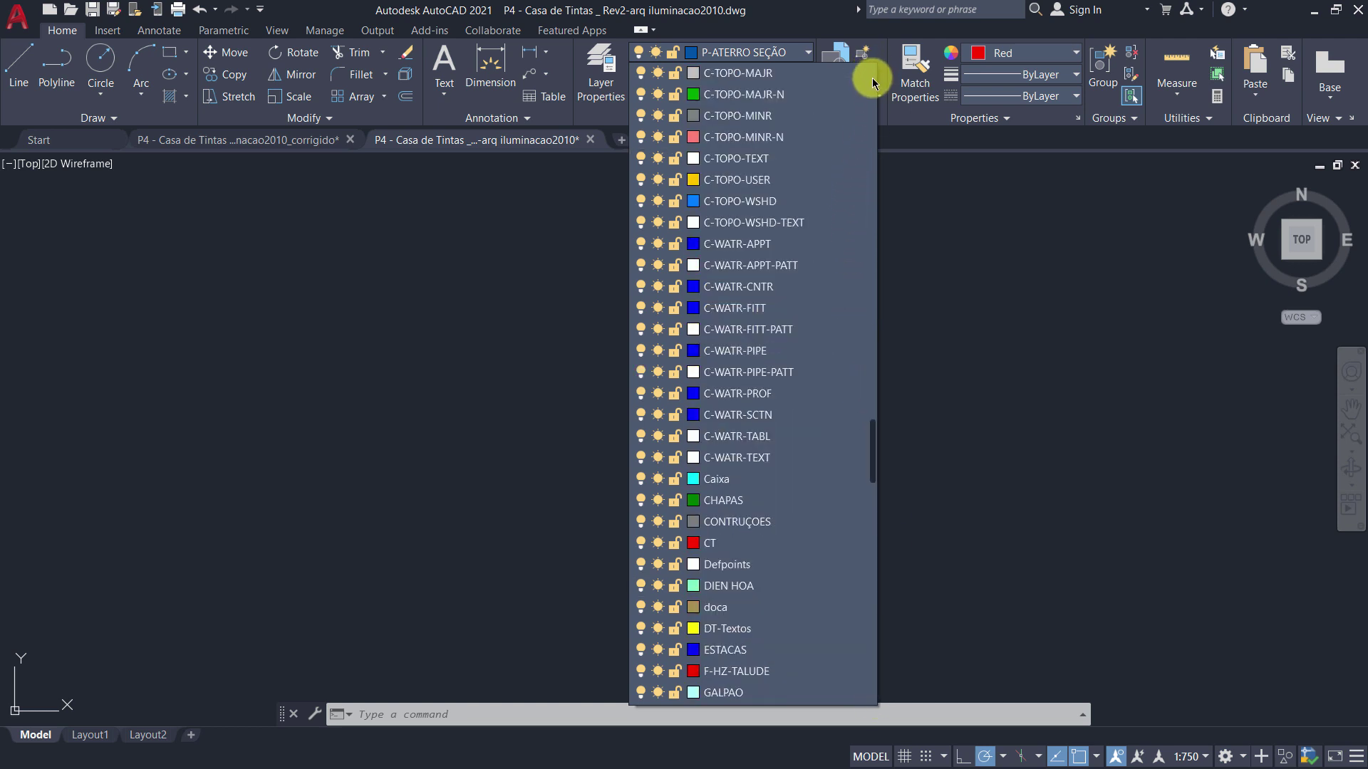
scroll(872, 83, "up", 15)
scroll(869, 80, "up", 2)
scroll(870, 80, "down", 1)
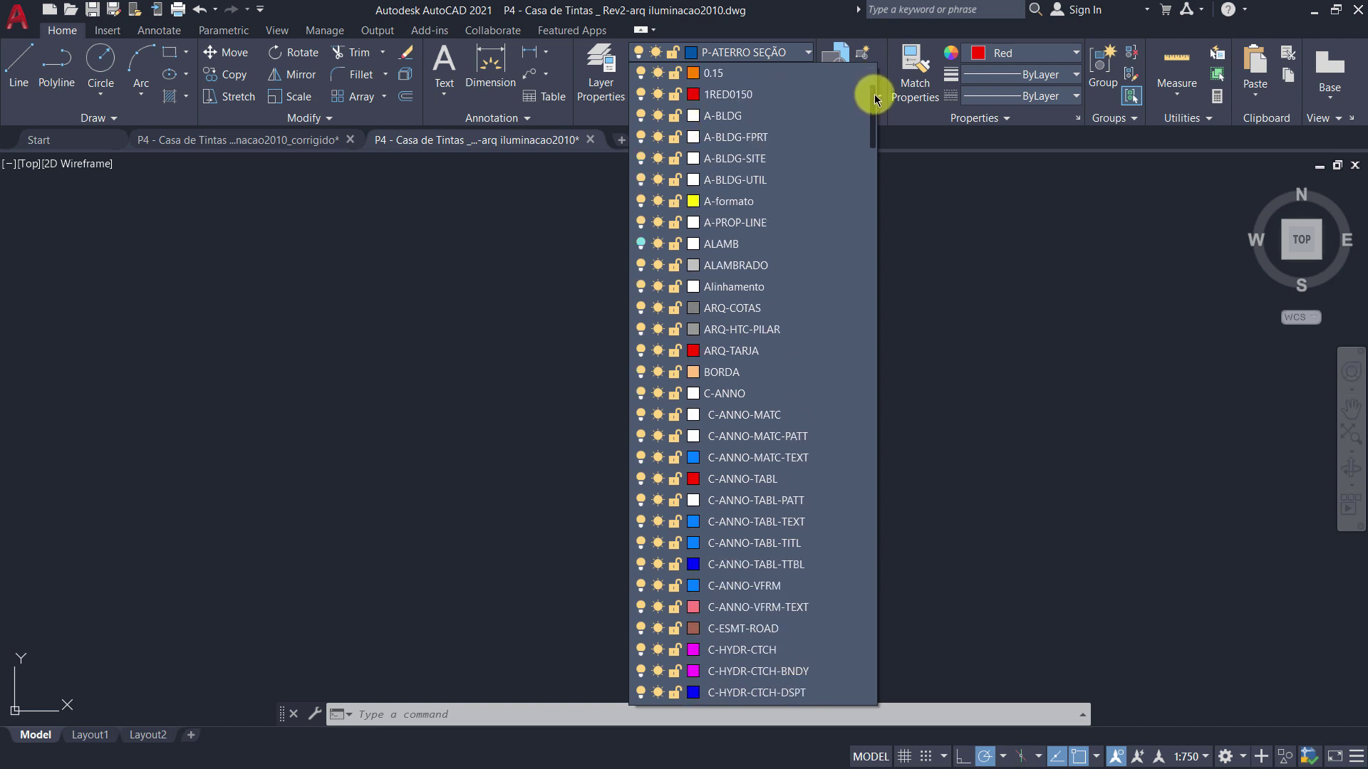
Step: Turn on the ALAMB layer and zoom extents to reveal the whole drawing
left_click(641, 246)
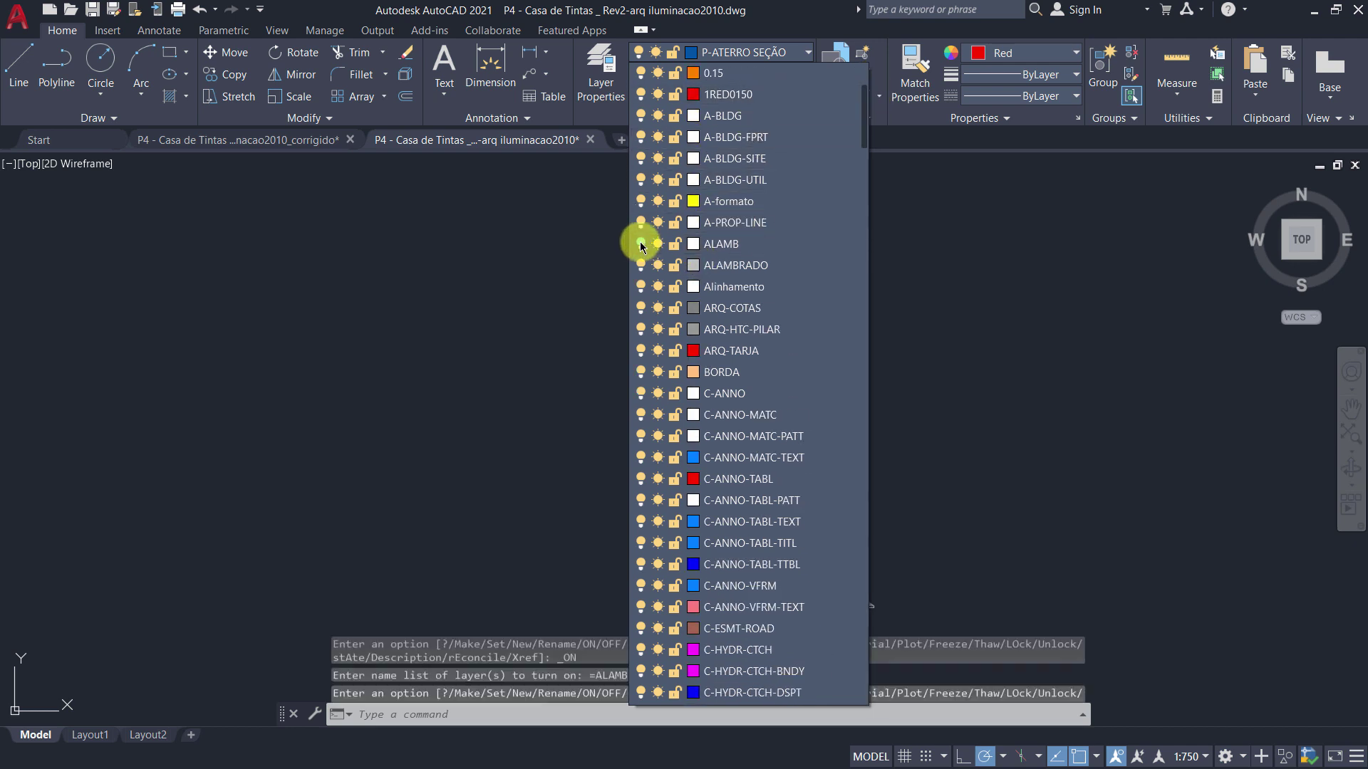
left_click(530, 353)
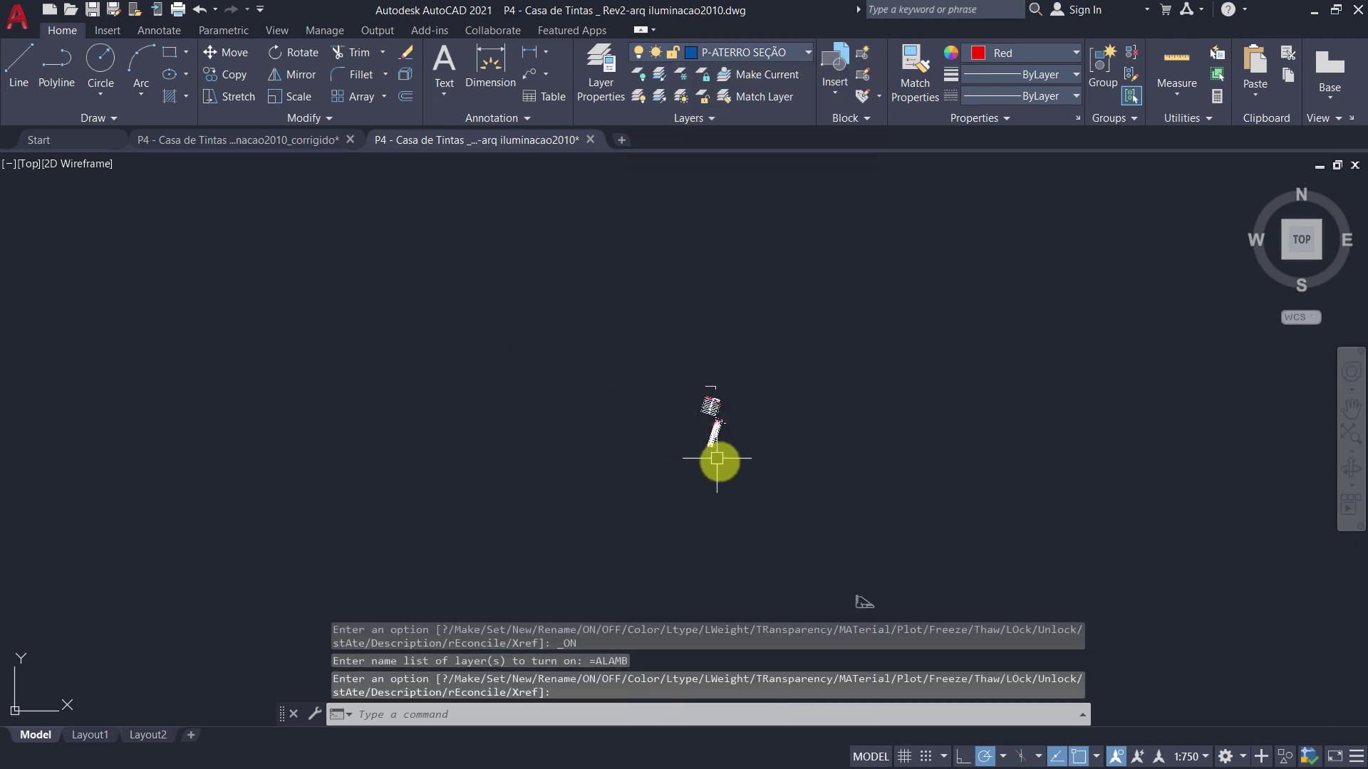
middle_click_drag(718, 460, 673, 364)
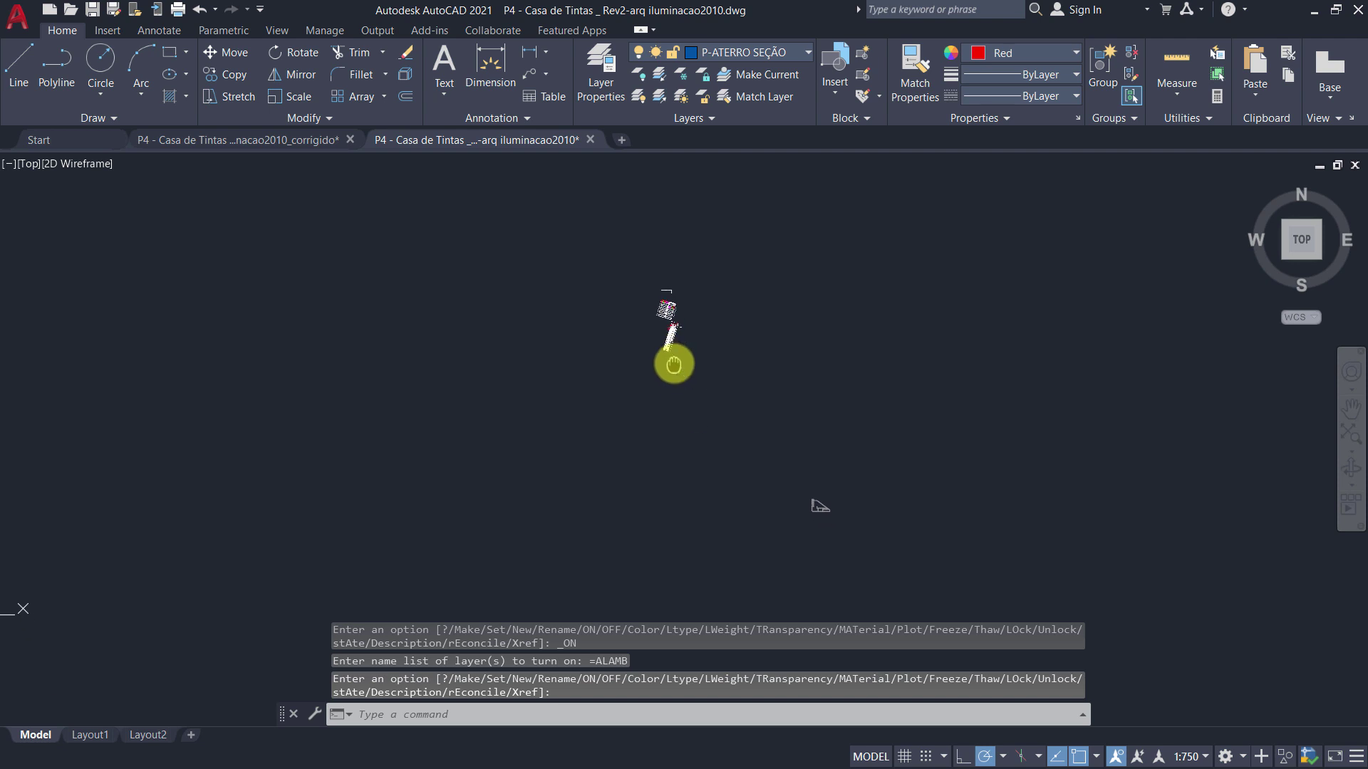
middle_click(733, 341)
middle_click(733, 341)
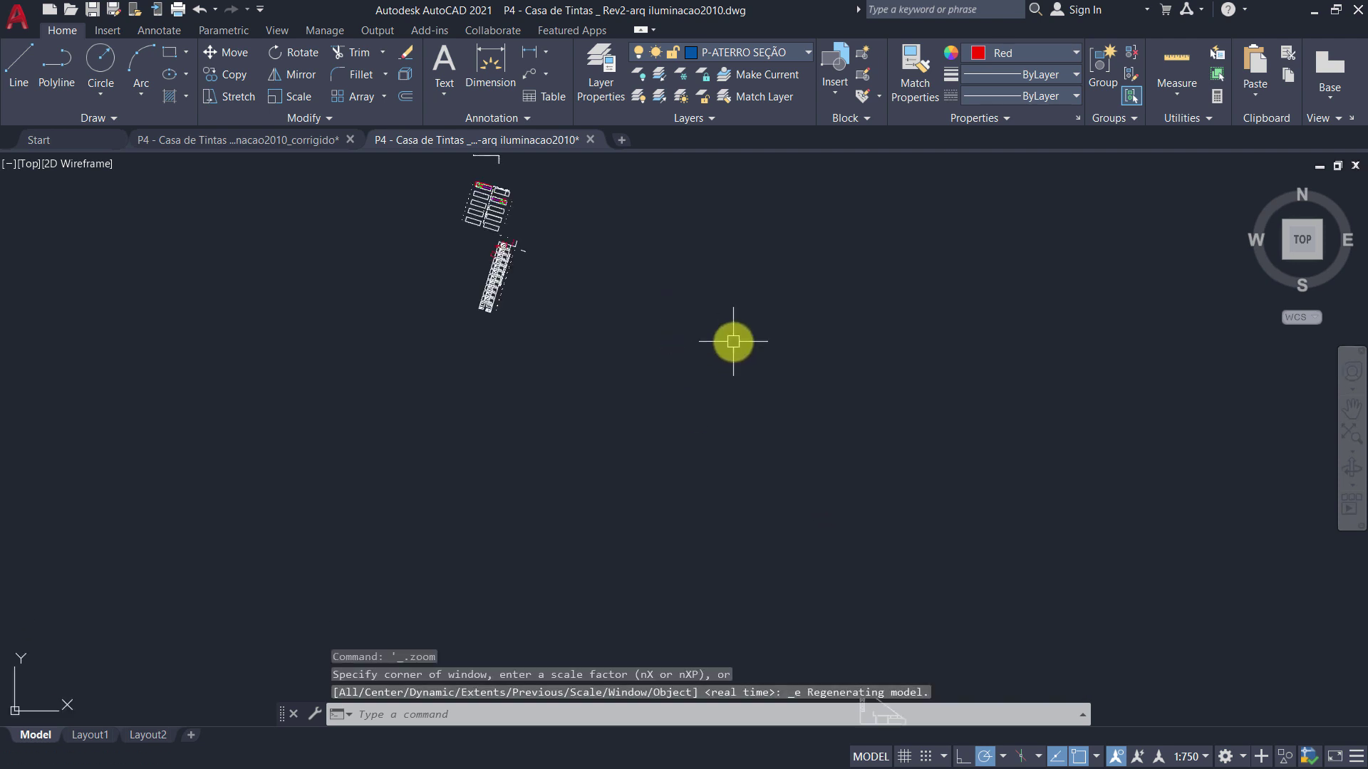
scroll(755, 471, "up", 5)
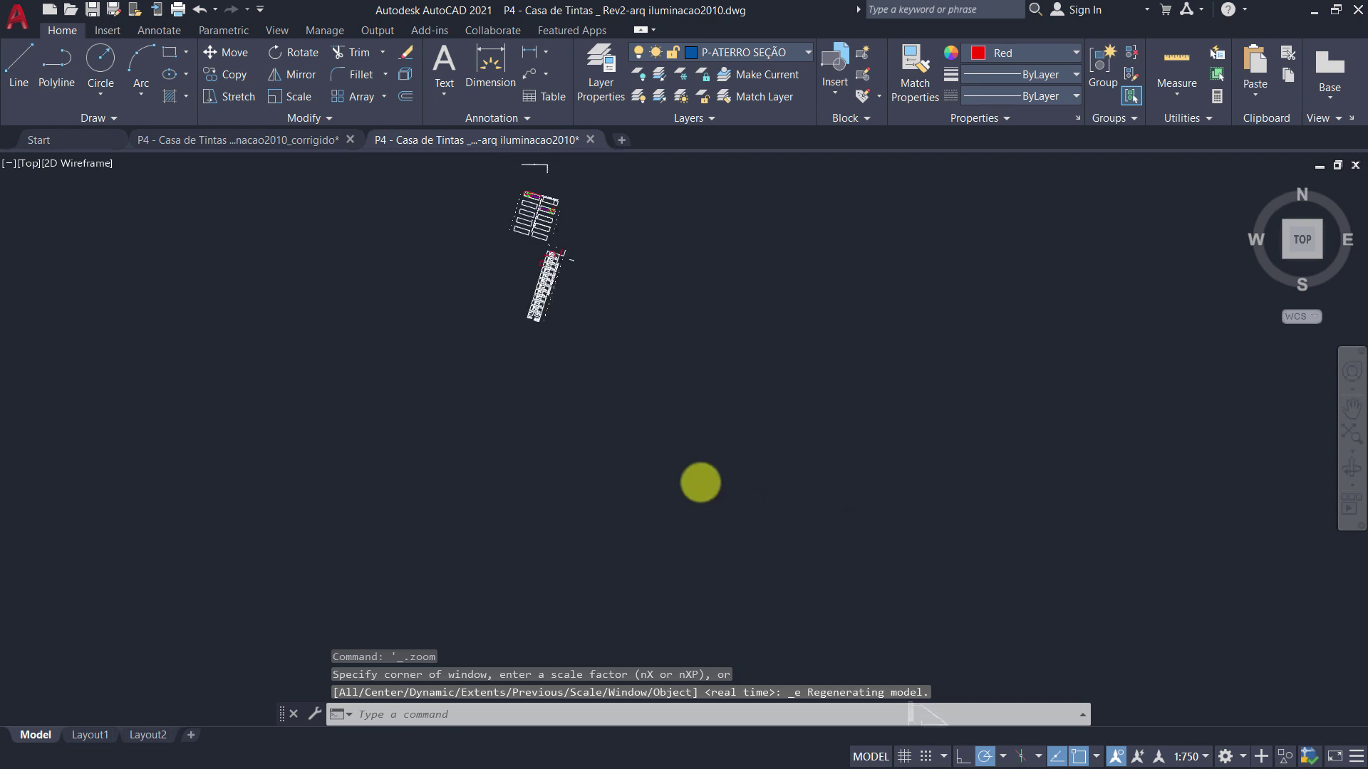
middle_click_drag(569, 327, 613, 443)
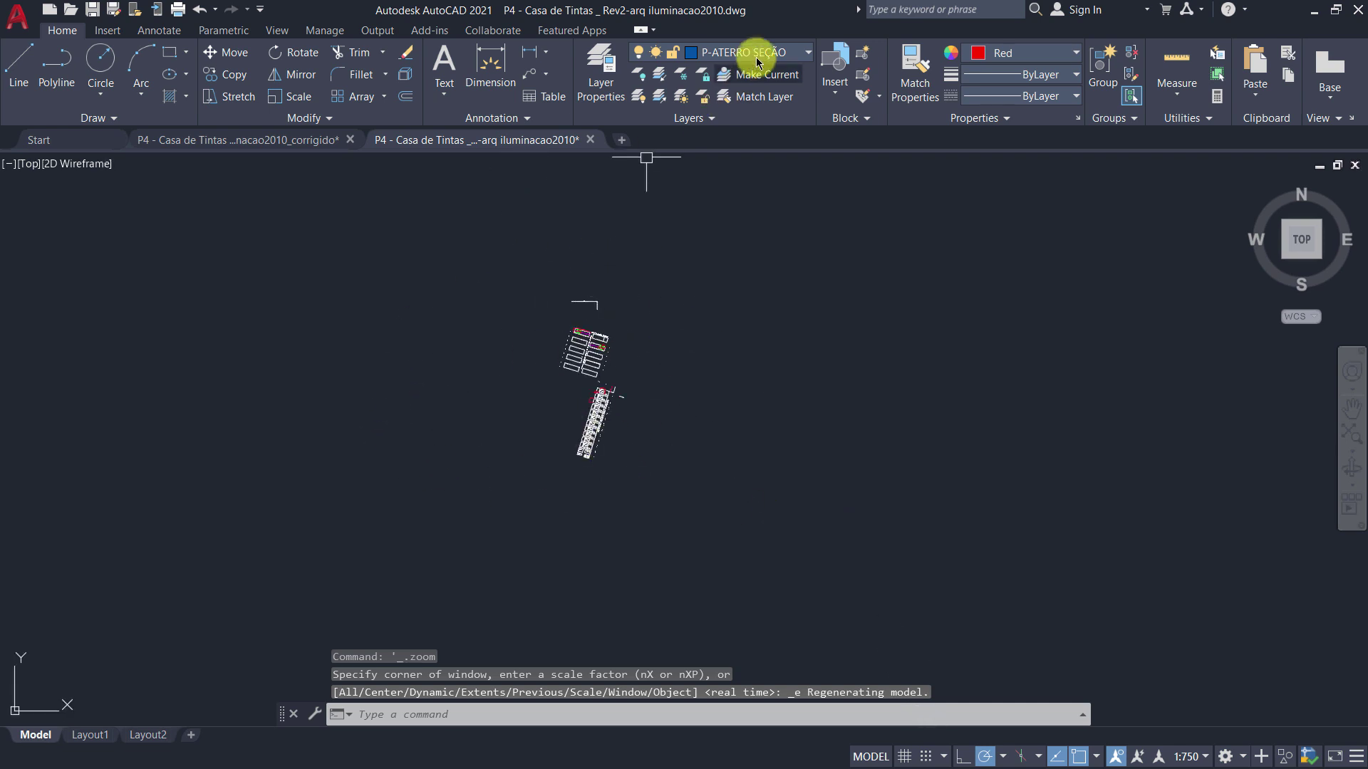
scroll(563, 366, "up", 3)
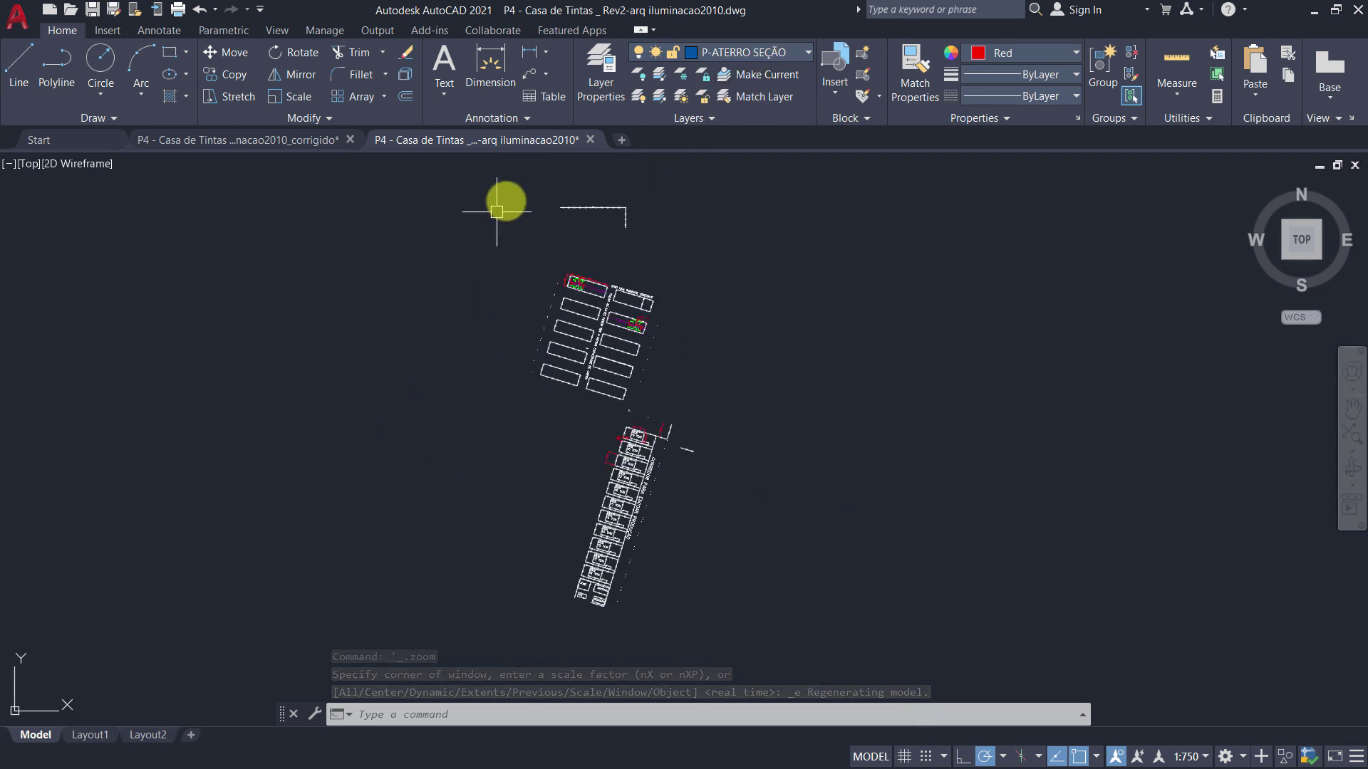
scroll(665, 458, "up", 3)
scroll(583, 401, "up", 3)
scroll(583, 401, "down", 5)
scroll(611, 428, "down", 3)
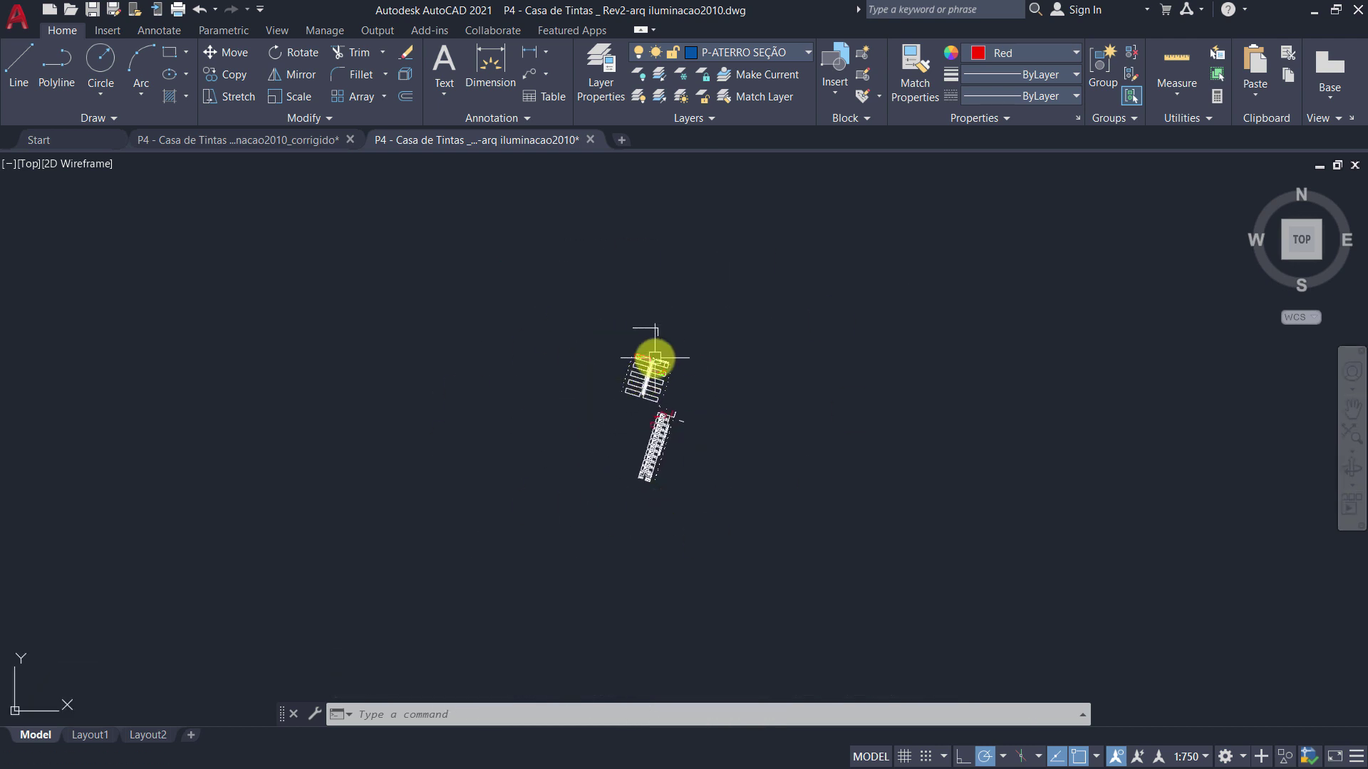
left_click_drag(818, 268, 425, 549)
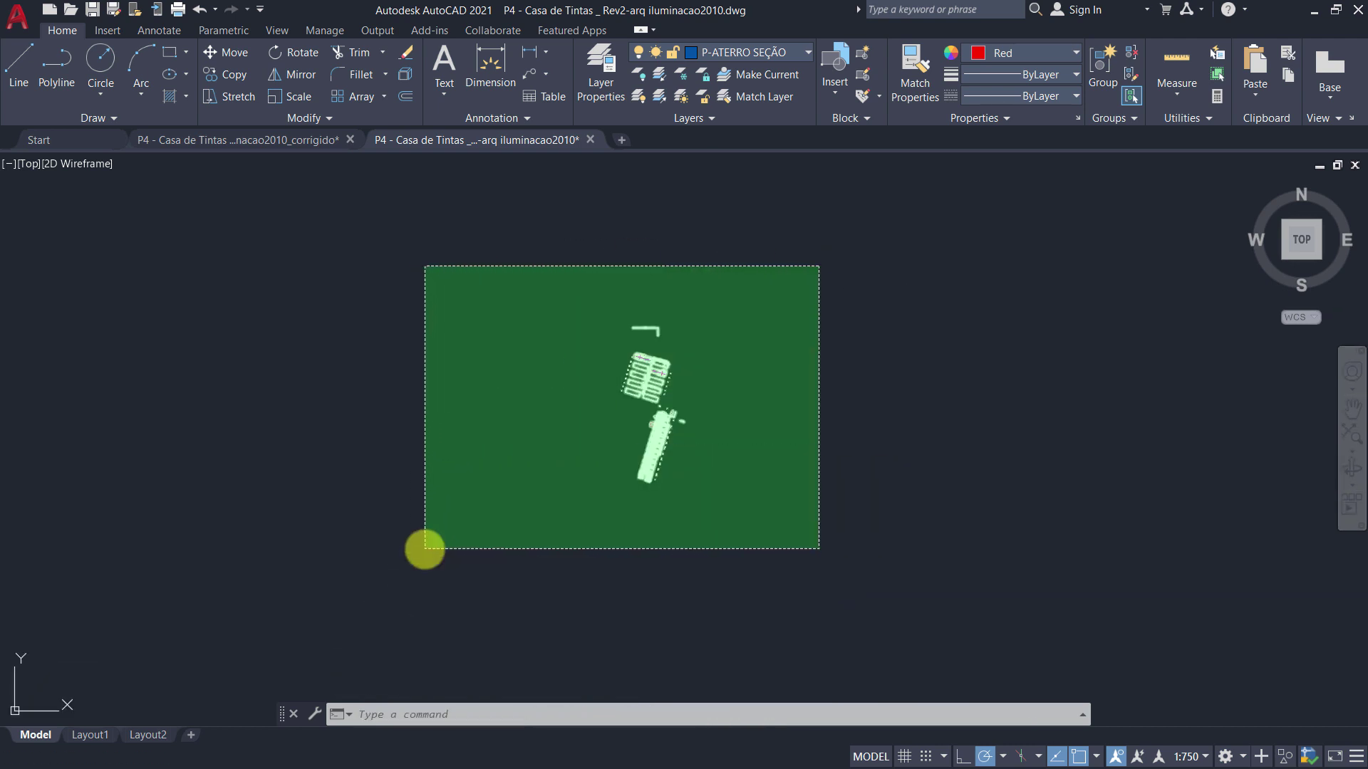
key("Delete")
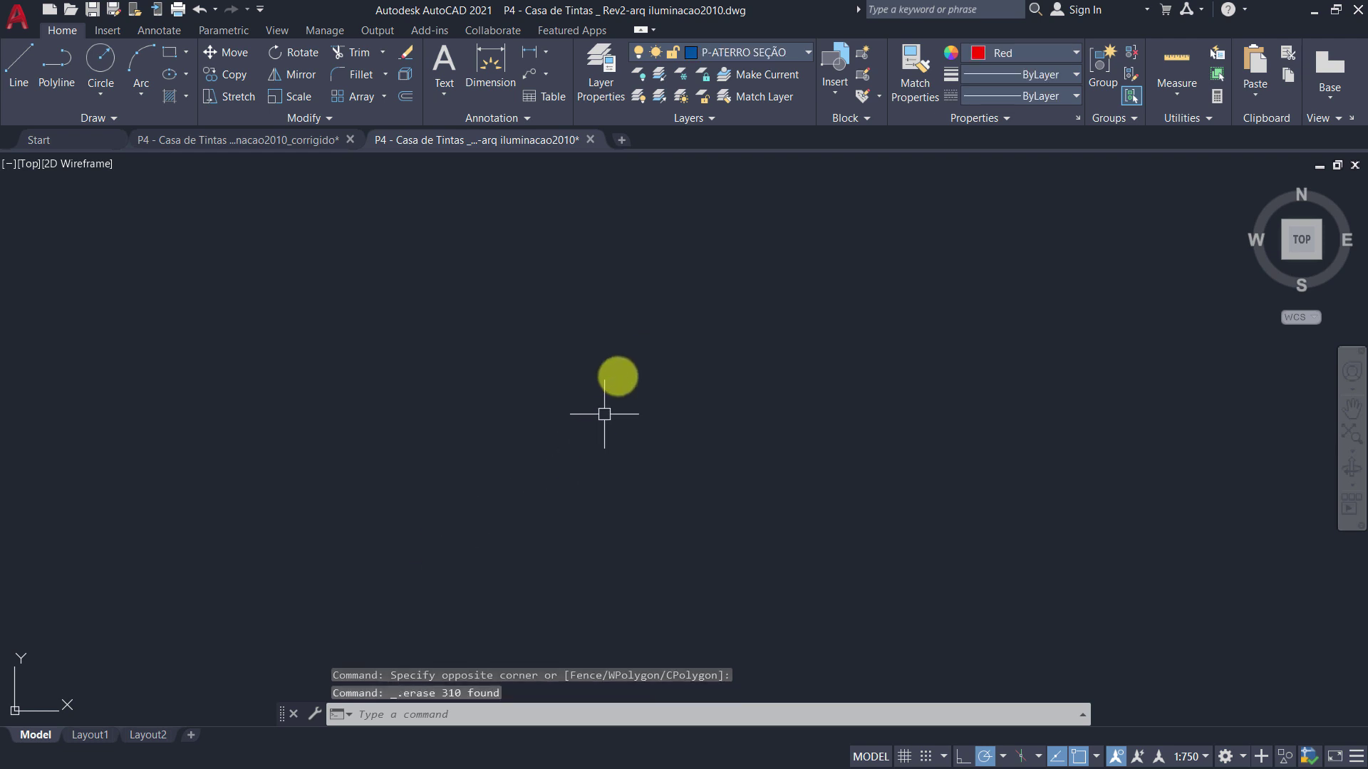
middle_click(626, 359)
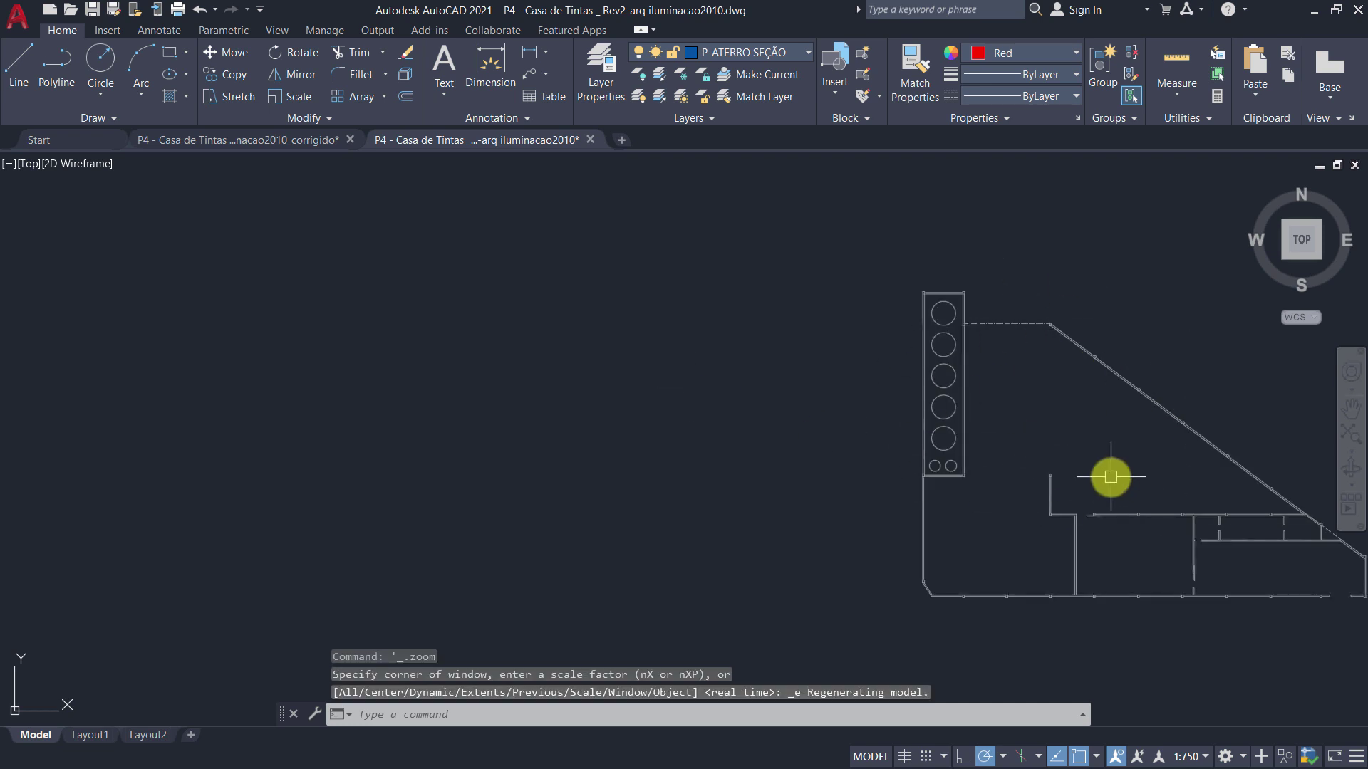
scroll(658, 393, "down", 2)
scroll(657, 393, "down", 2)
middle_click_drag(658, 392, 798, 395)
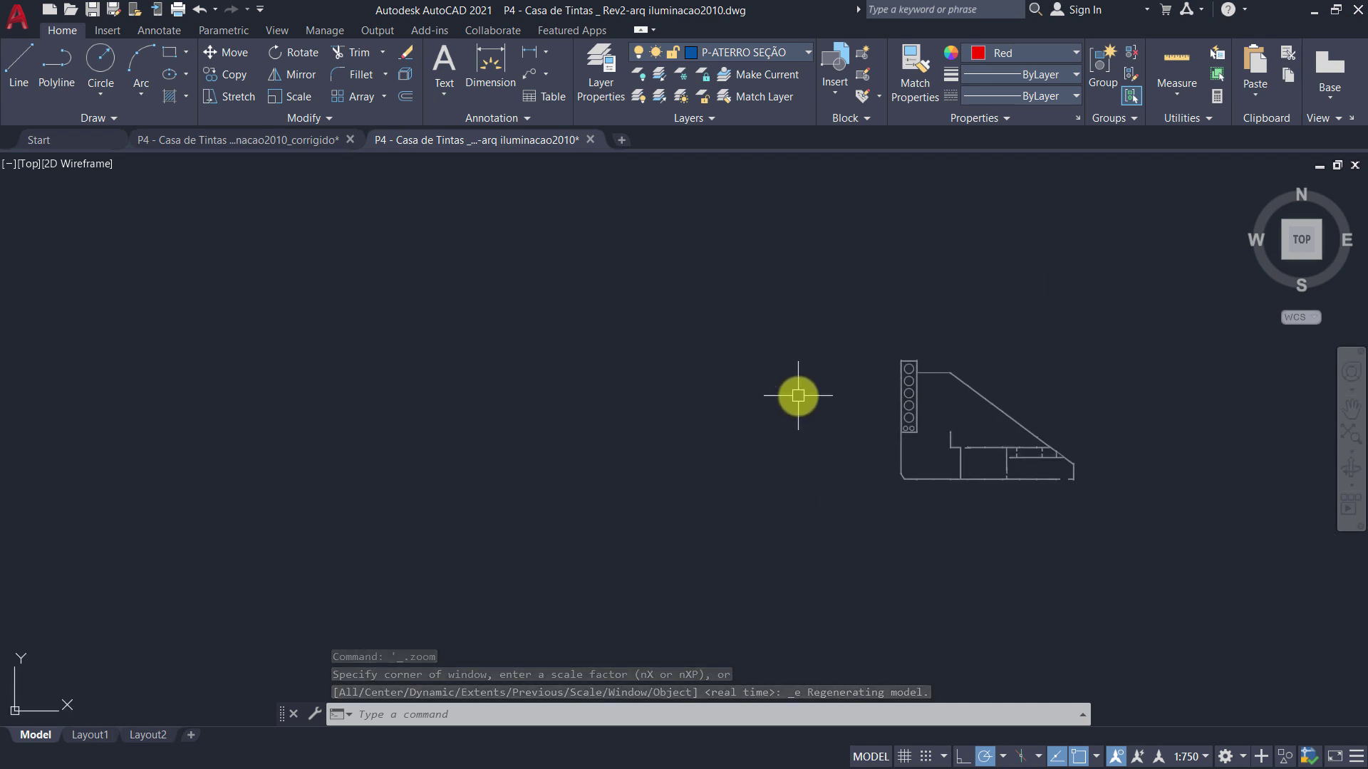
scroll(827, 387, "up", 2)
scroll(955, 437, "up", 2)
middle_click_drag(955, 437, 709, 418)
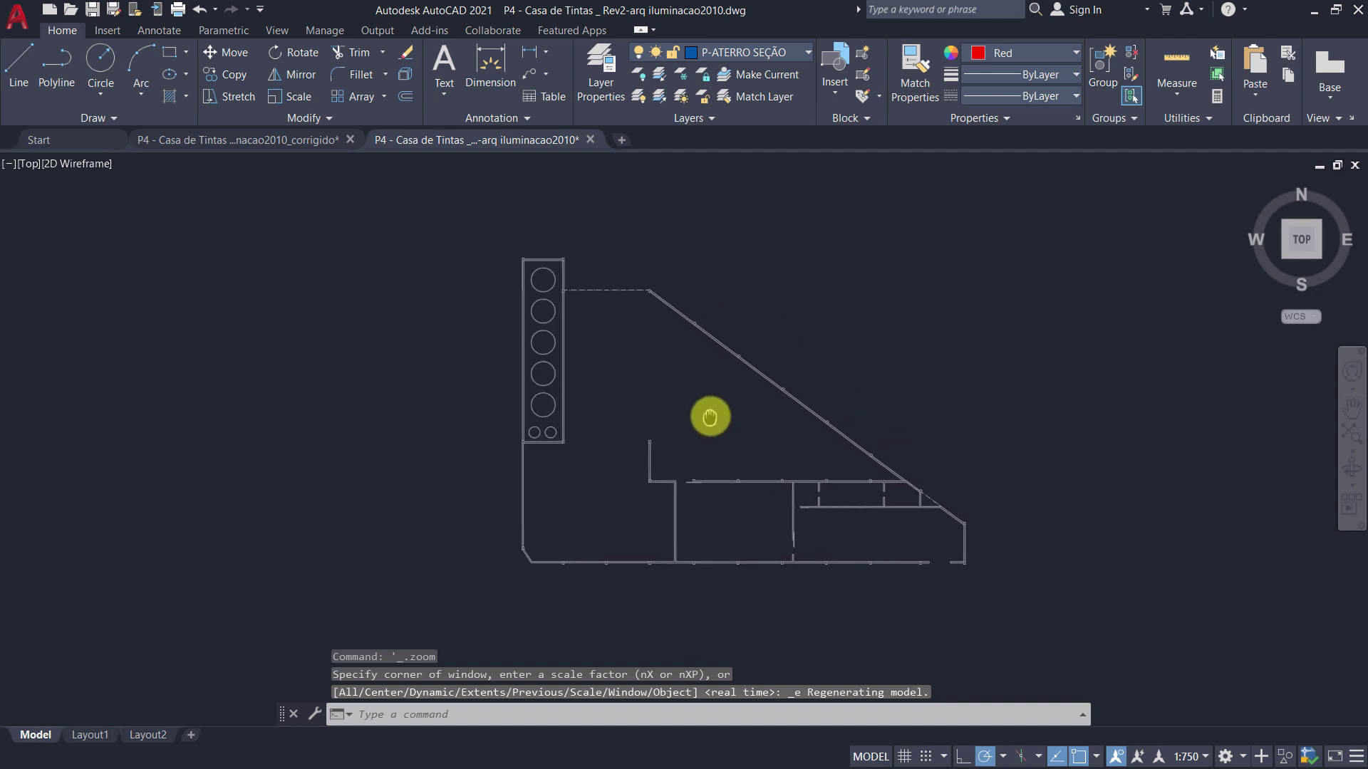
middle_click_drag(269, 352, 662, 351)
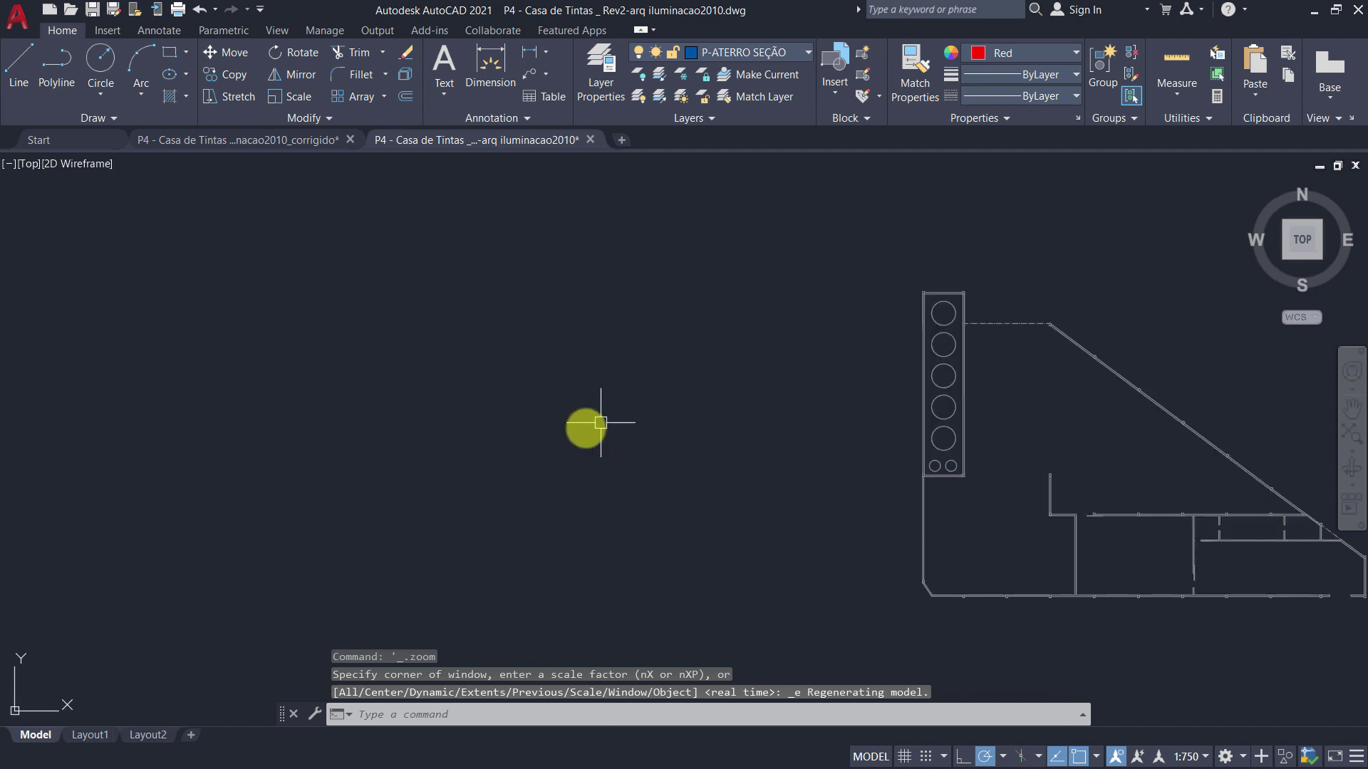
middle_click_drag(587, 424, 809, 418)
scroll(809, 418, "down", 2)
left_click(880, 233)
left_click(188, 579)
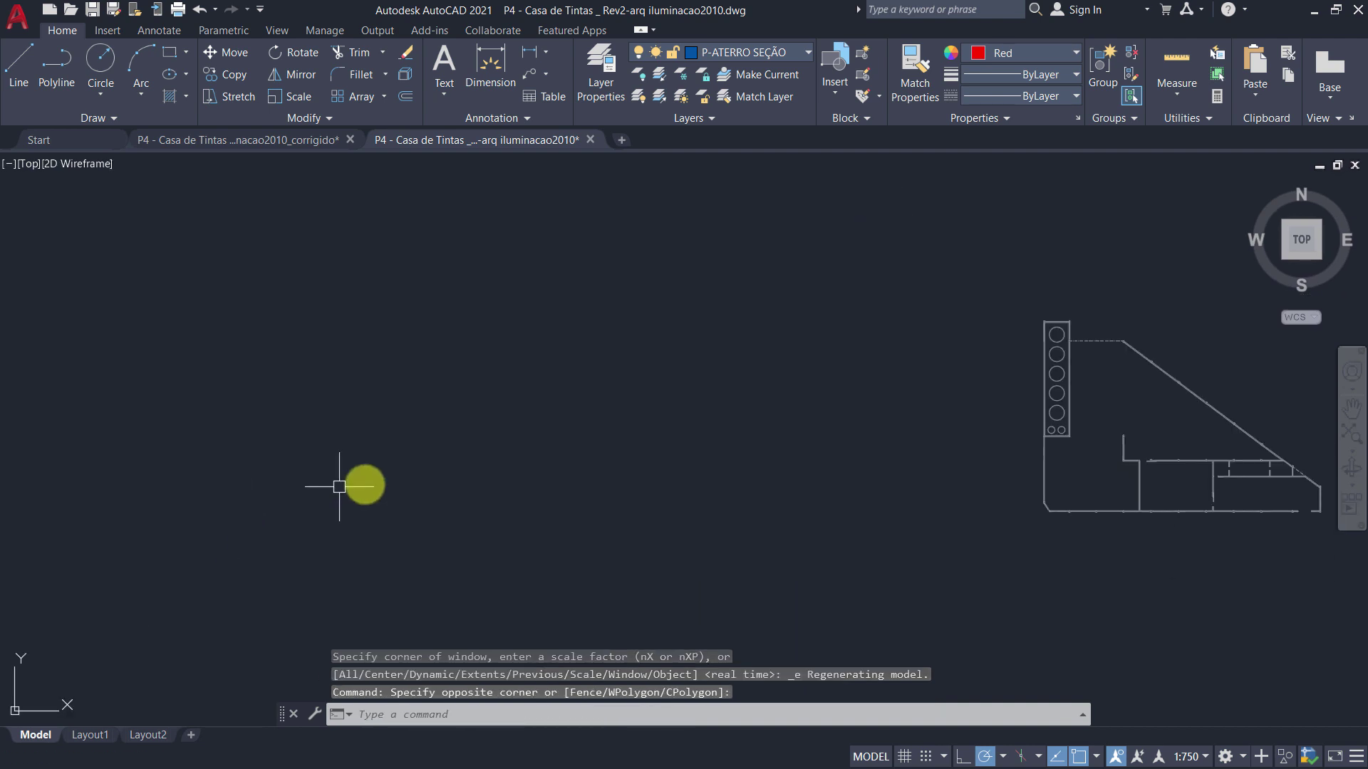
scroll(360, 483, "down", 3)
left_click(528, 273)
left_click(256, 556)
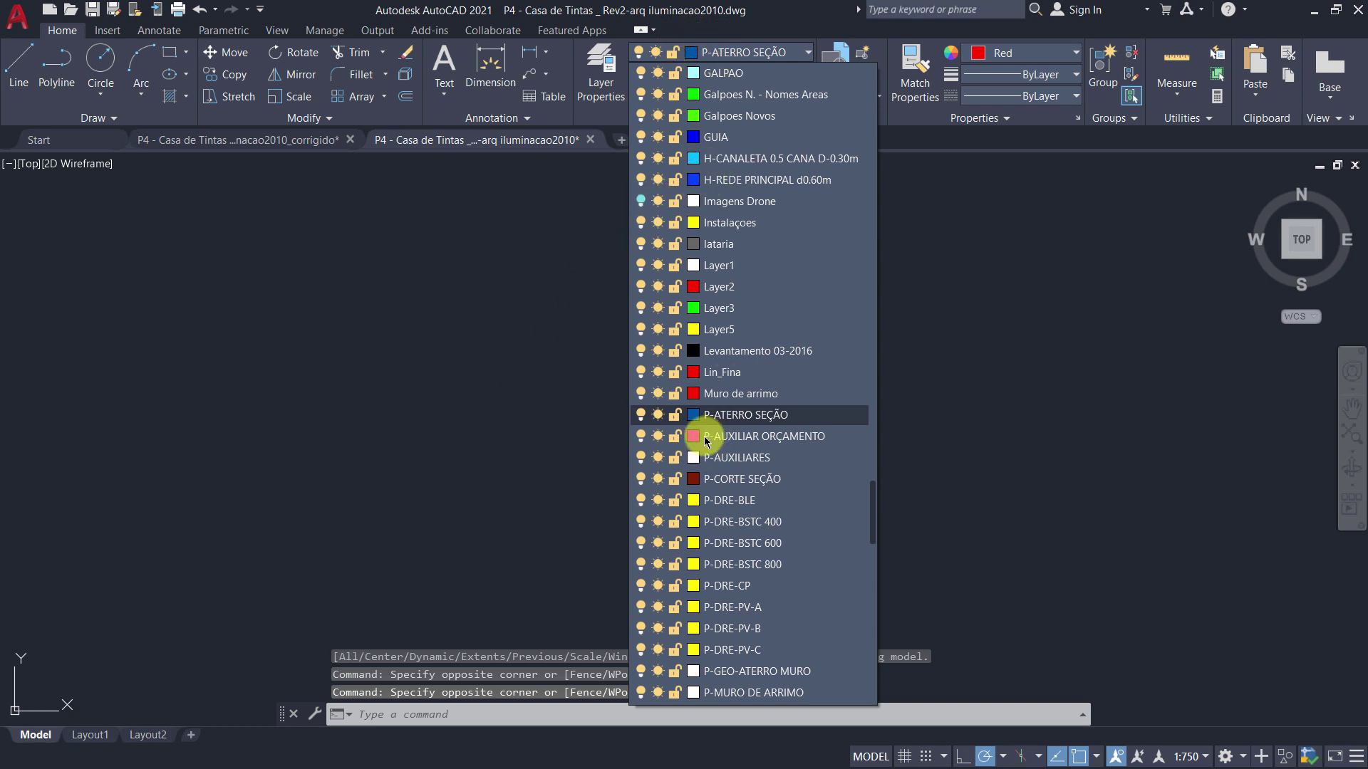
Step: Turn on the Imagens Drone layer in the Layer dropdown and zoom to extents
left_click(705, 440)
left_click(703, 54)
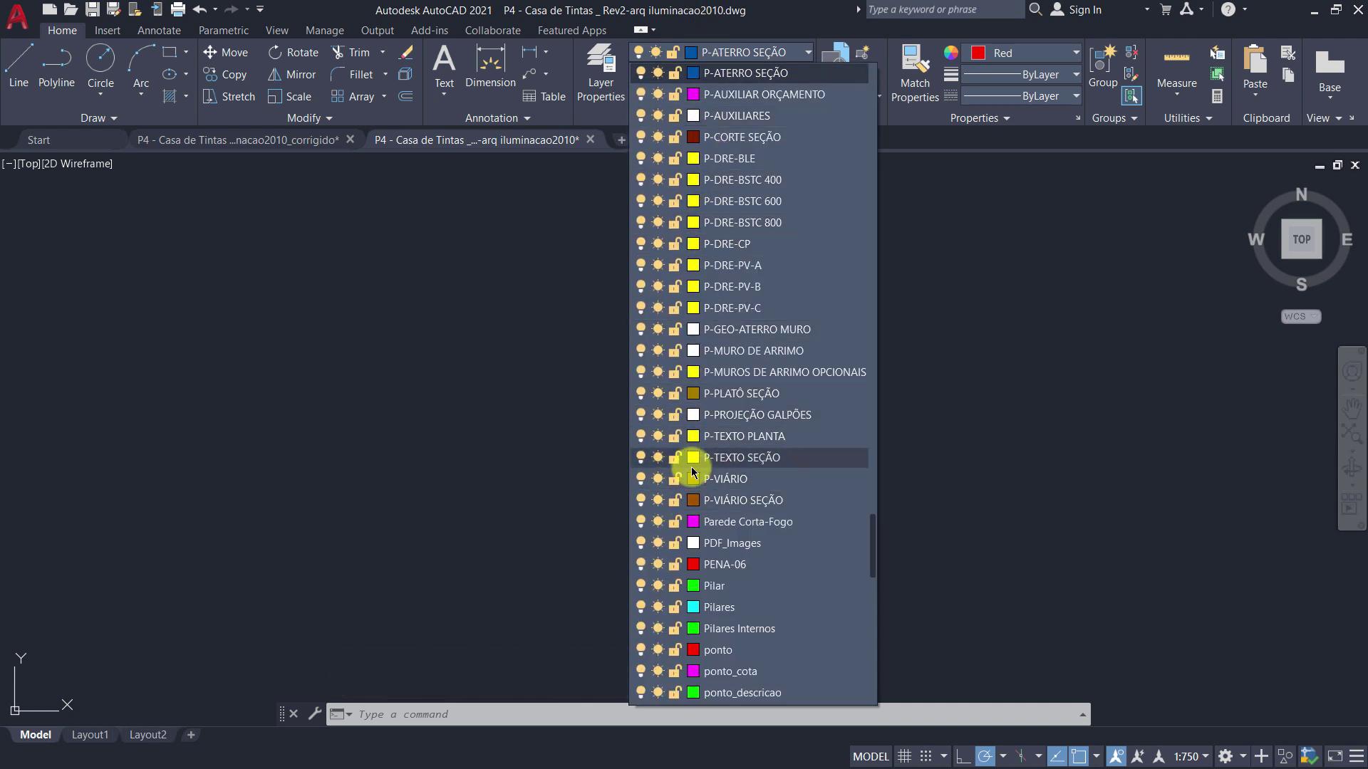
scroll(691, 472, "up", 3)
scroll(691, 471, "up", 4)
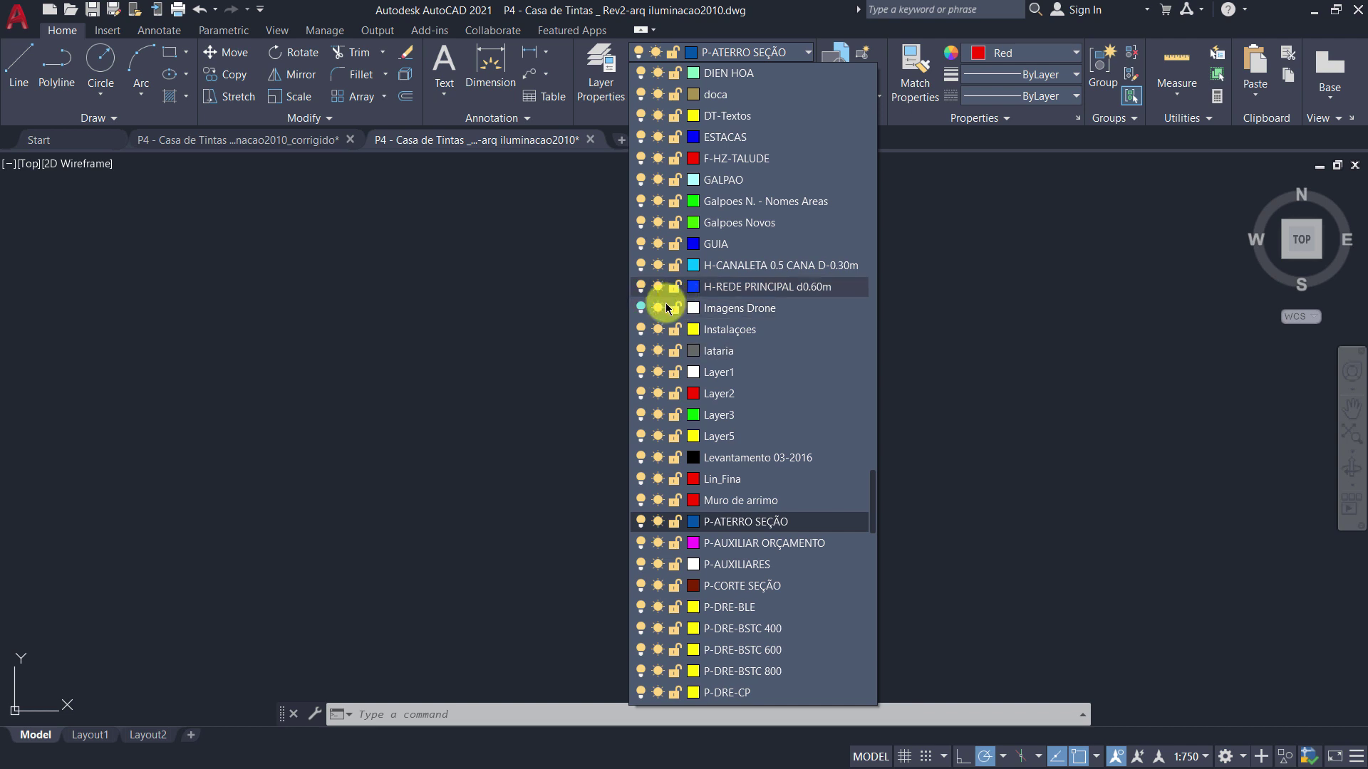
left_click(641, 308)
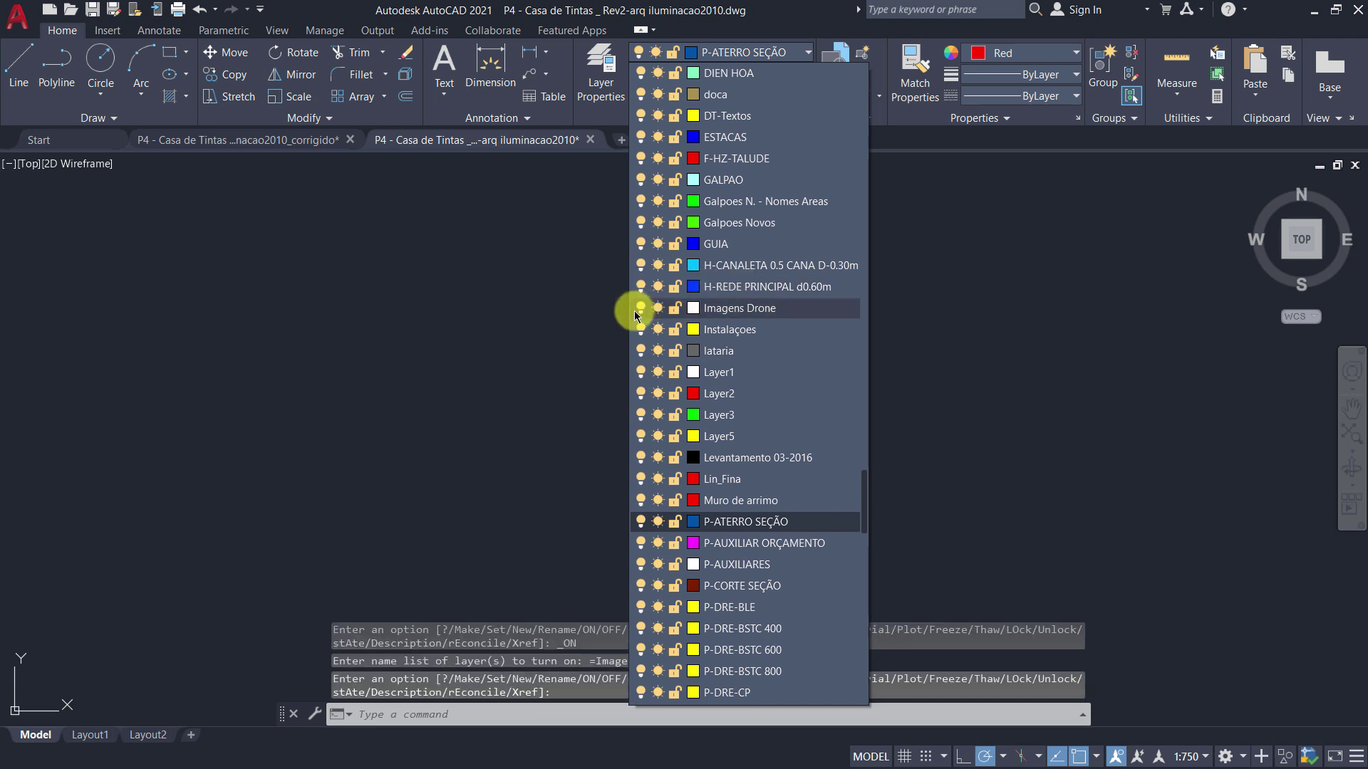
middle_click(633, 361)
middle_click(633, 361)
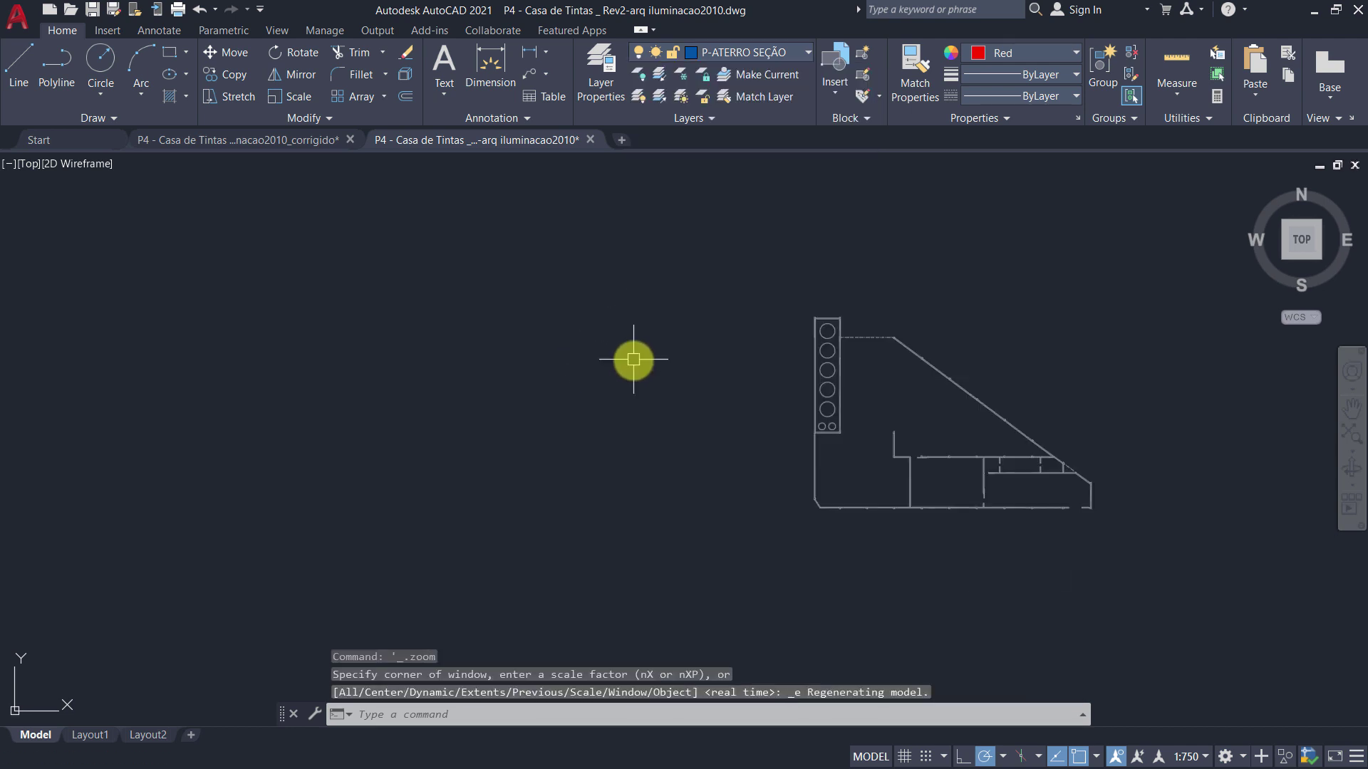
Step: Bring the Casa de Tintas floor plan back into view, enlarged and centred
middle_click_drag(633, 359, 705, 372)
left_click(746, 311)
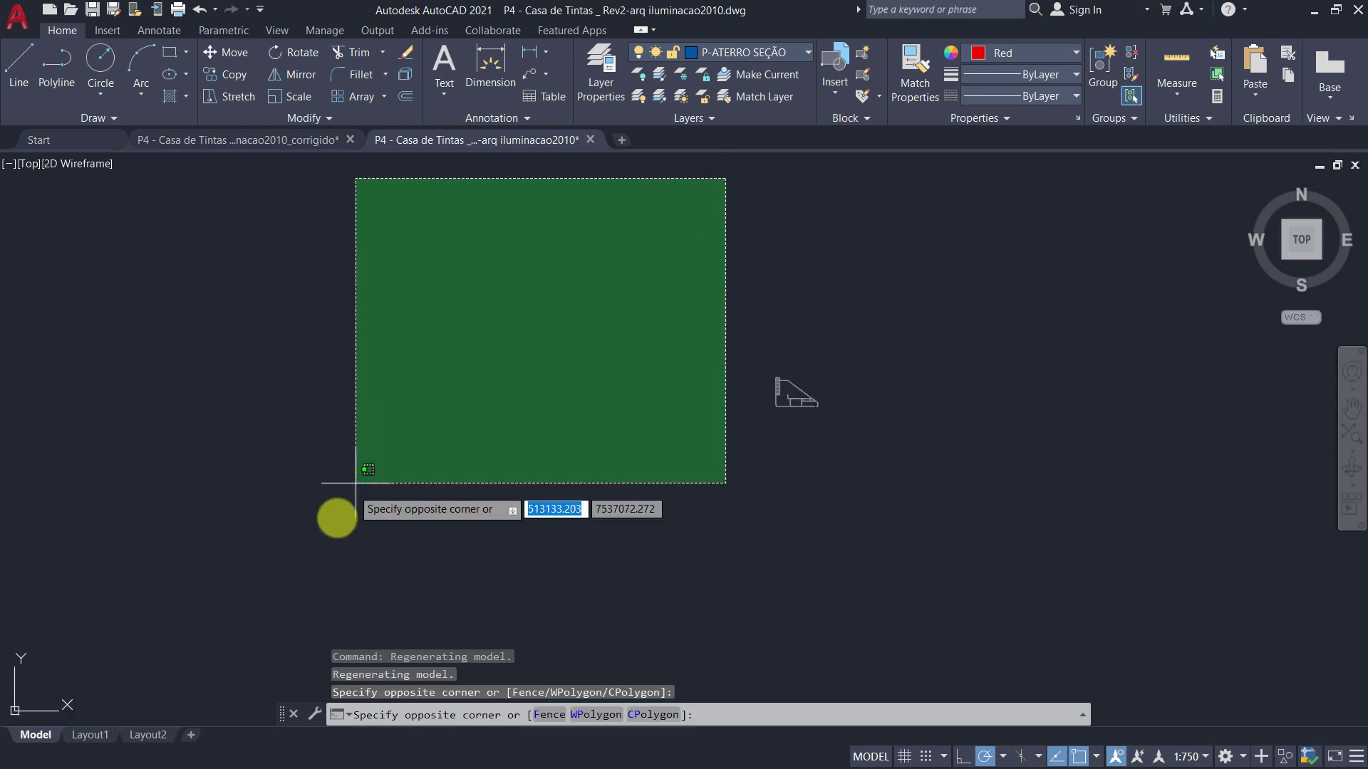
left_click(189, 600)
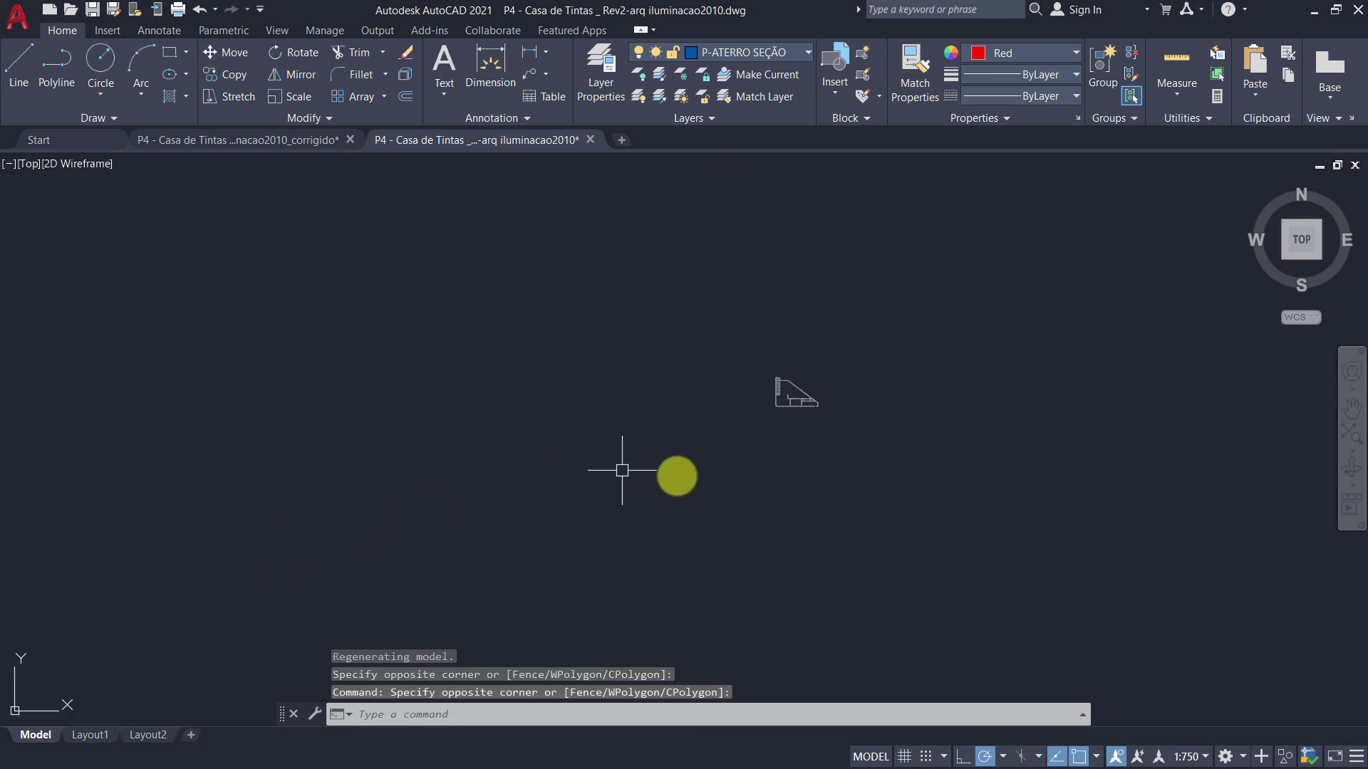
middle_click(793, 403)
middle_click(794, 404)
mouse_move(1176, 476)
middle_mouse_down()
mouse_move(882, 430)
mouse_move(730, 440)
middle_mouse_up()
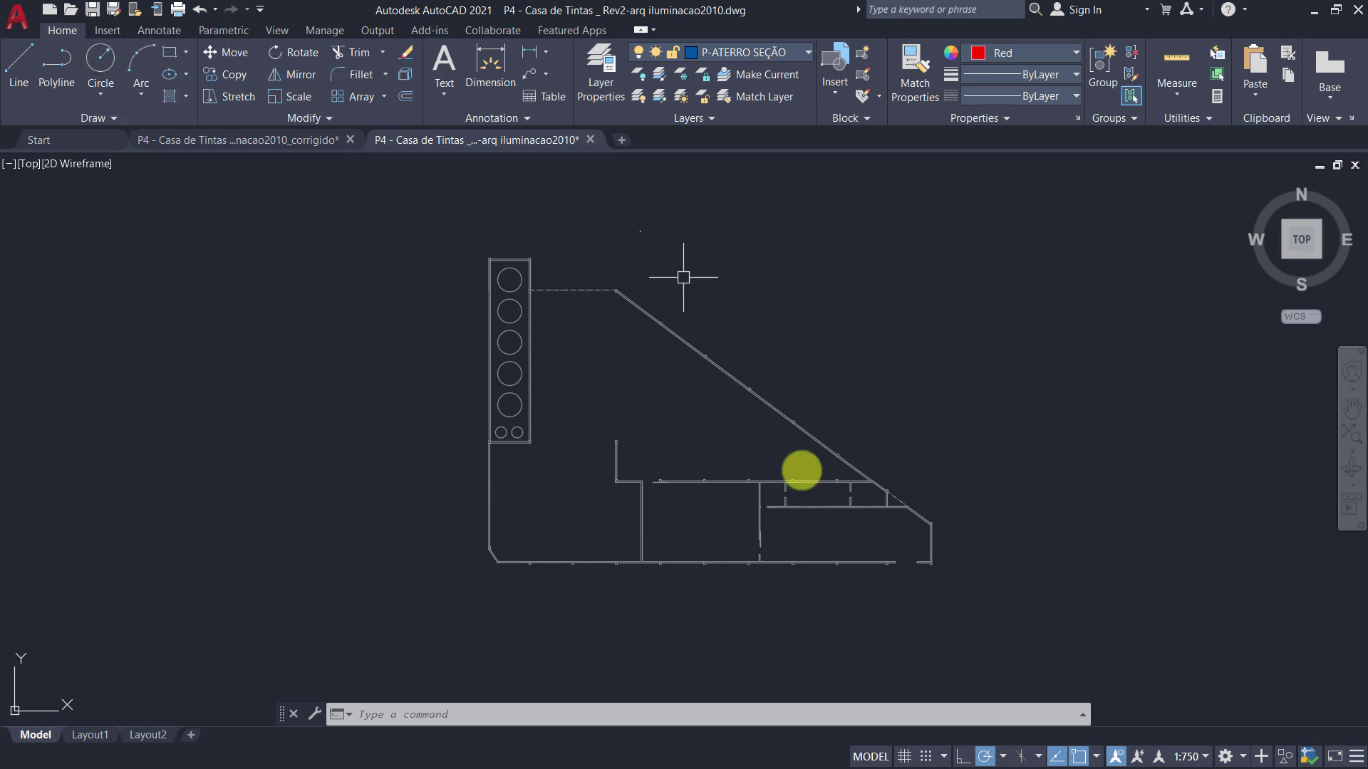
Step: Compare the original and _corrigido drawing tabs, then save iluminacao2010_corrigido.dwg
left_click(282, 143)
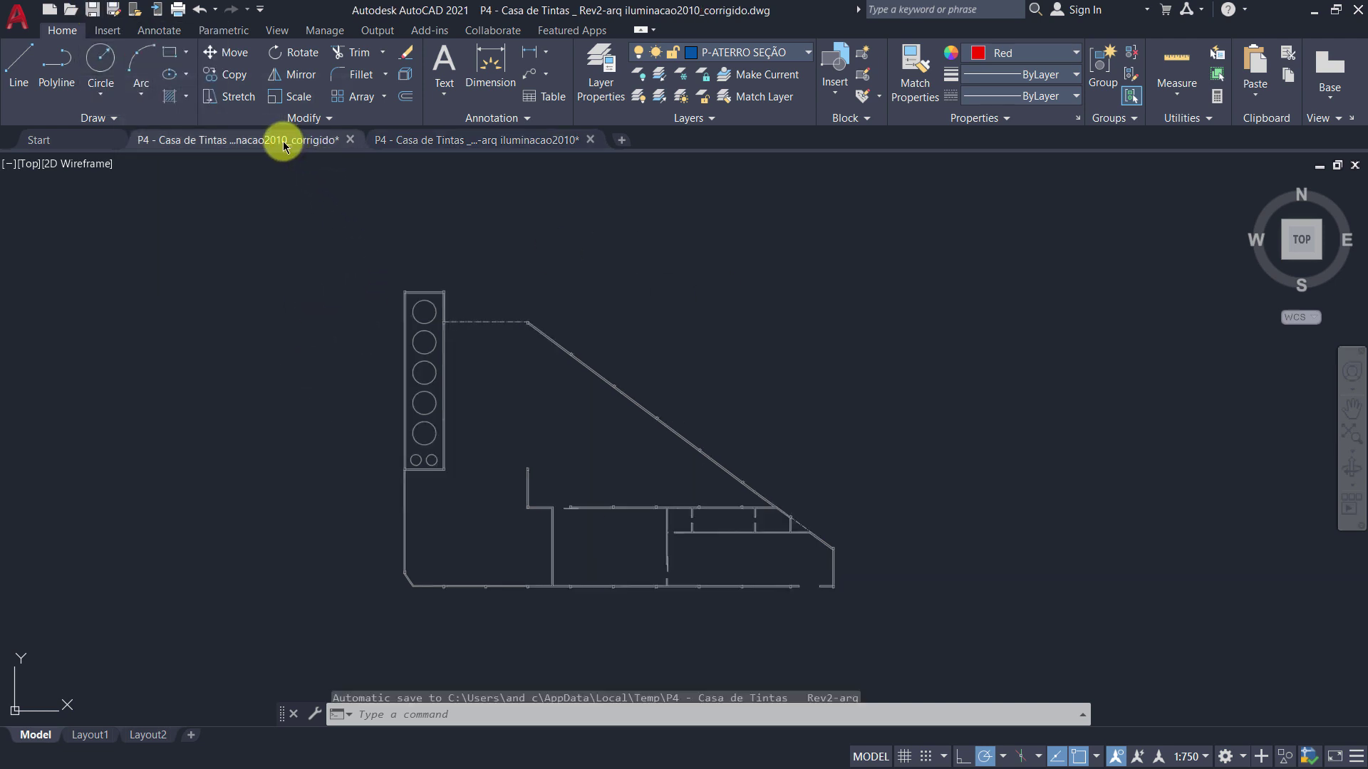
scroll(609, 520, "down", 4)
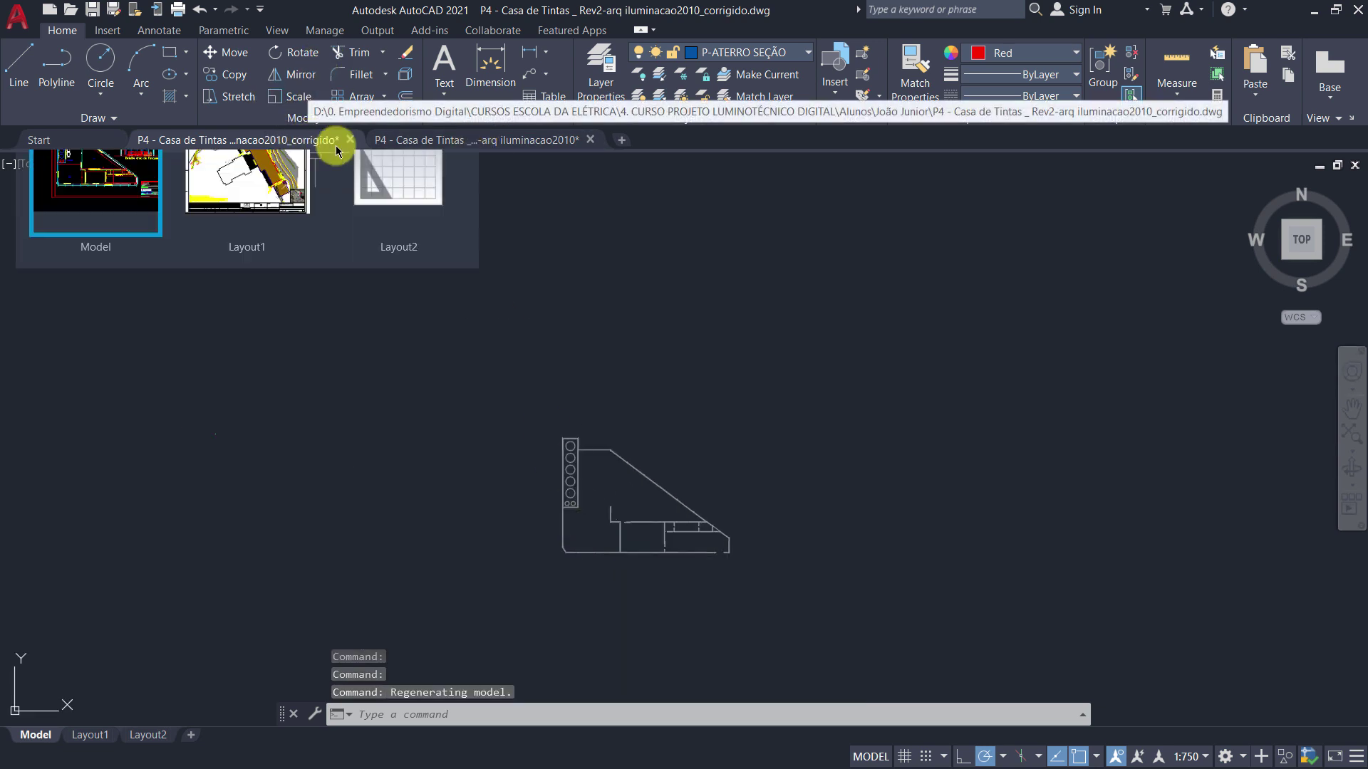
left_click(526, 146)
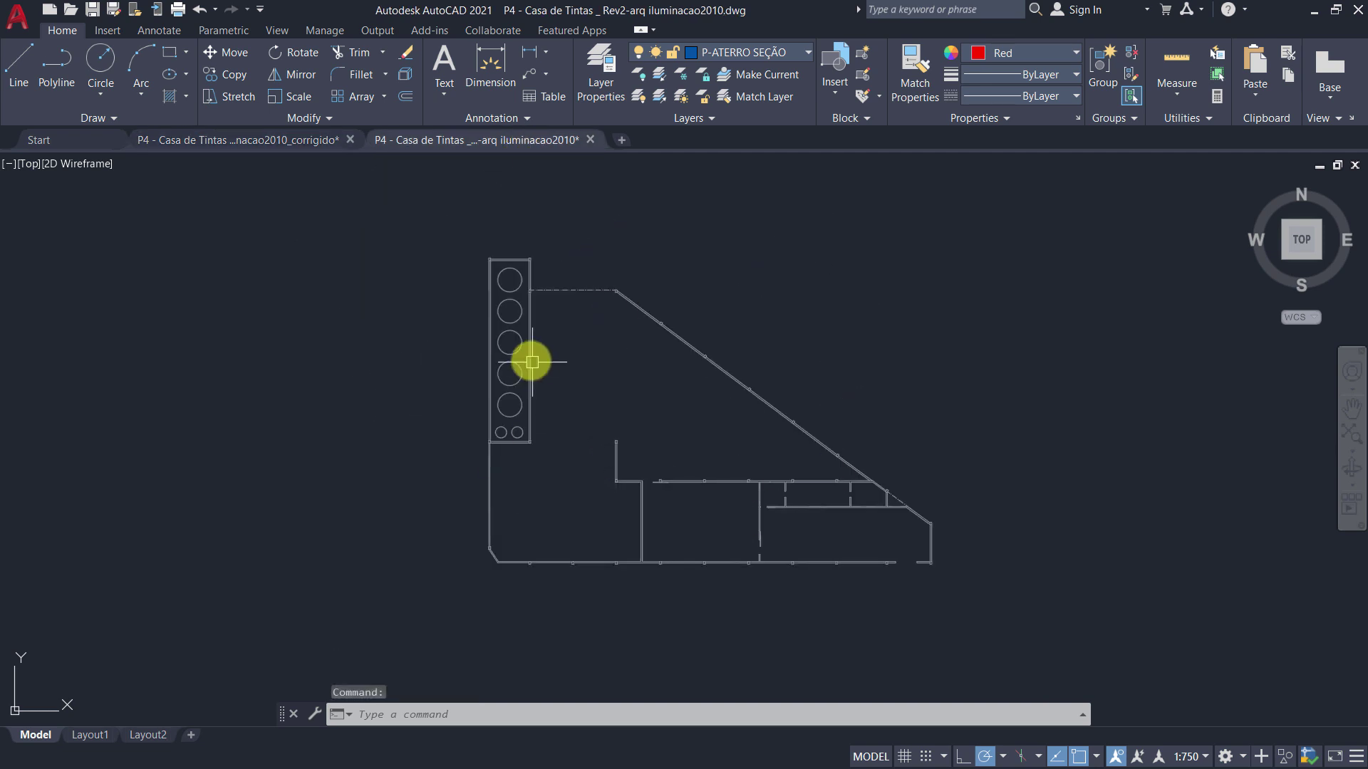
left_click(256, 141)
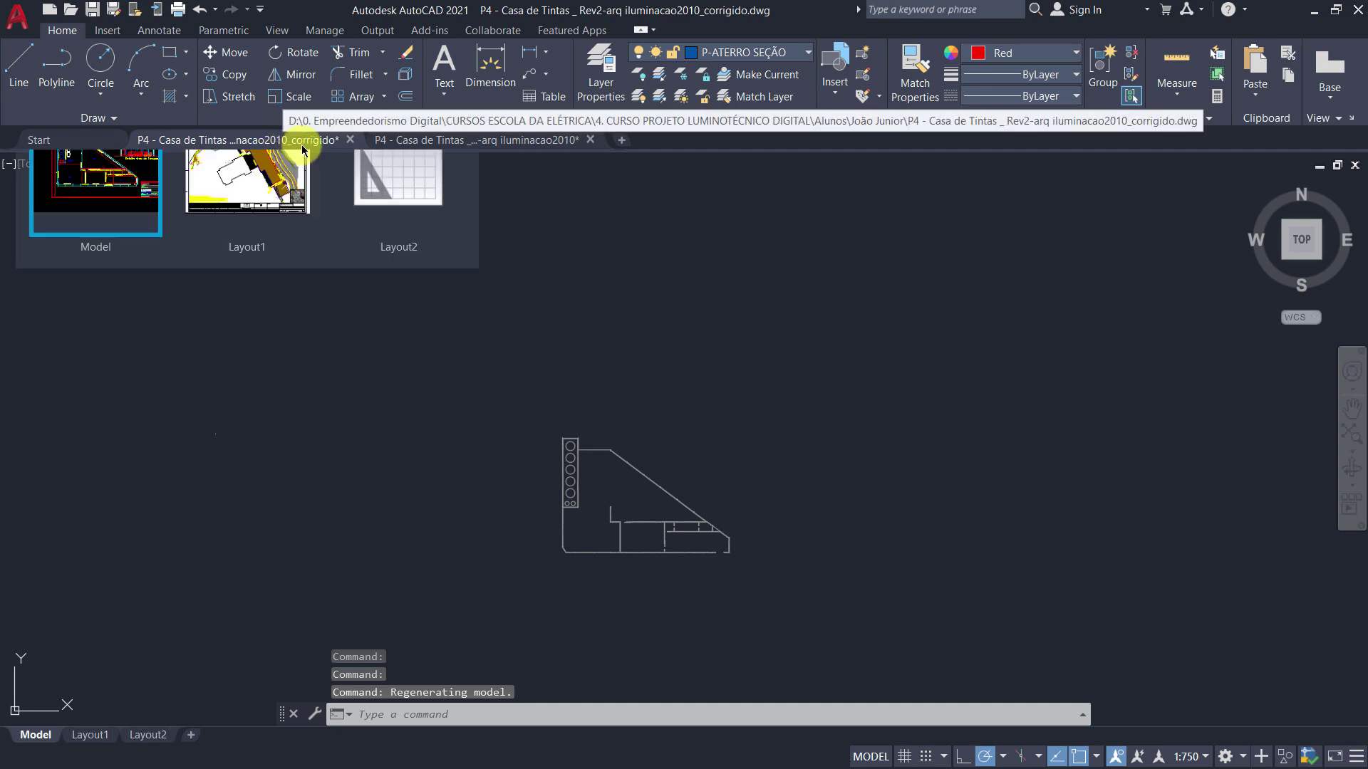
scroll(602, 513, "up", 2)
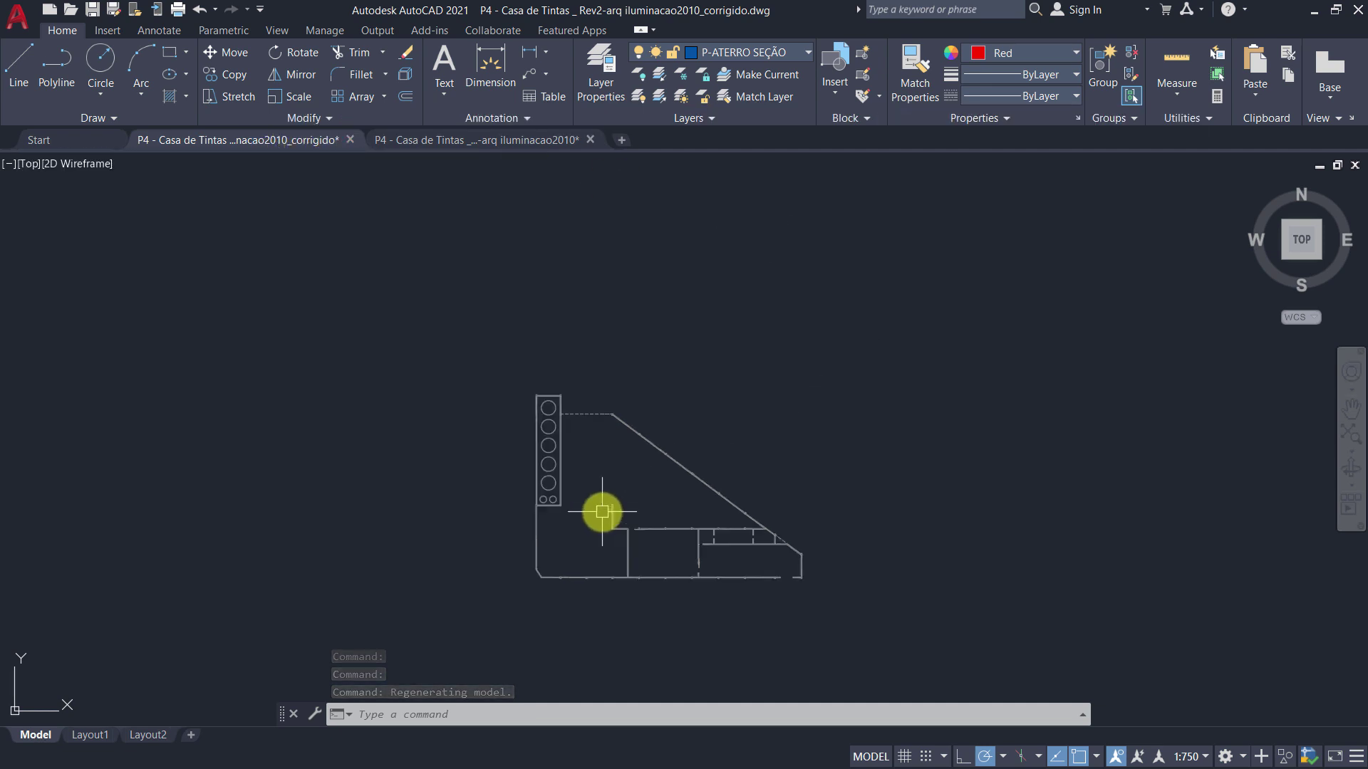
scroll(626, 489, "up", 4)
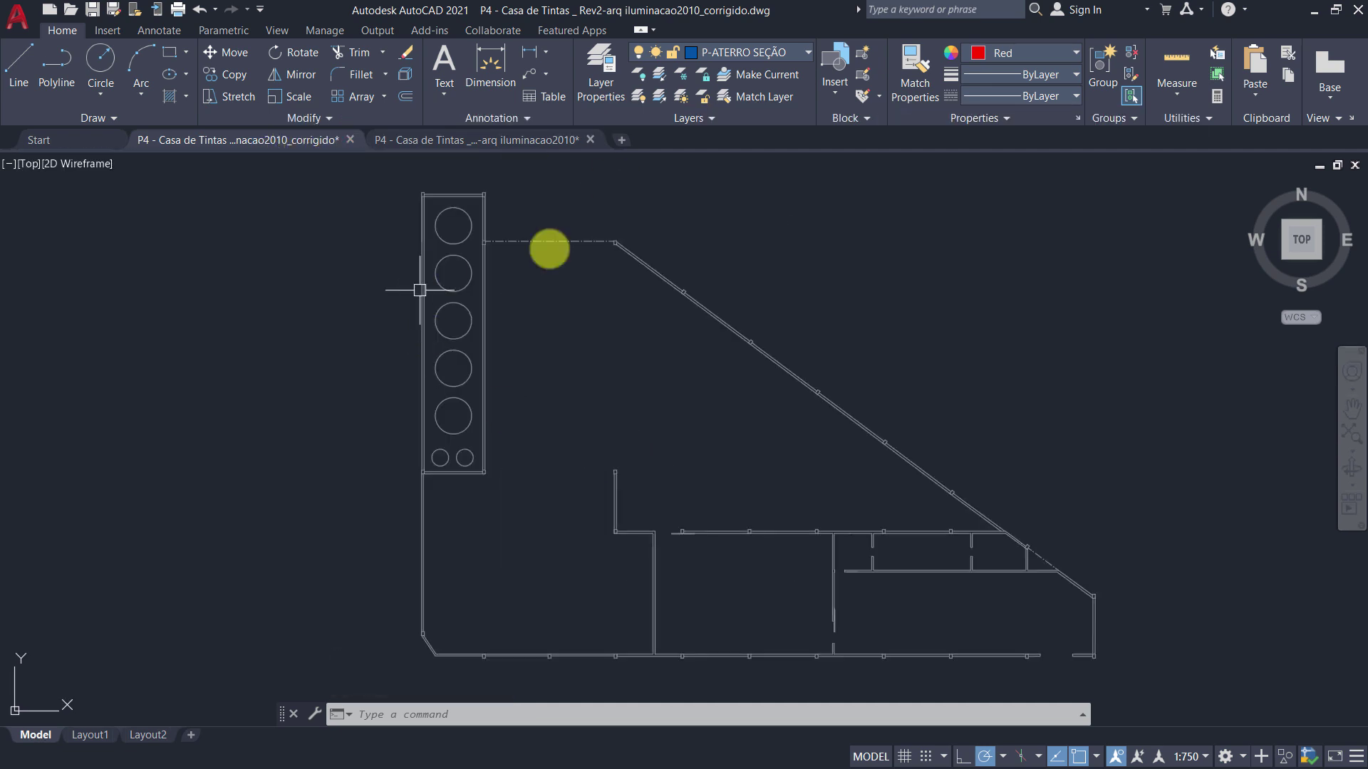
left_click(93, 10)
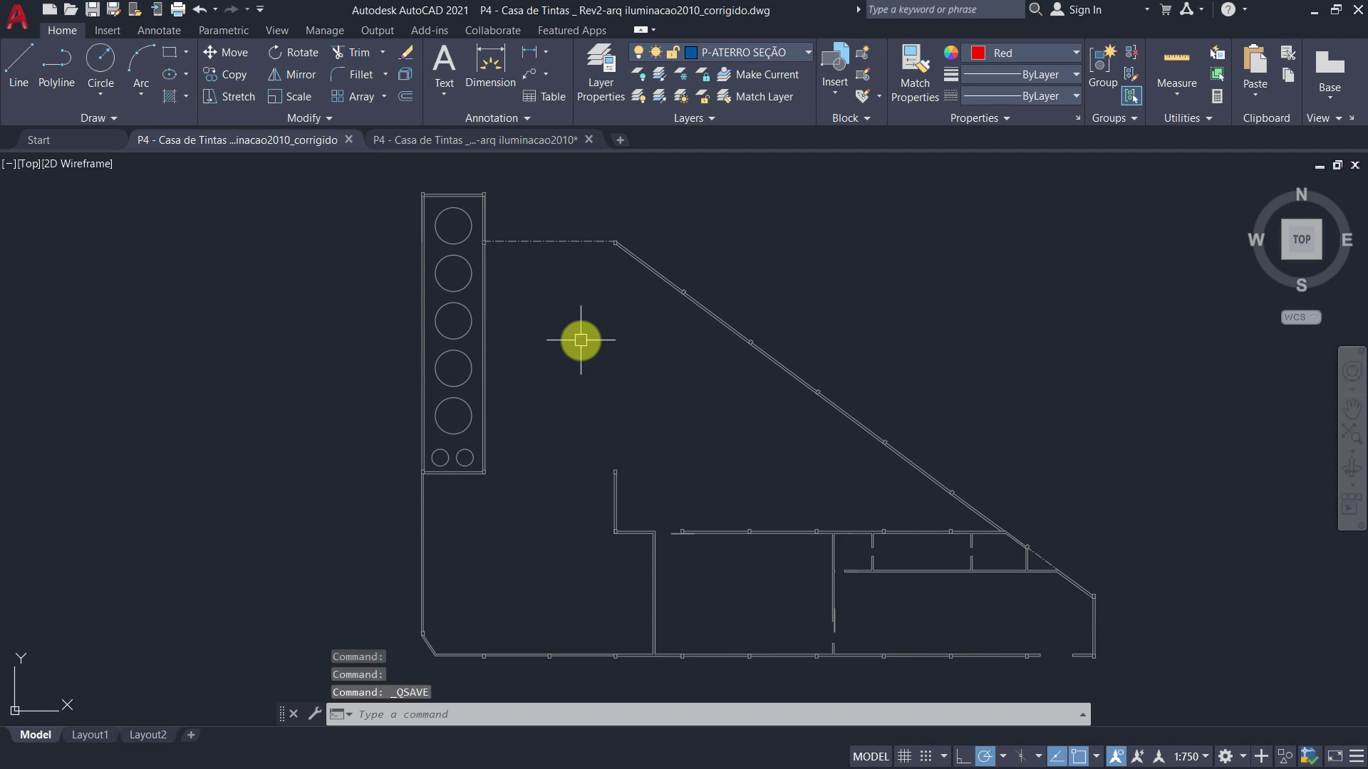
key("alt+Tab")
Step: In DIALux evo, load the _corrigido Casa de Tintas DWG via Plantas > Carregar planta
key("Tab")
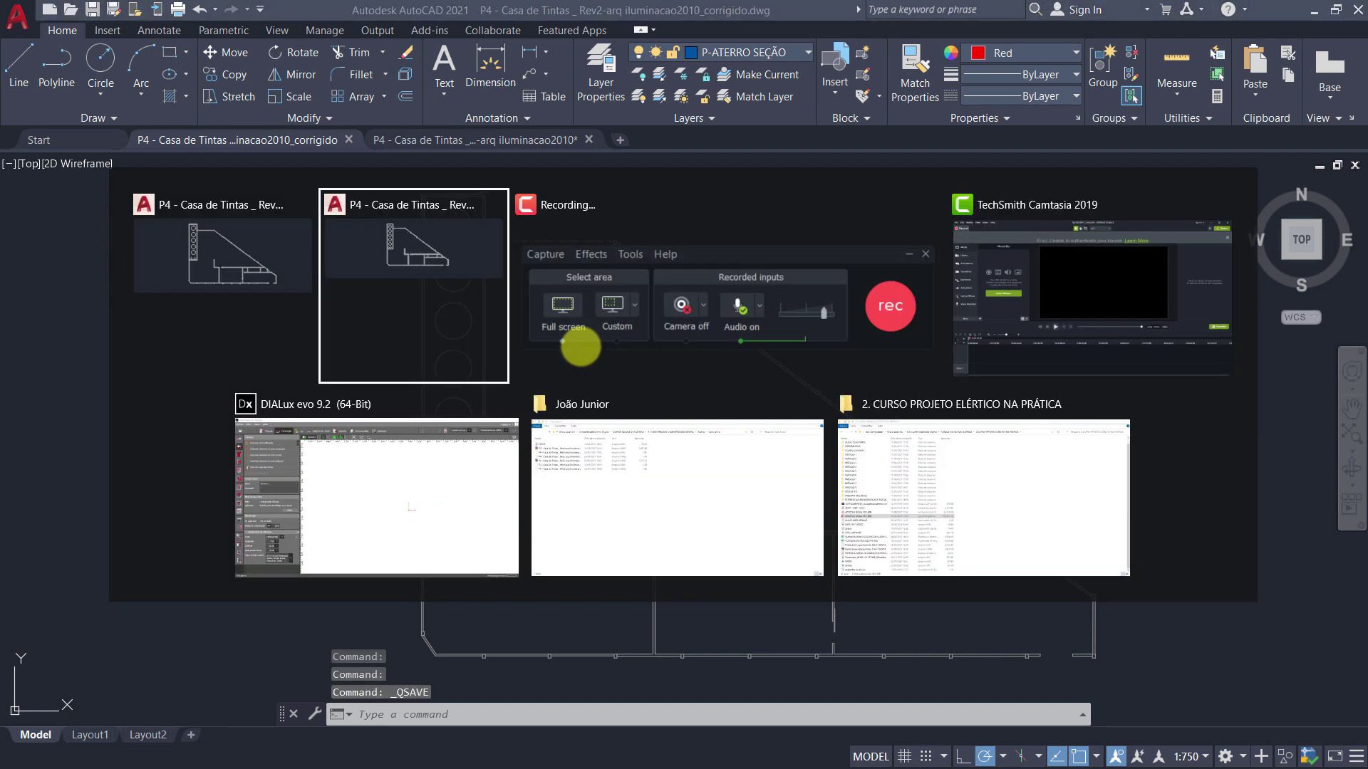
key("Tab")
key("Tab")
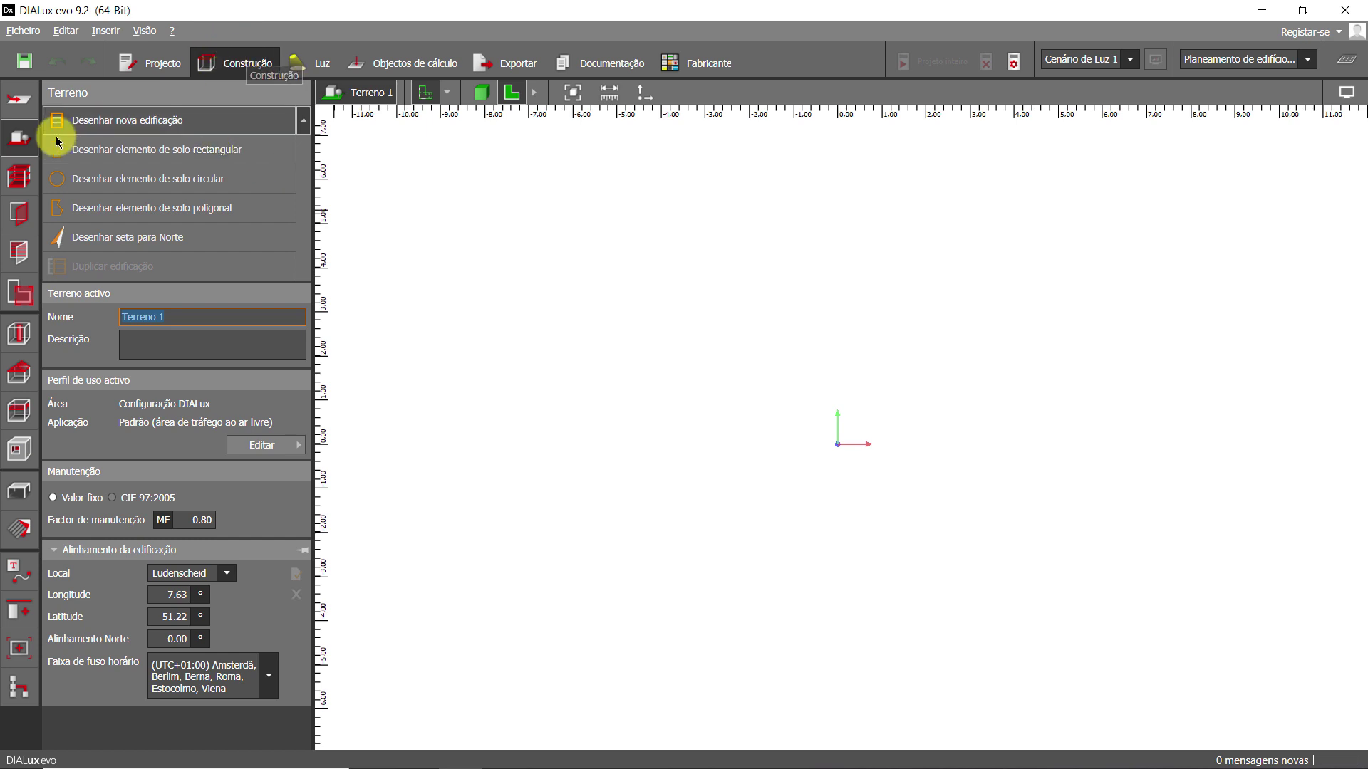
left_click(25, 100)
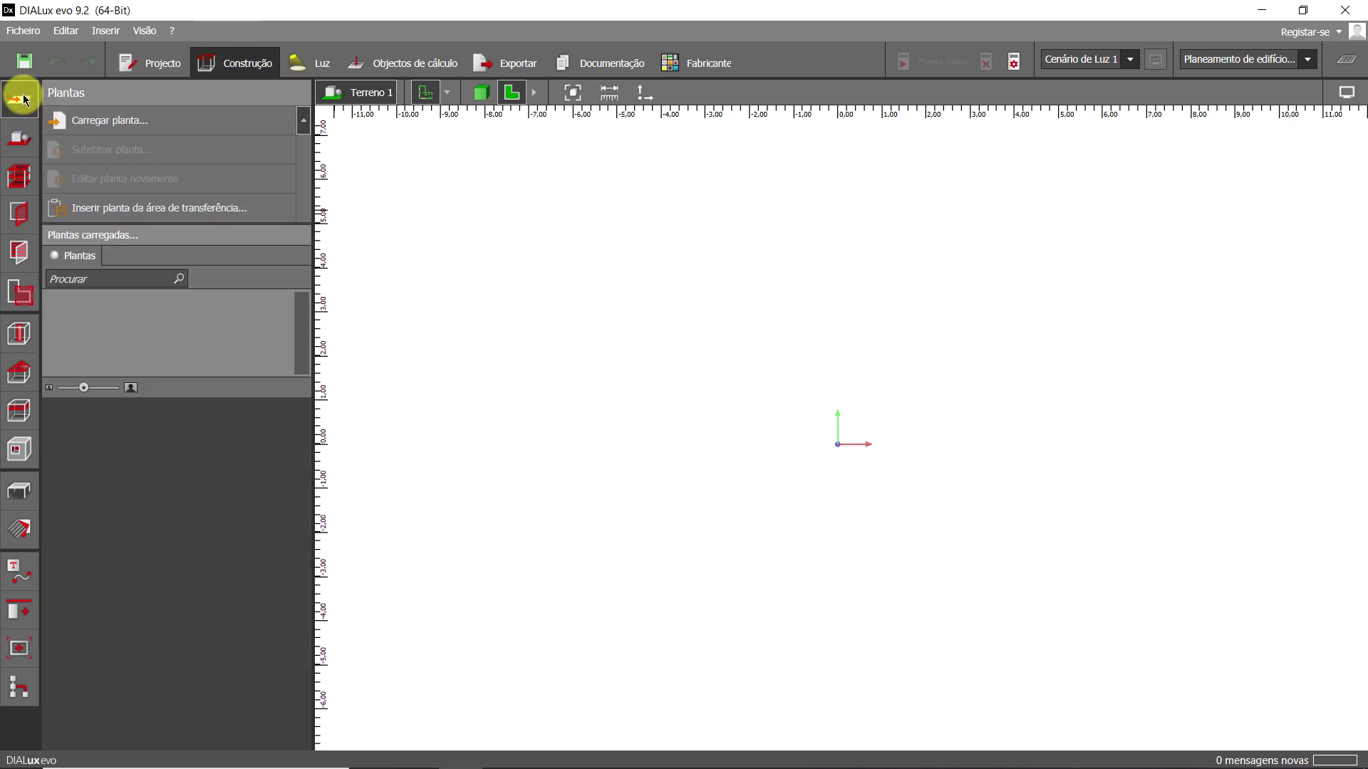
left_click(110, 120)
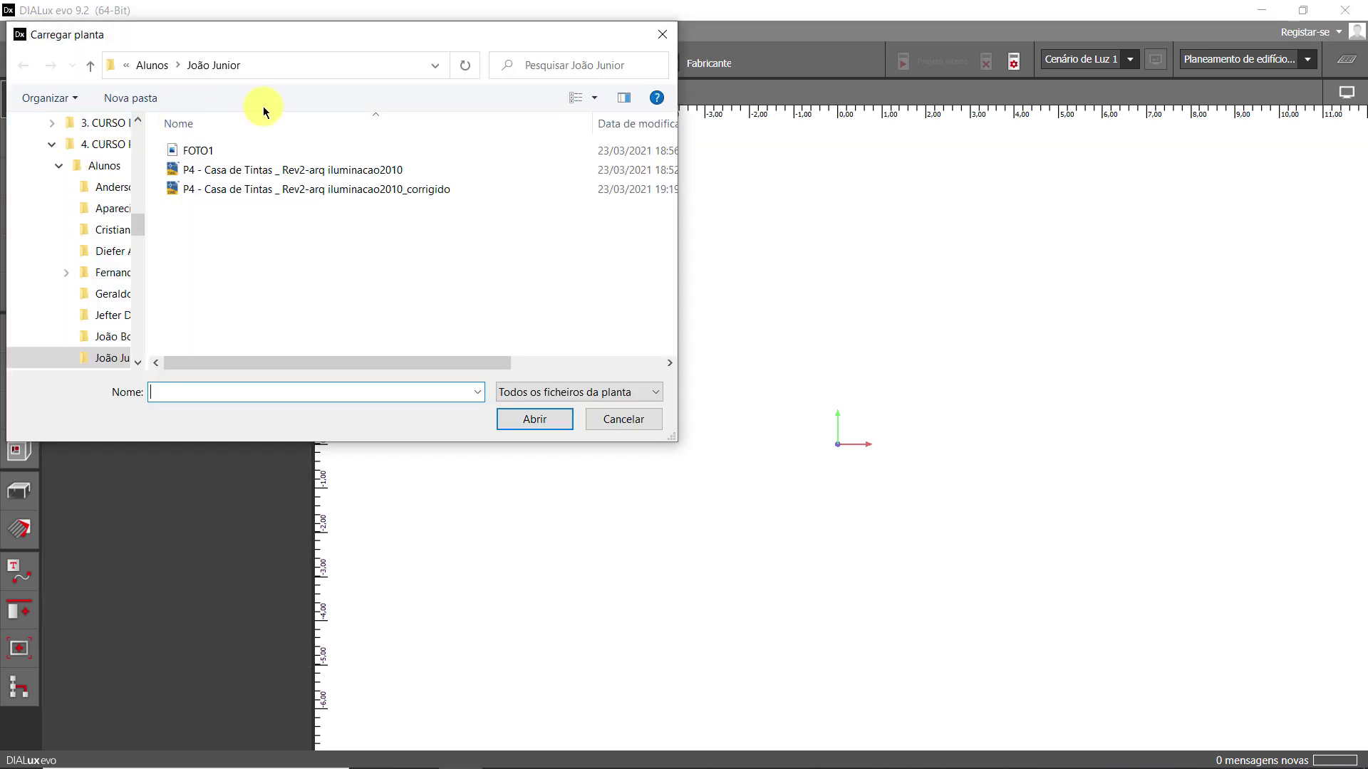
left_click(424, 191)
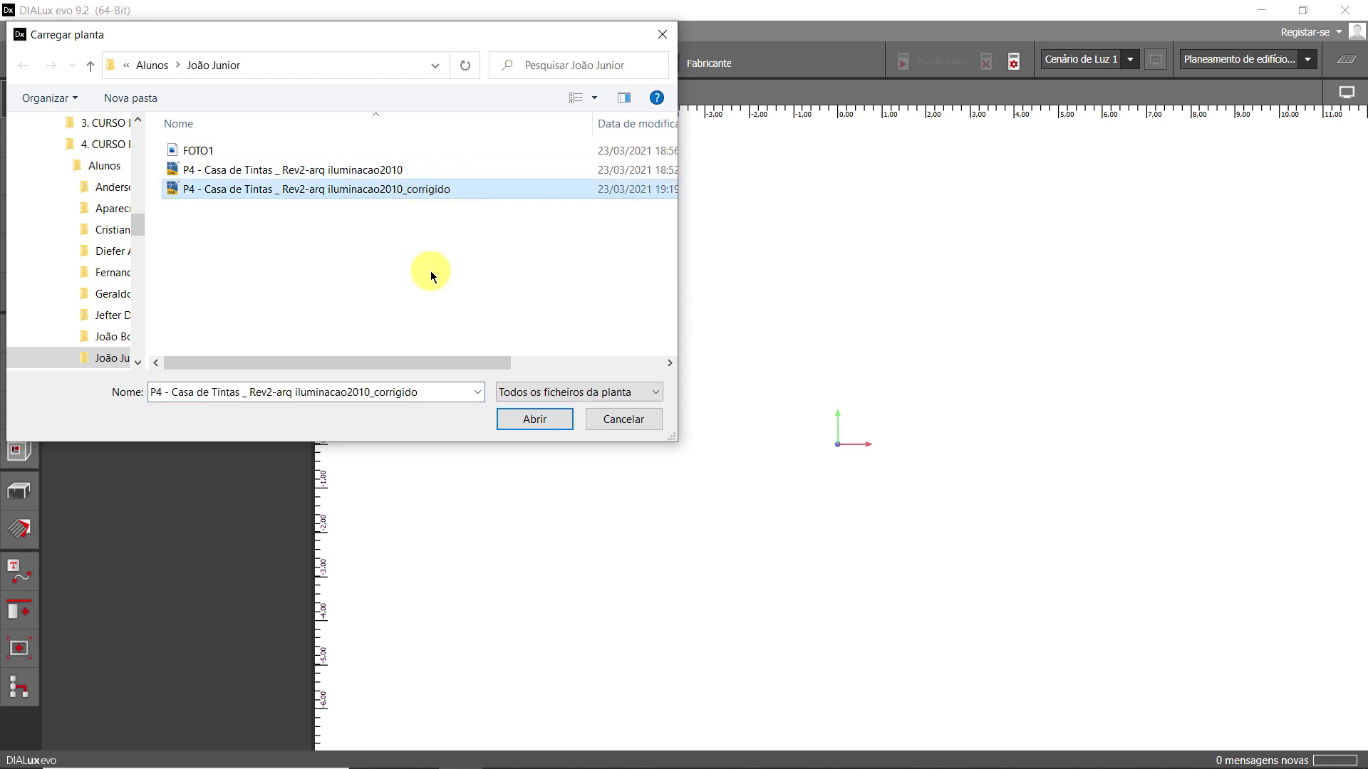
left_click(535, 421)
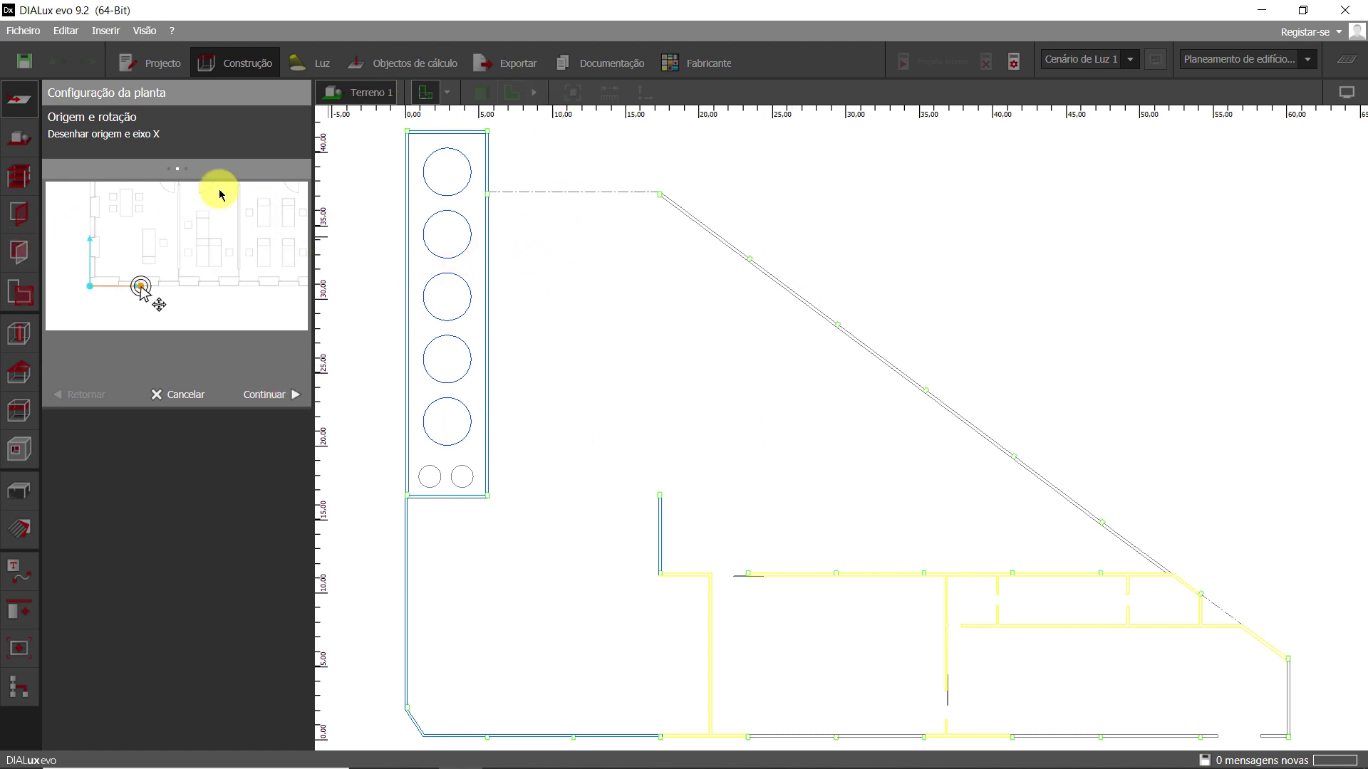
Step: Place the plan origin at the lower-left corner and set the X axis horizontally rightward
scroll(499, 449, "down", 3)
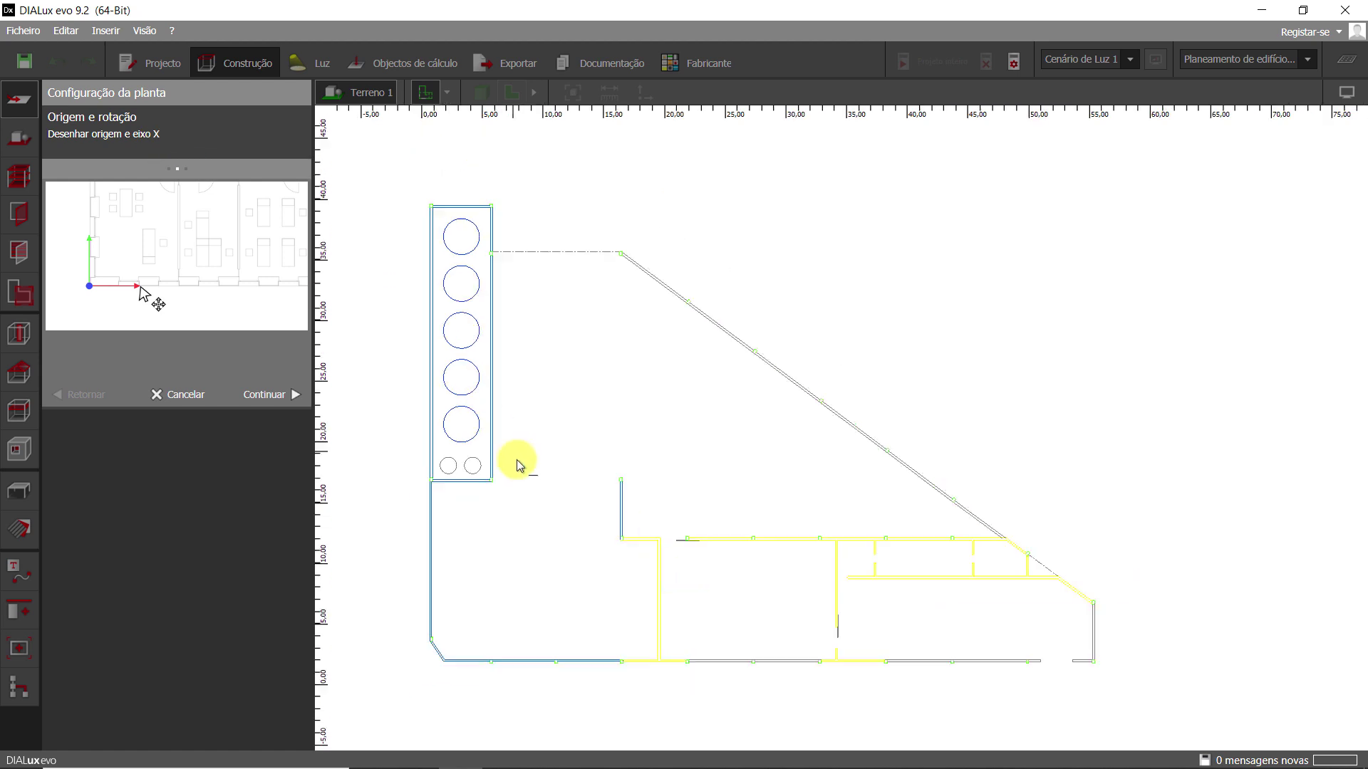
middle_click_drag(519, 458, 634, 421)
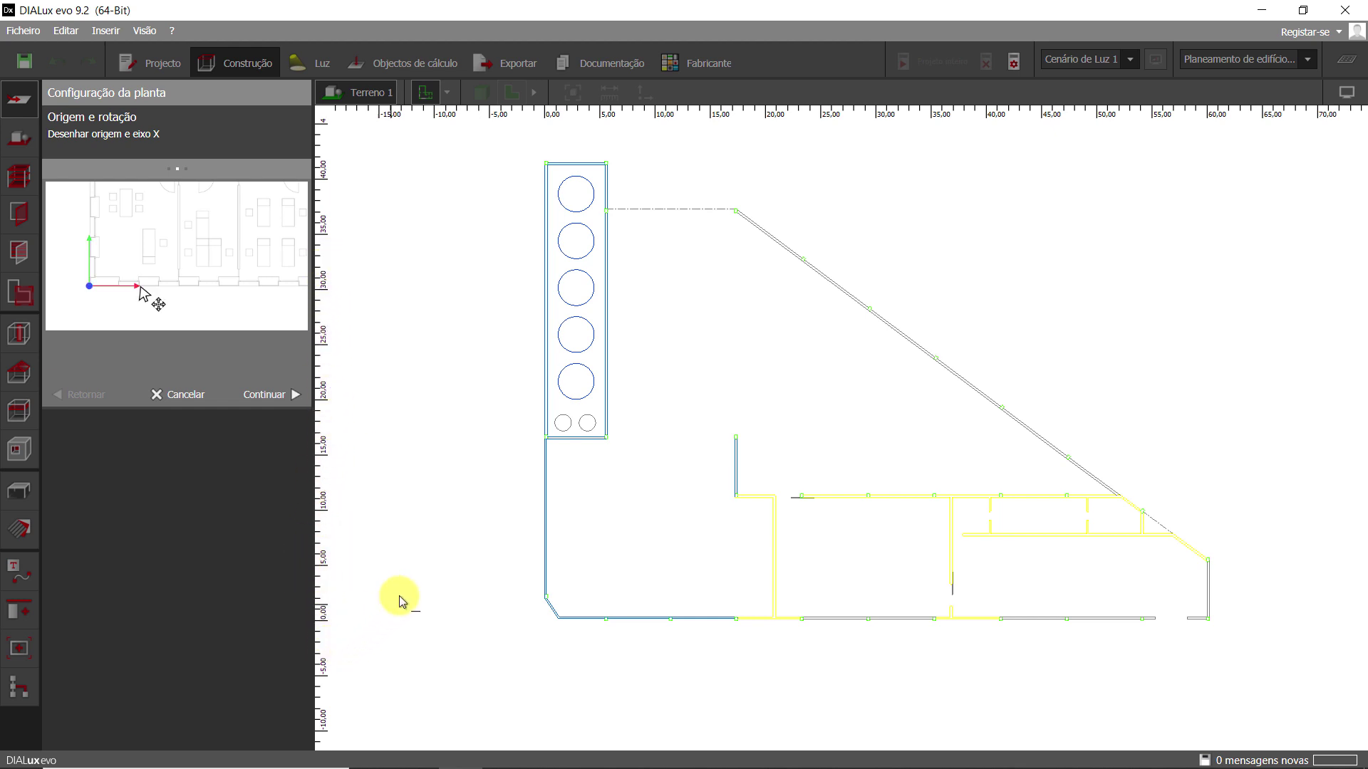
scroll(495, 641, "up", 1)
scroll(494, 641, "up", 2)
scroll(535, 631, "up", 2)
scroll(605, 605, "up", 2)
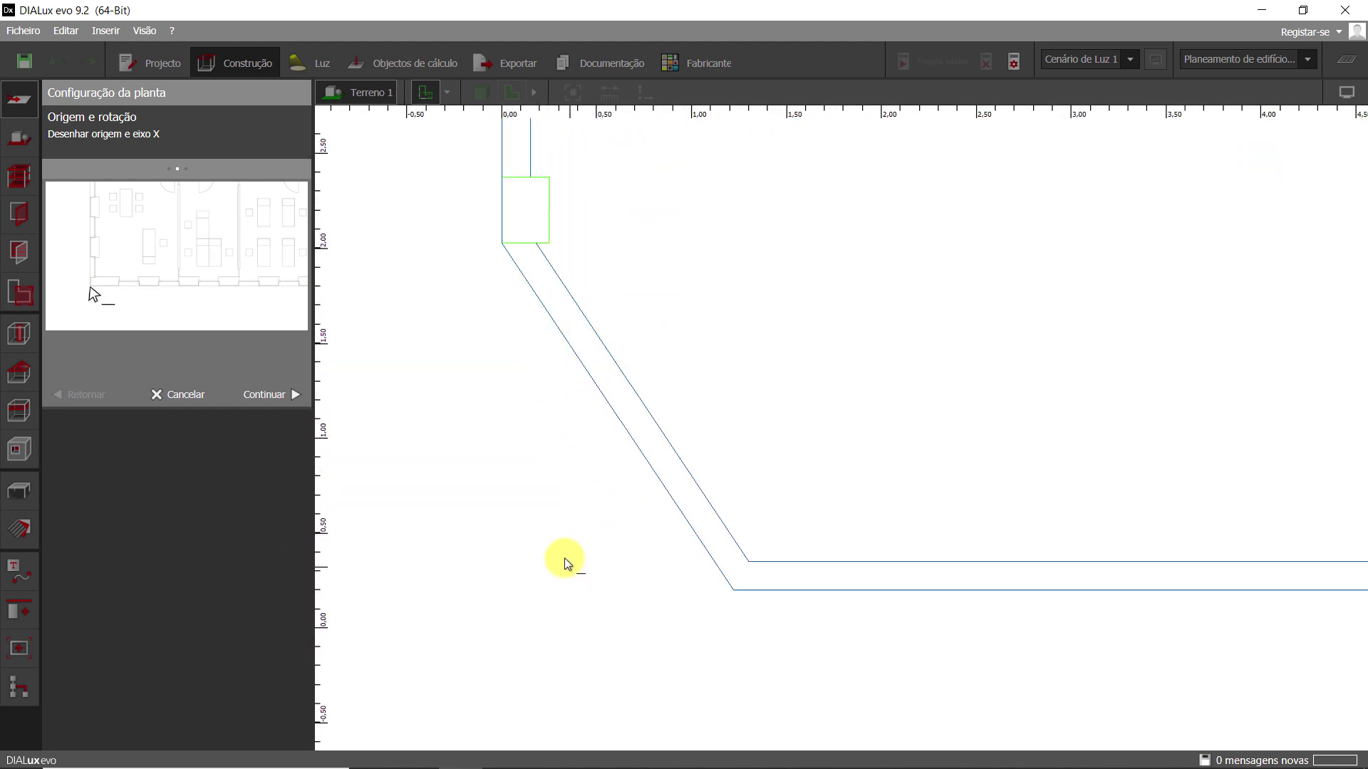
scroll(564, 560, "up", 2)
middle_click_drag(581, 559, 780, 620)
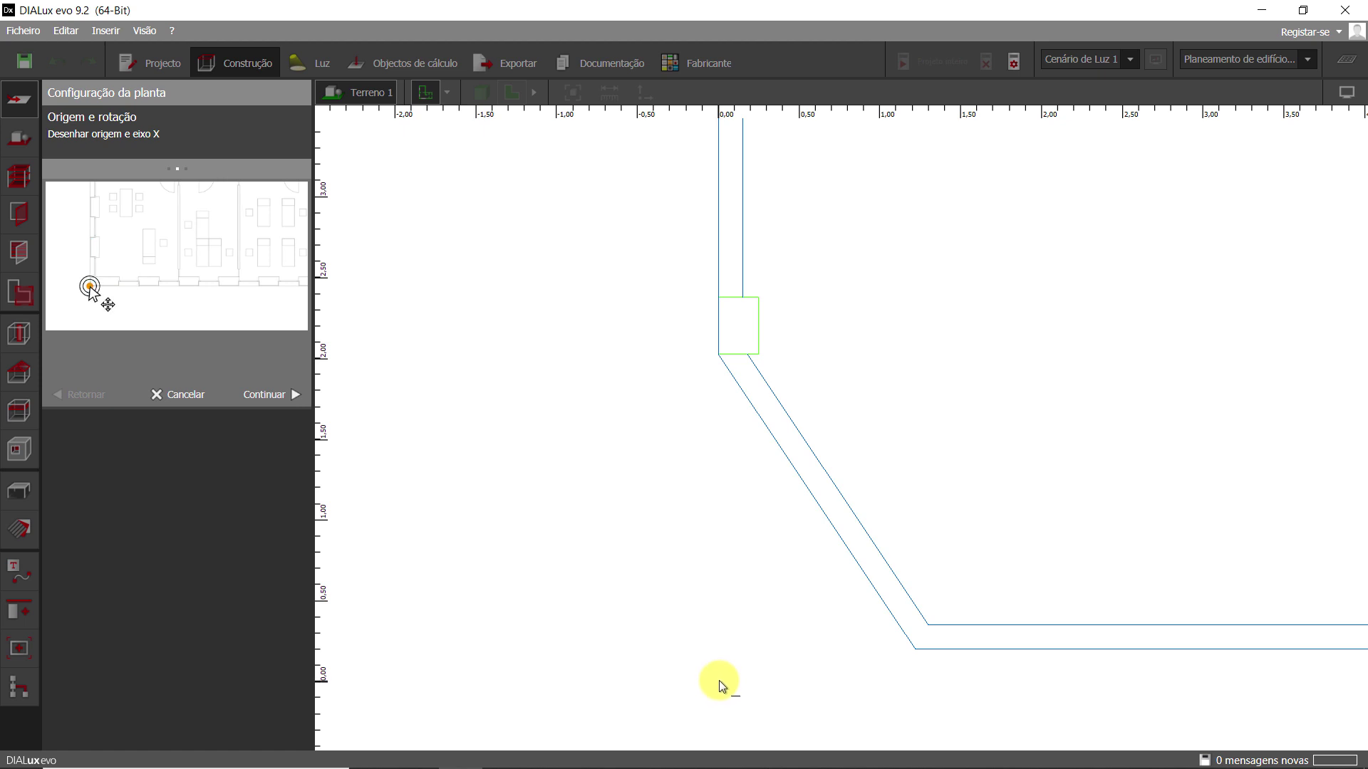
left_click(720, 681)
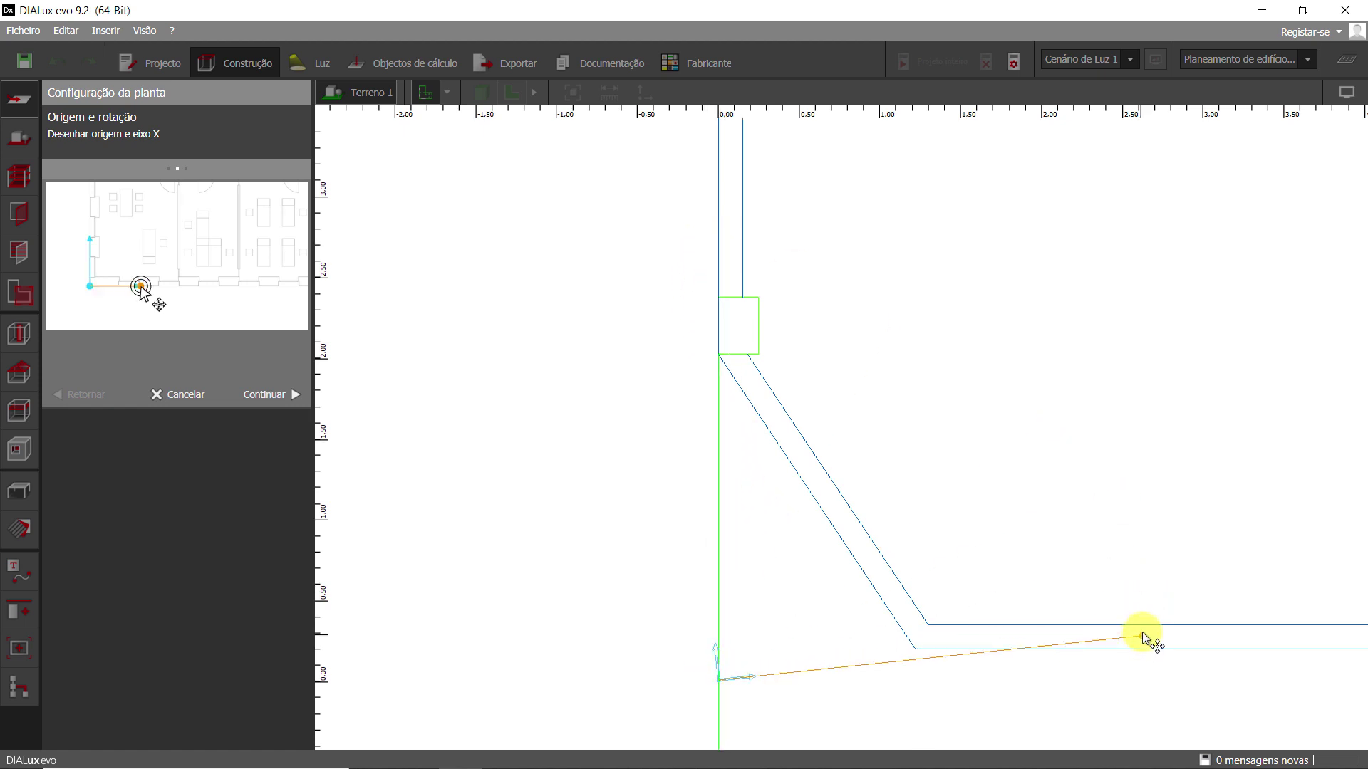
middle_click_drag(1002, 683, 876, 580)
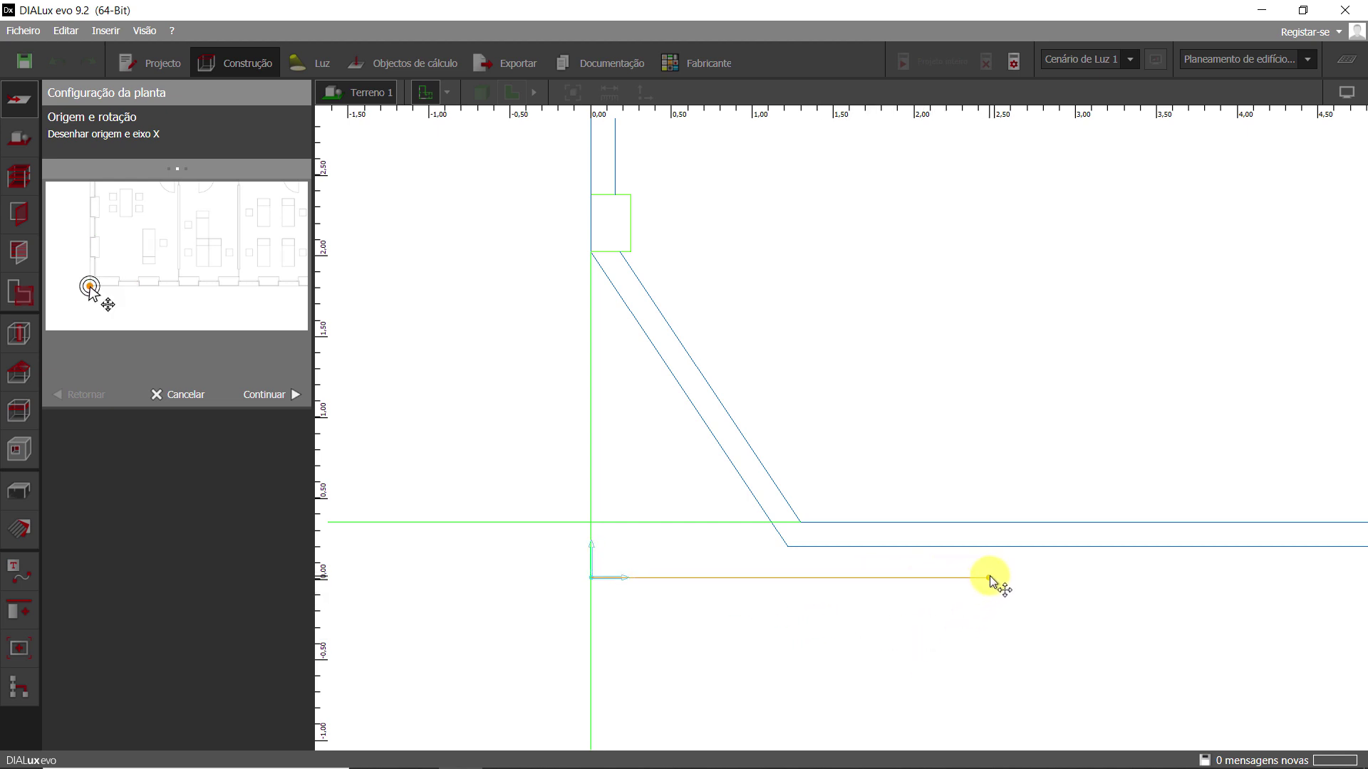
left_click(990, 578)
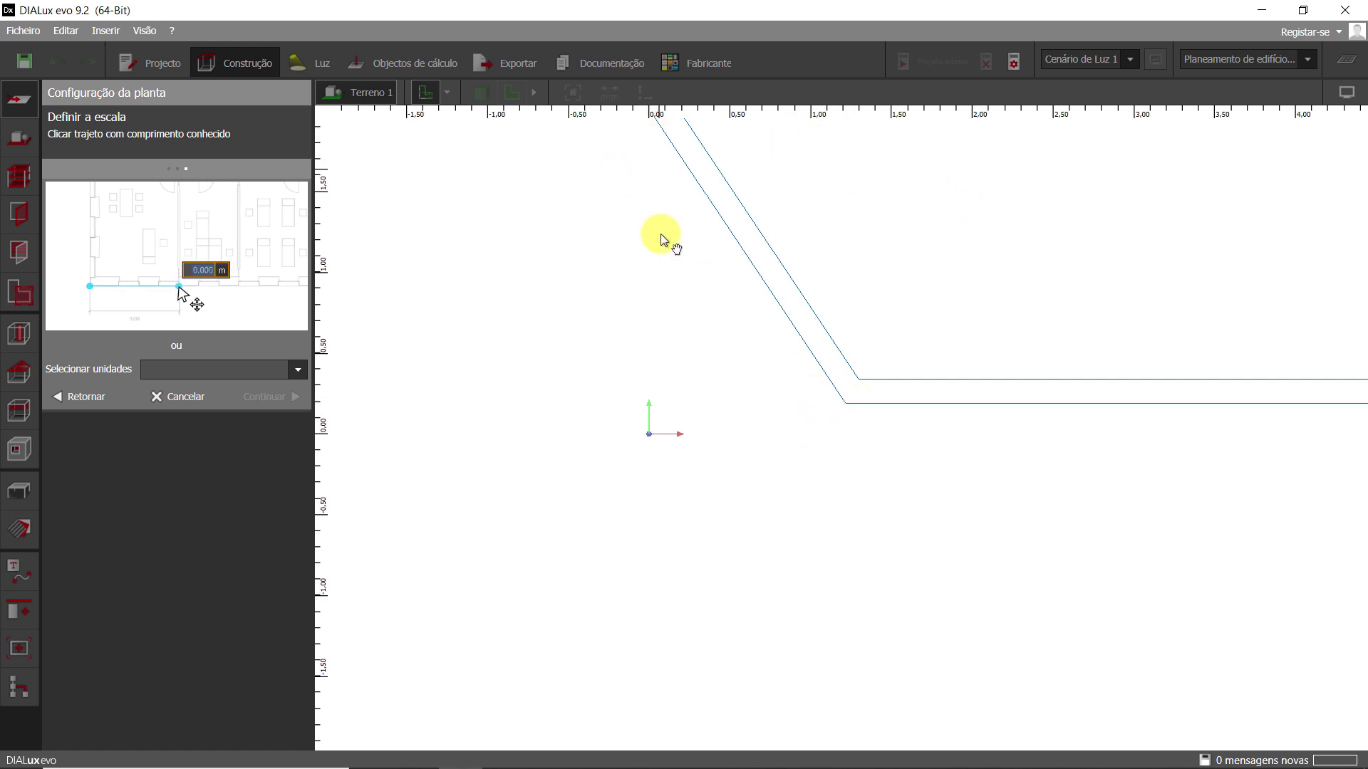
Step: Show the Selecionar unidades list for the plan scale, then return to AutoCAD
scroll(650, 237, "up", 2)
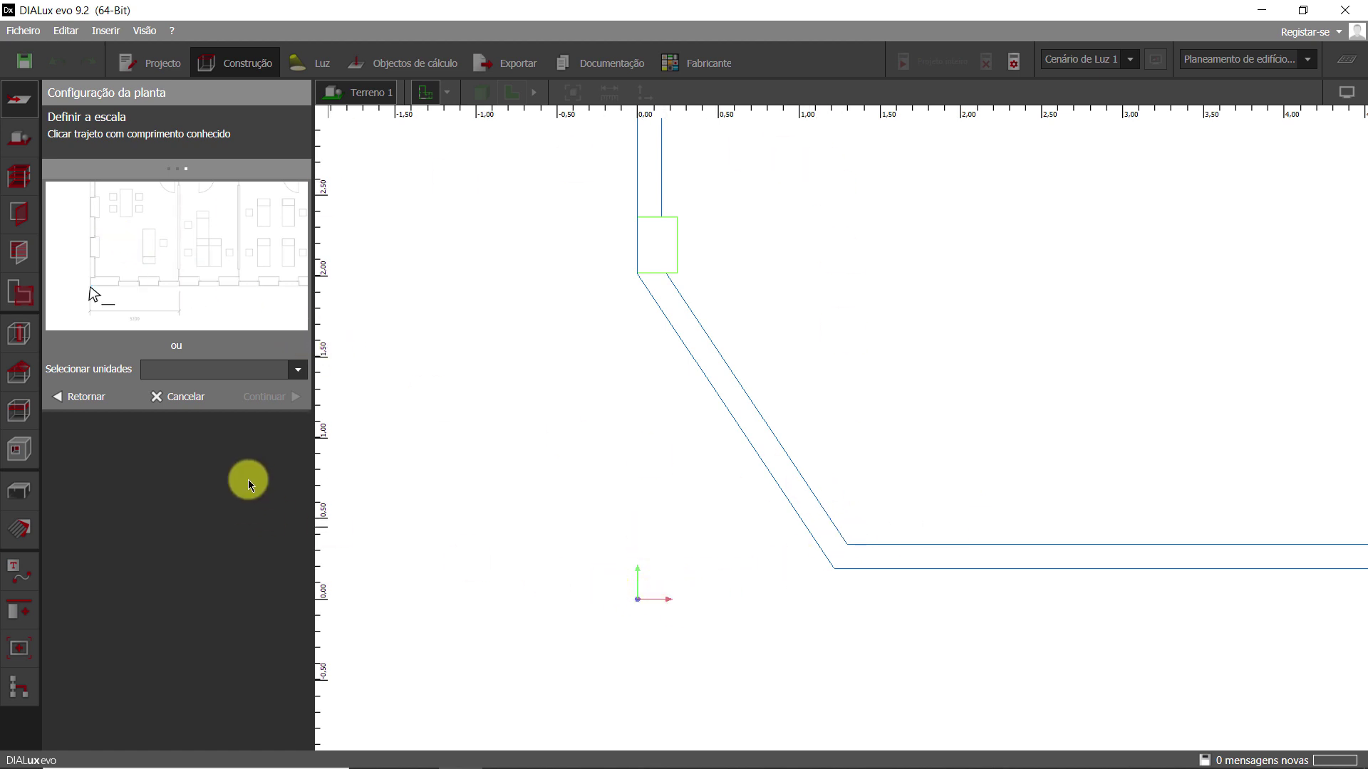
left_click(297, 368)
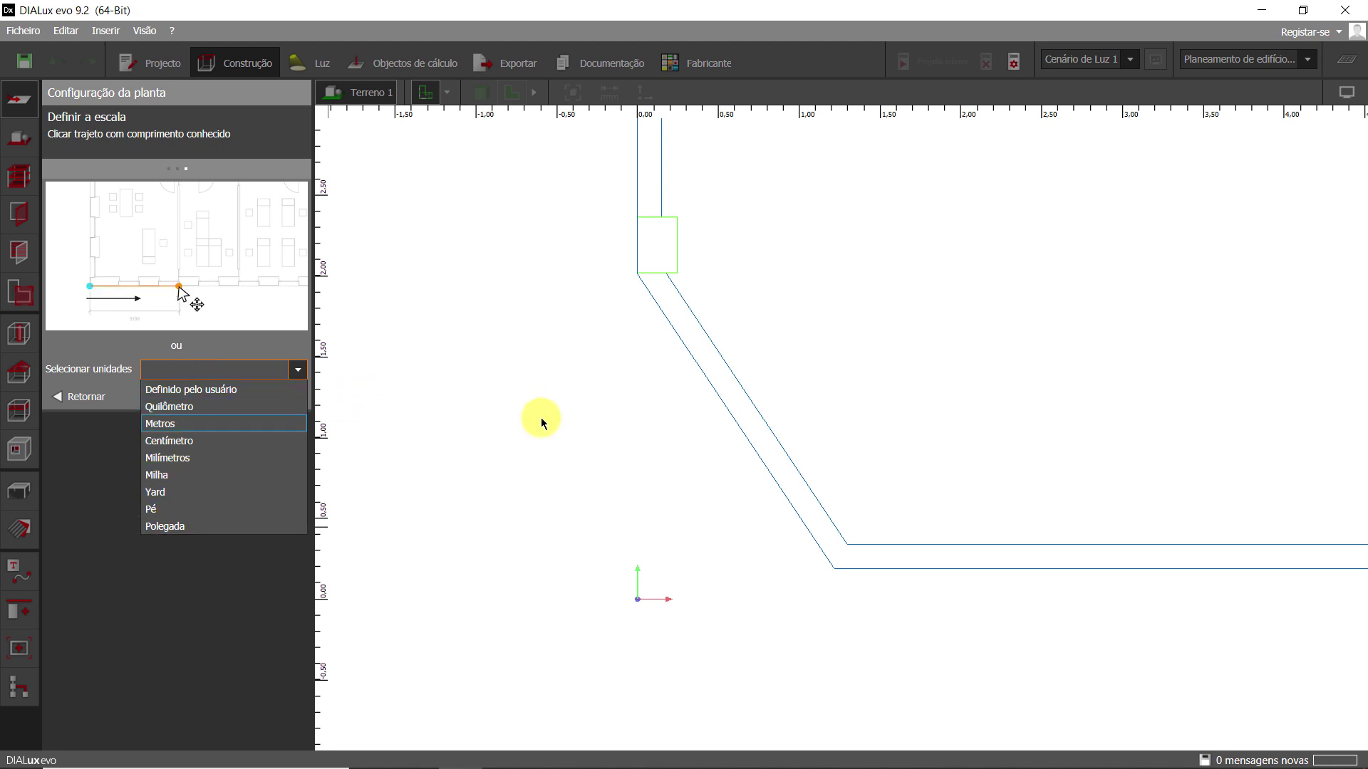
key("alt+Tab")
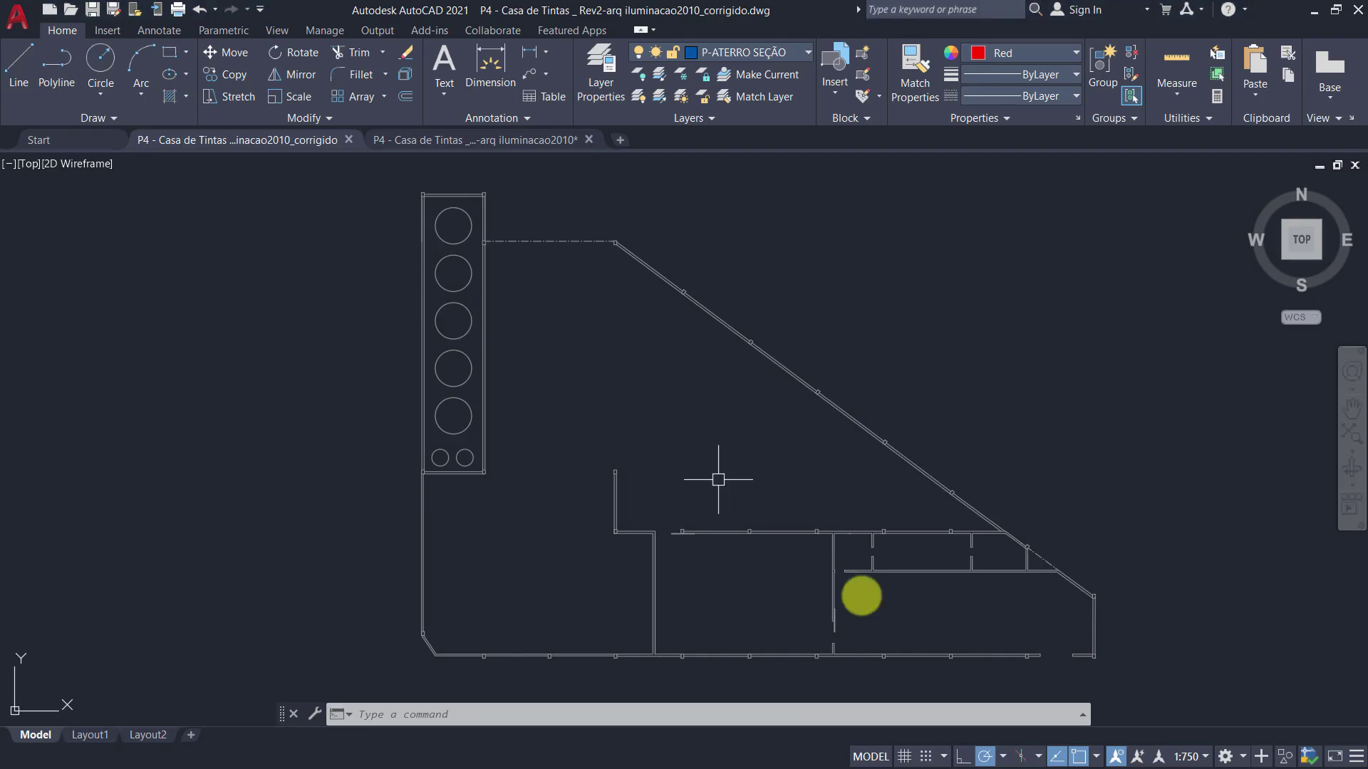
Step: Measure the wall opening with DIST, reading about 1.002, then cancel the measurement
scroll(854, 591, "up", 5)
scroll(487, 456, "up", 1)
scroll(818, 330, "up", 2)
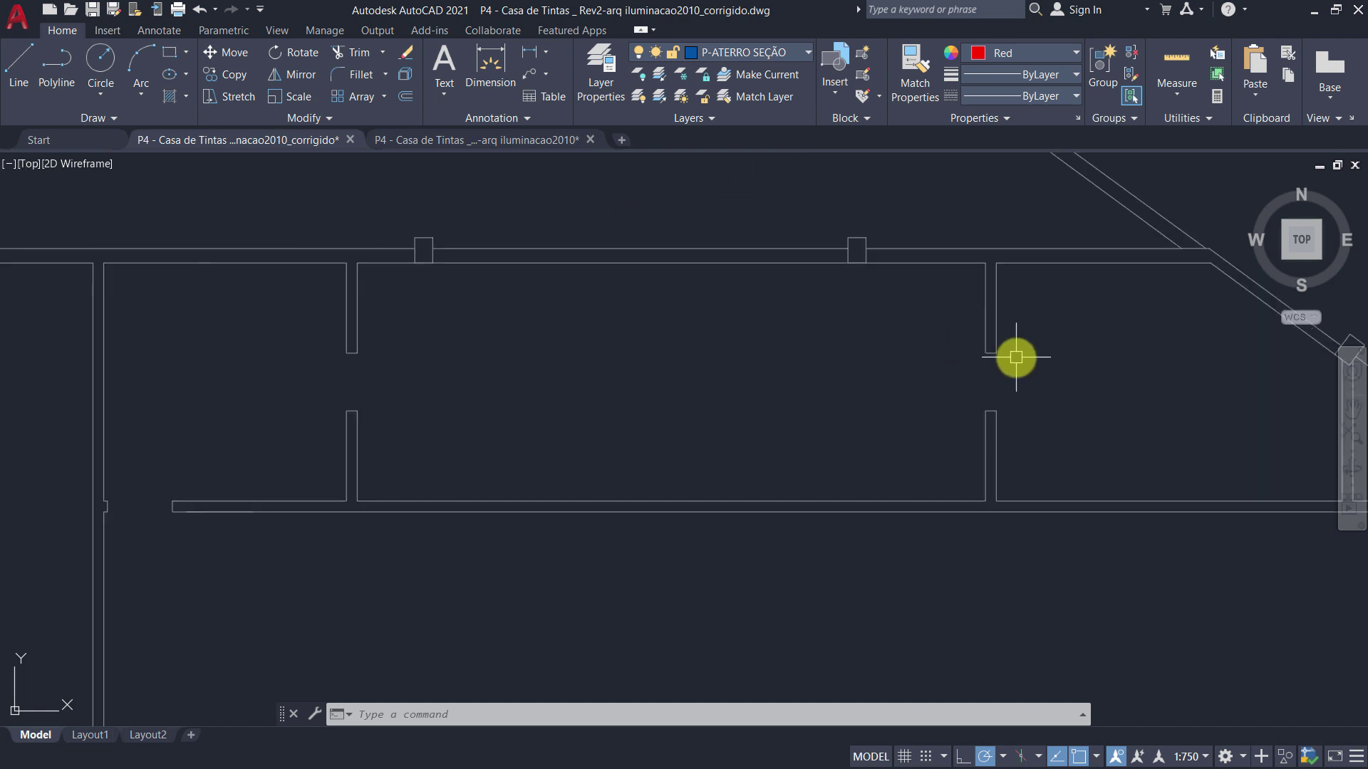
scroll(1014, 357, "up", 2)
mouse_move(959, 391)
middle_mouse_down()
mouse_move(726, 405)
mouse_move(669, 458)
middle_mouse_up()
type("d")
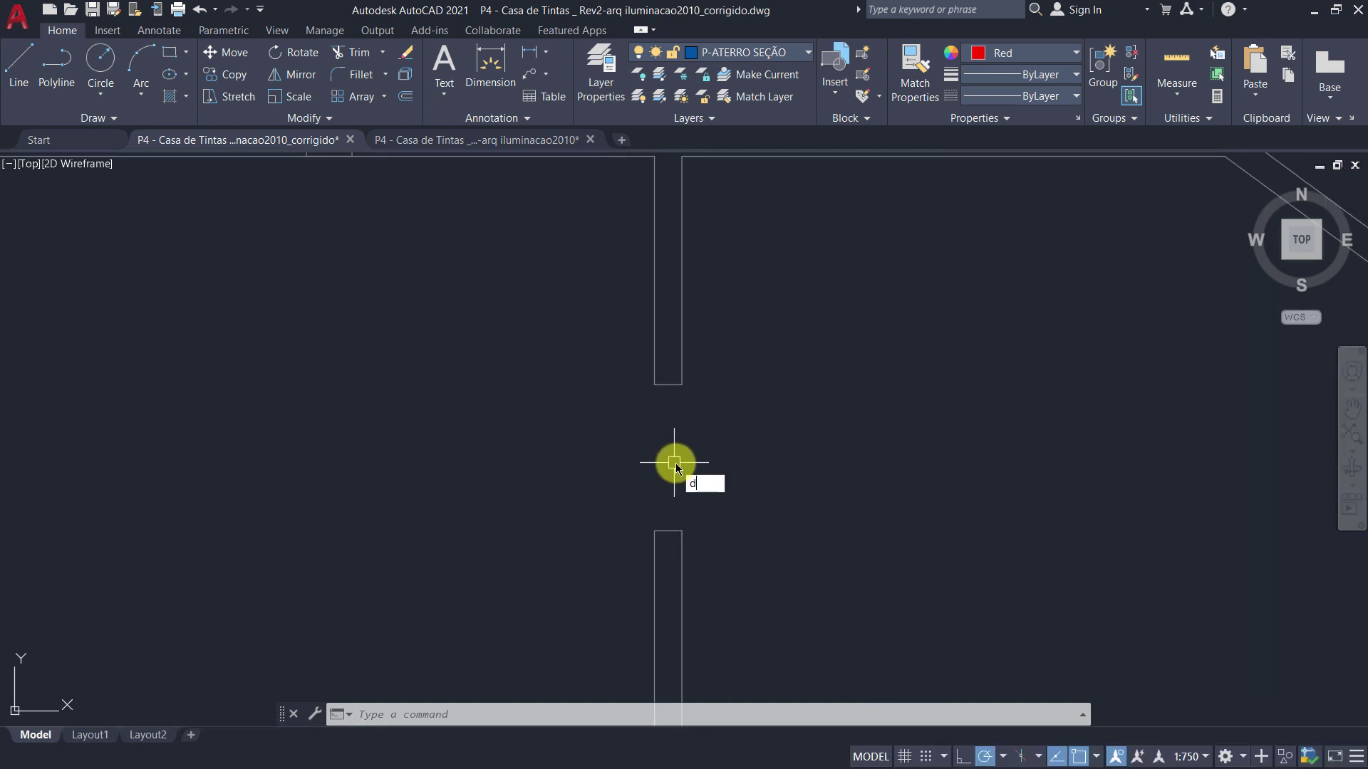
type("i")
key("Return")
left_click(669, 384)
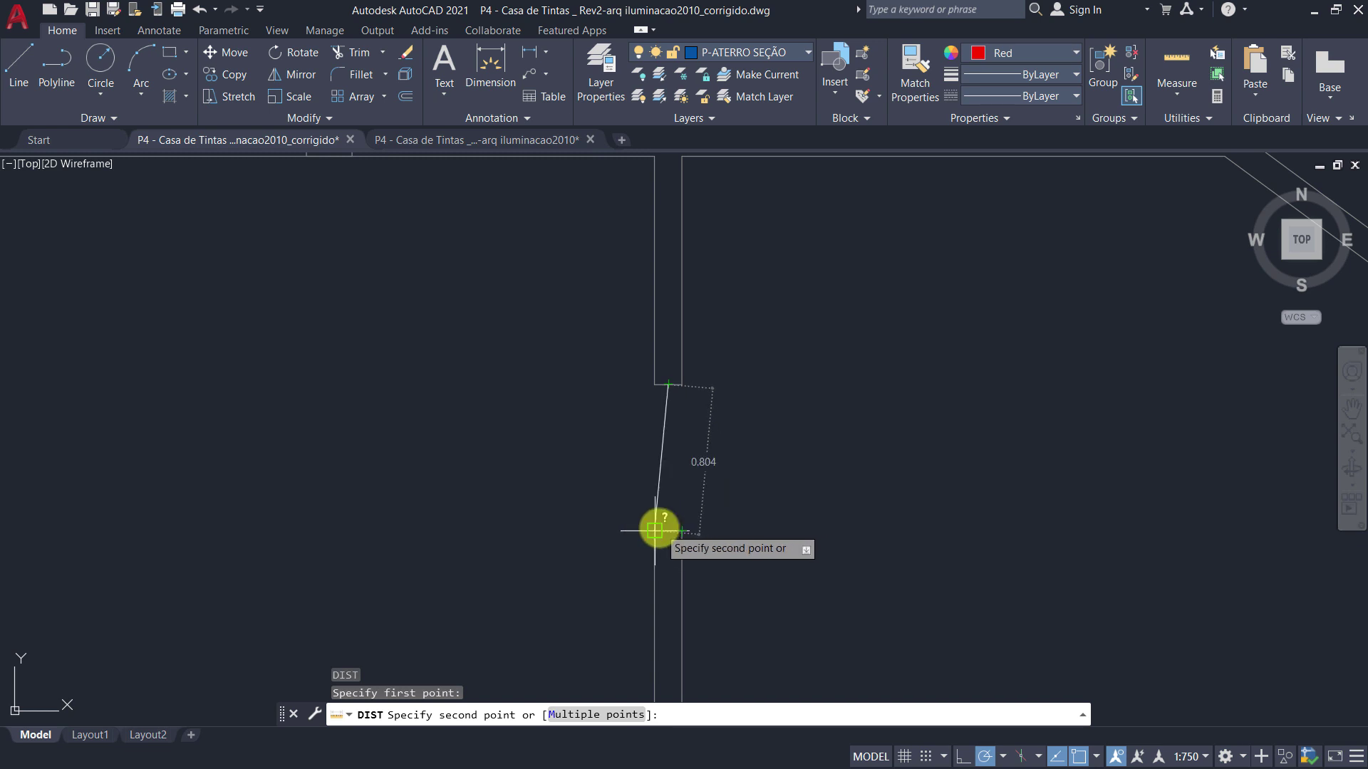
scroll(662, 531, "down", 3)
scroll(663, 525, "down", 2)
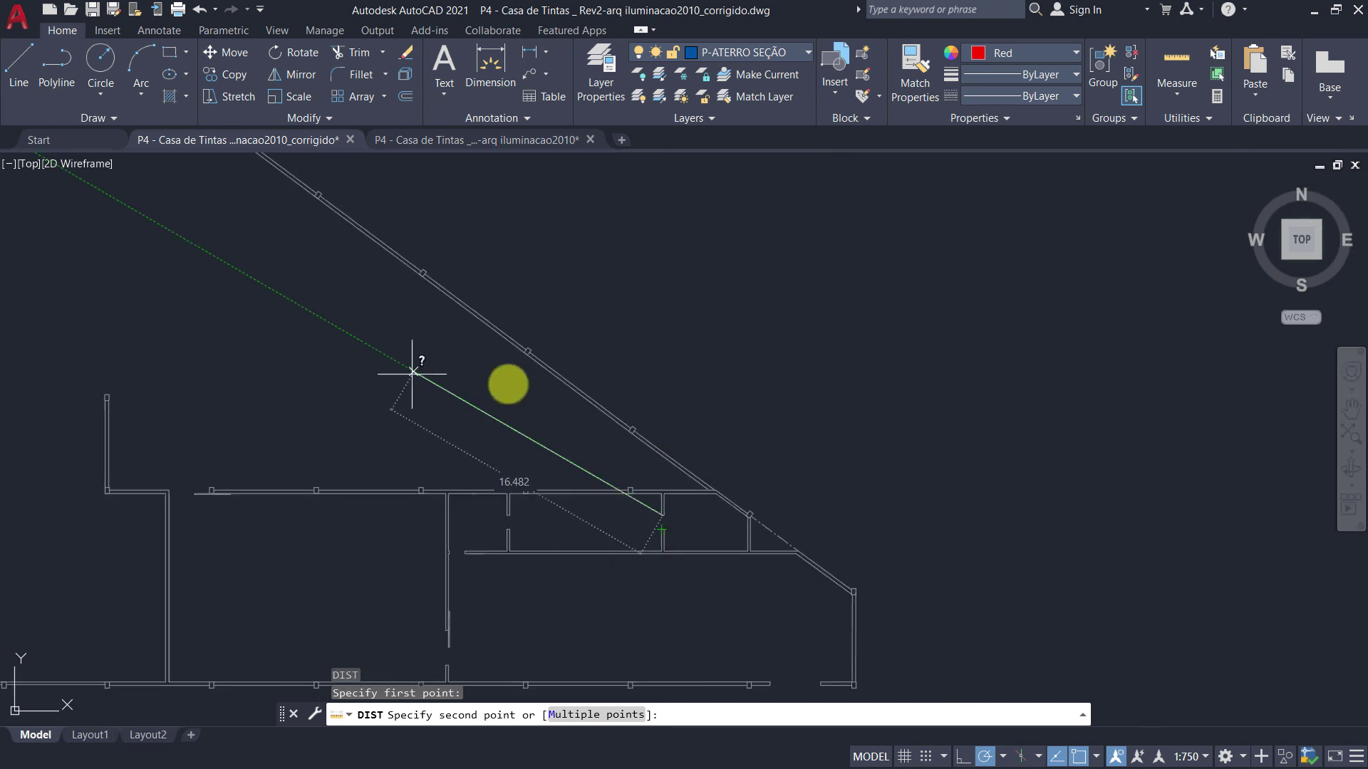
scroll(657, 579, "up", 5)
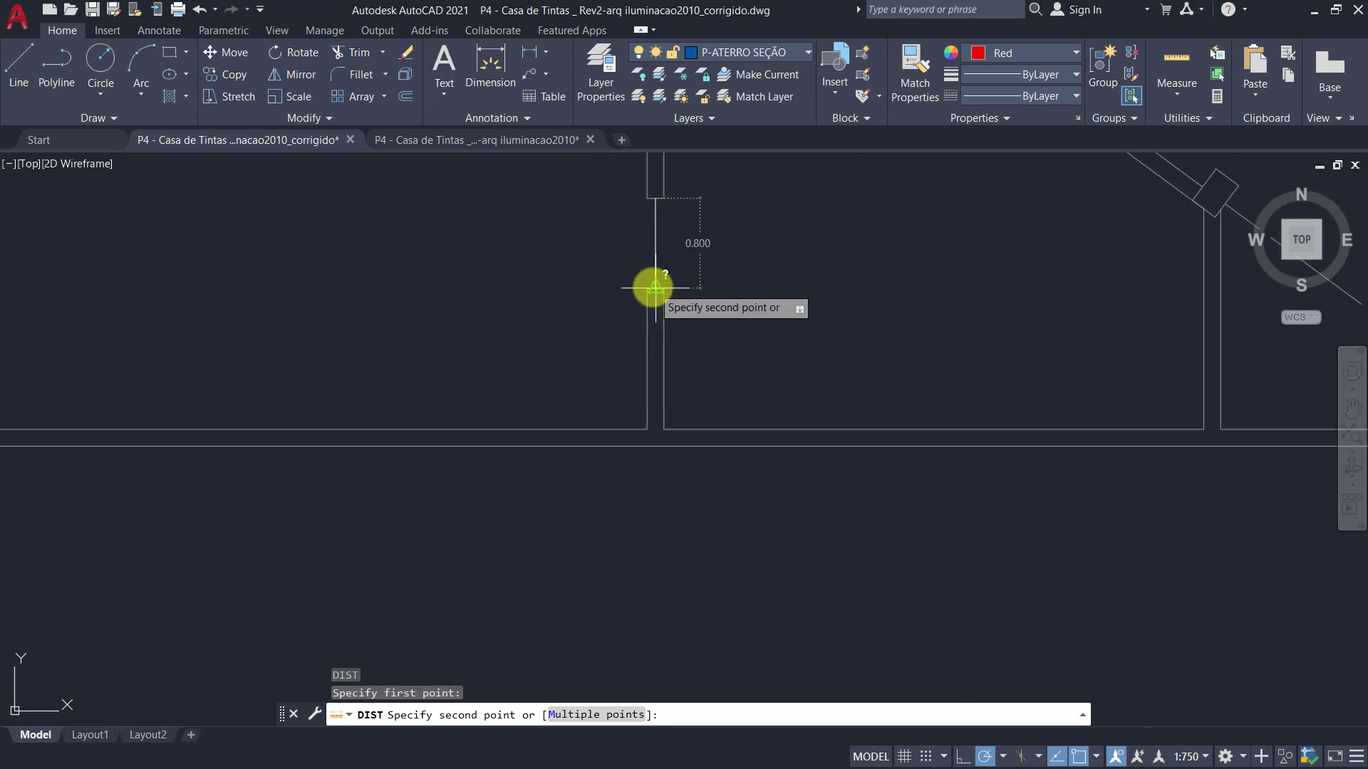
middle_click_drag(651, 275, 679, 388)
scroll(679, 389, "up", 2)
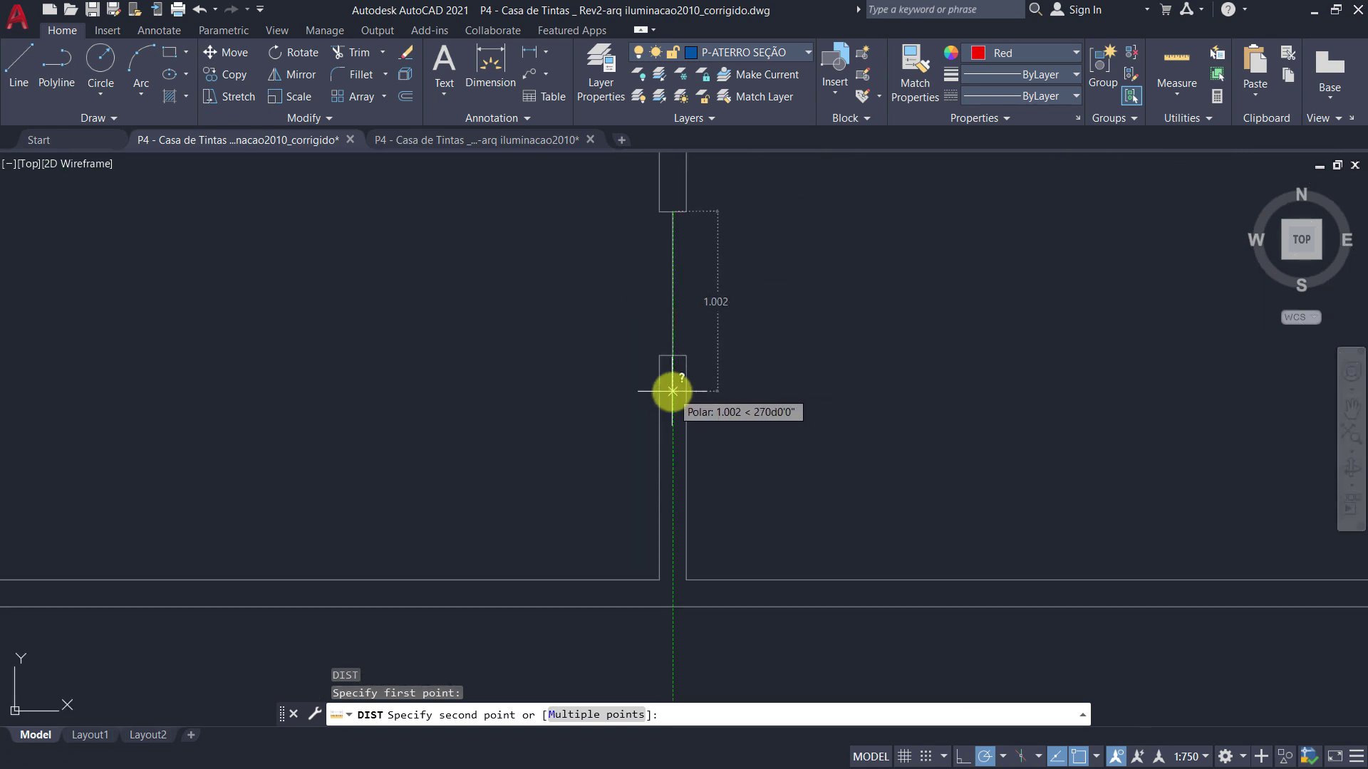
key("Escape")
Step: Draw a 1 m test line beside the wall opening
middle_click_drag(800, 382, 821, 452)
type("l")
key("Return")
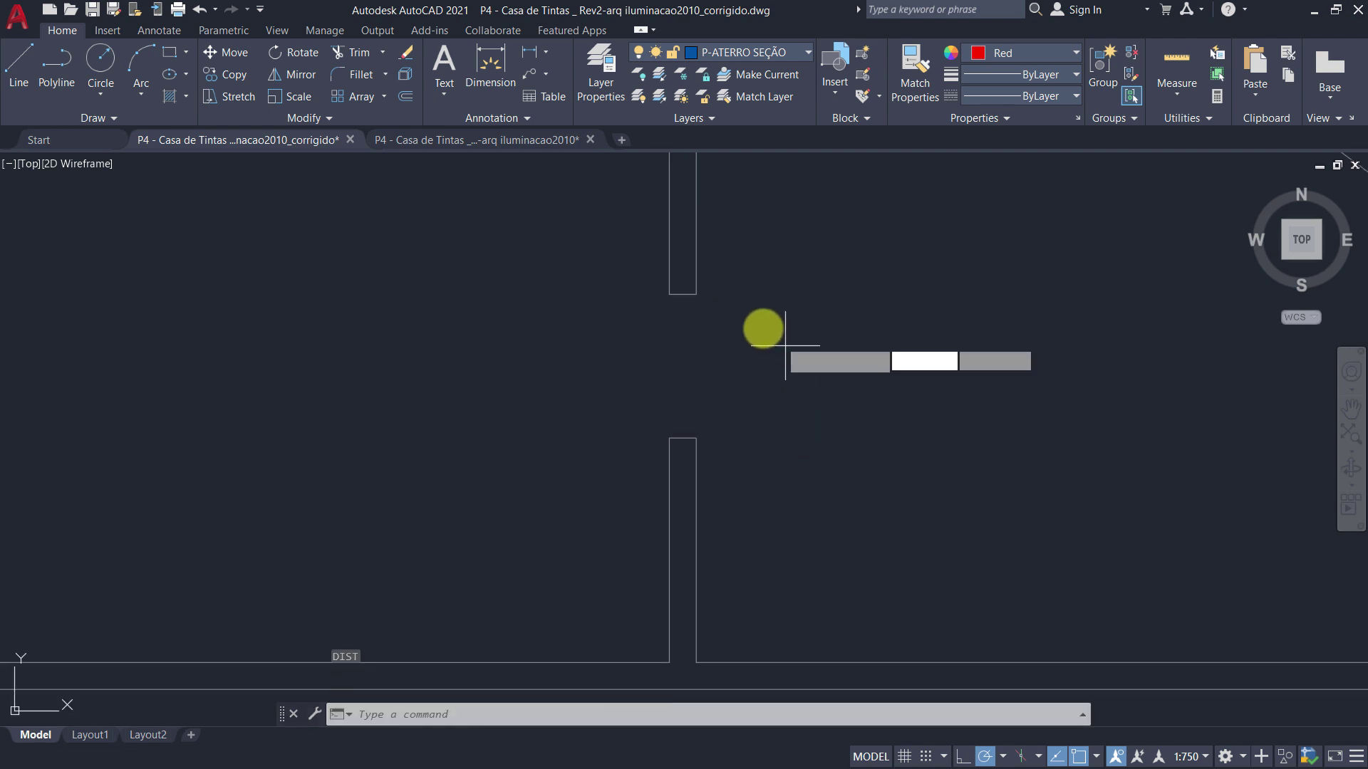
left_click(765, 293)
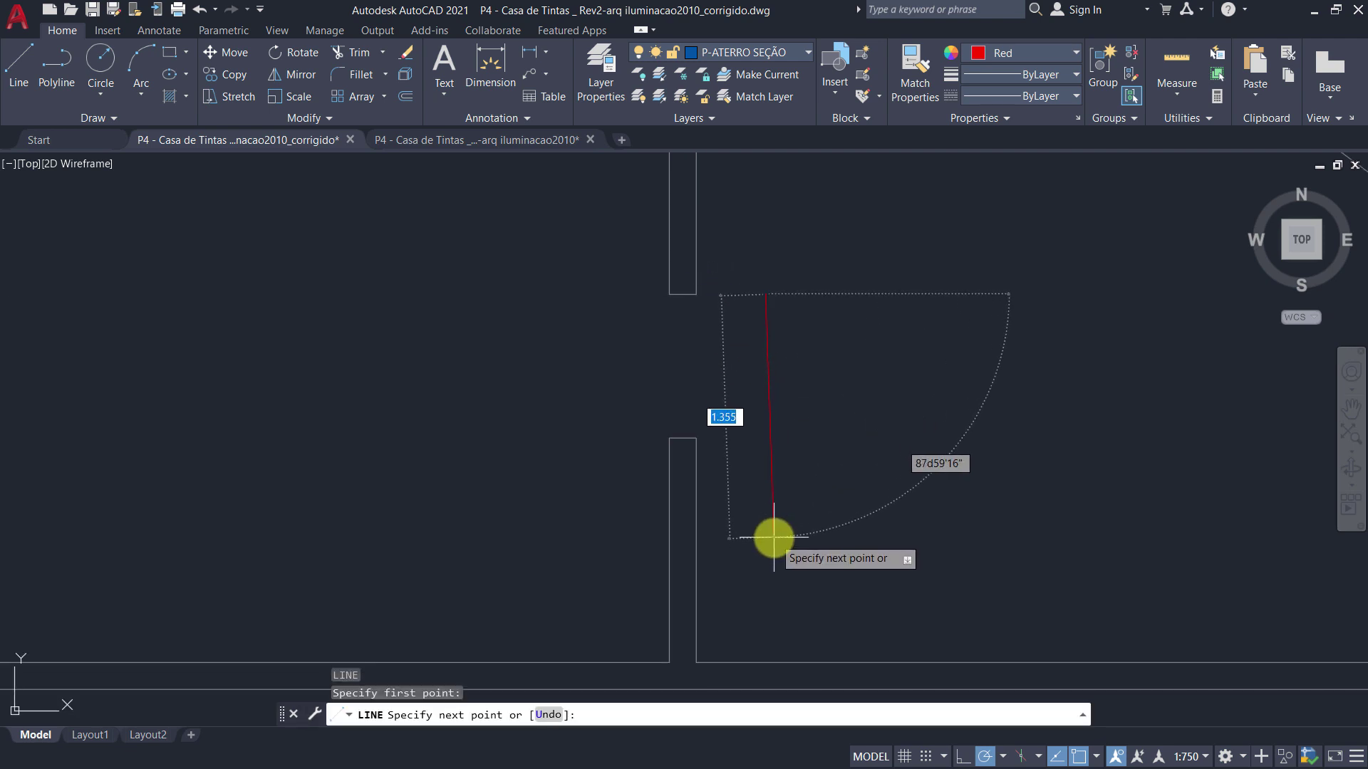
type("1")
key("Return")
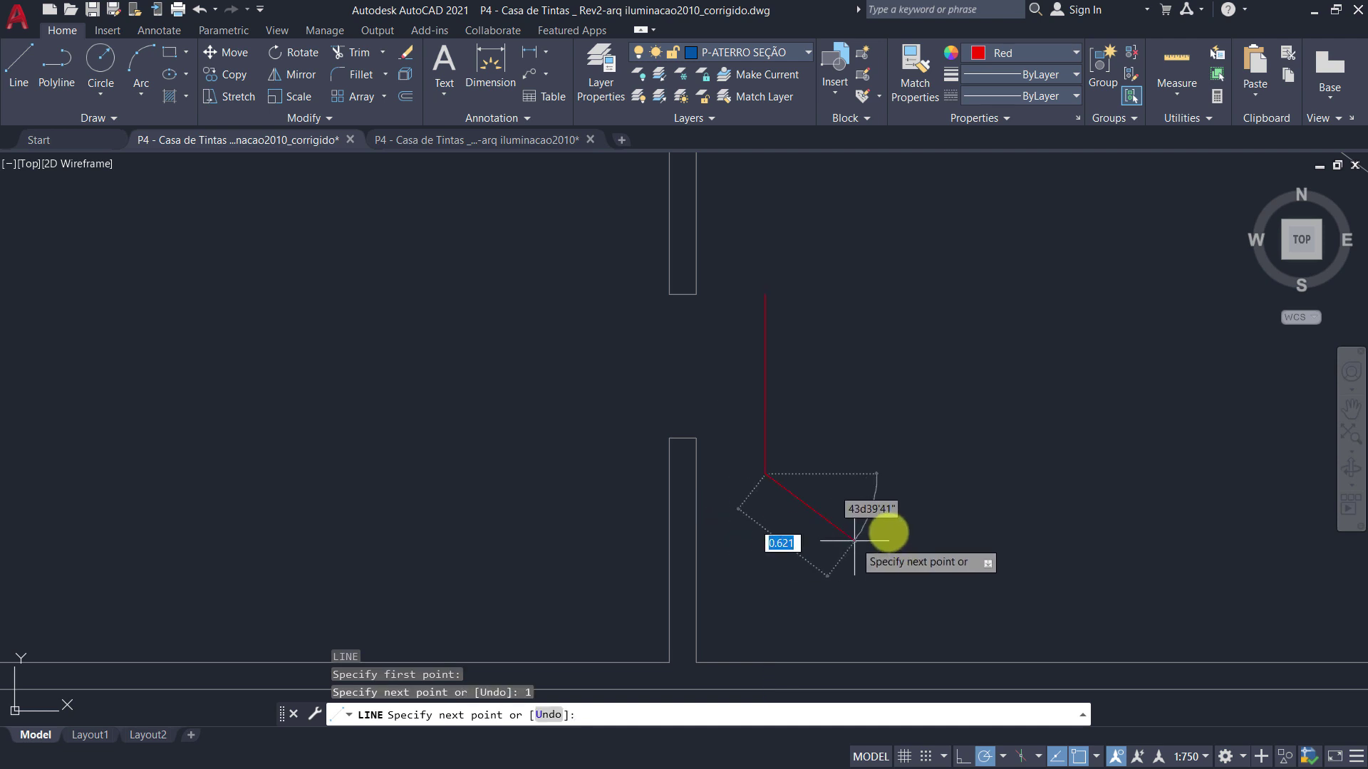
key("Return")
Step: Select the red 1 m test line and delete it
left_click(802, 342)
left_click(752, 376)
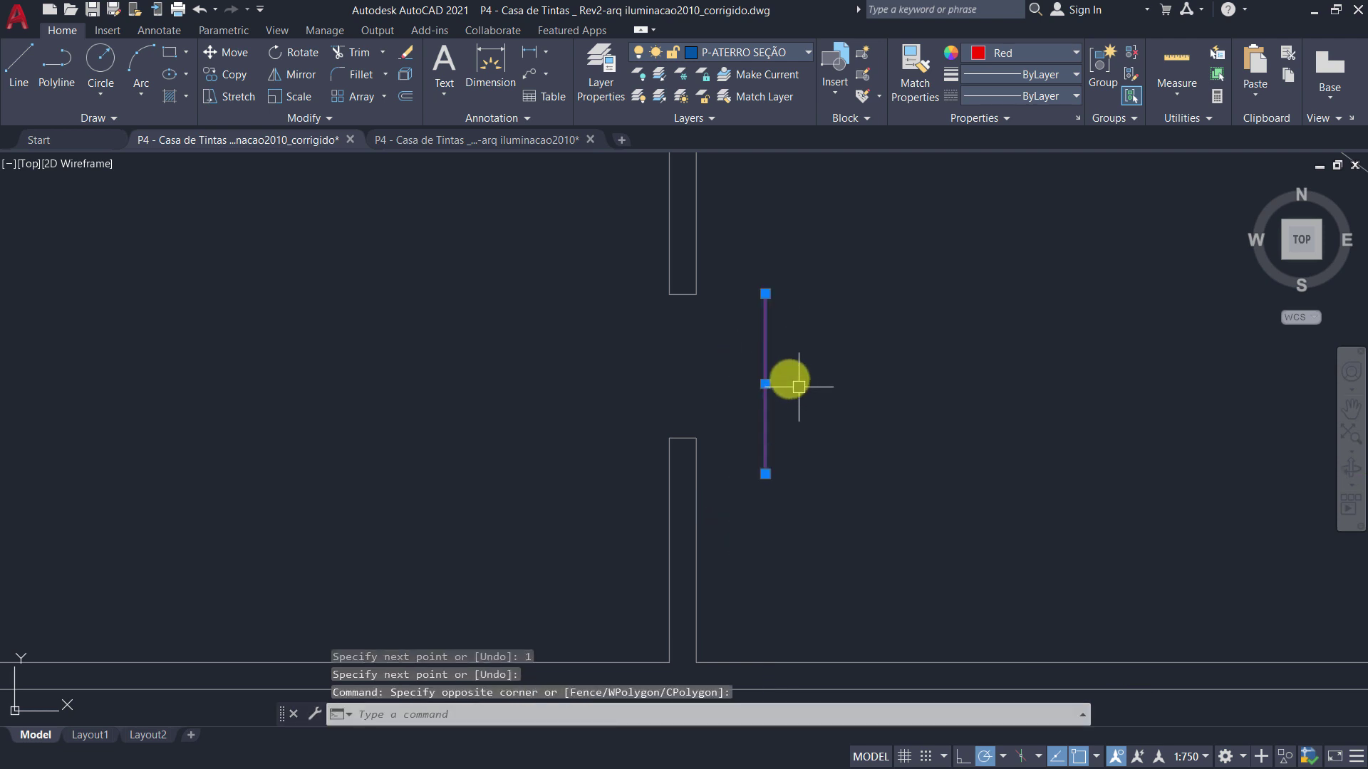
key("Escape")
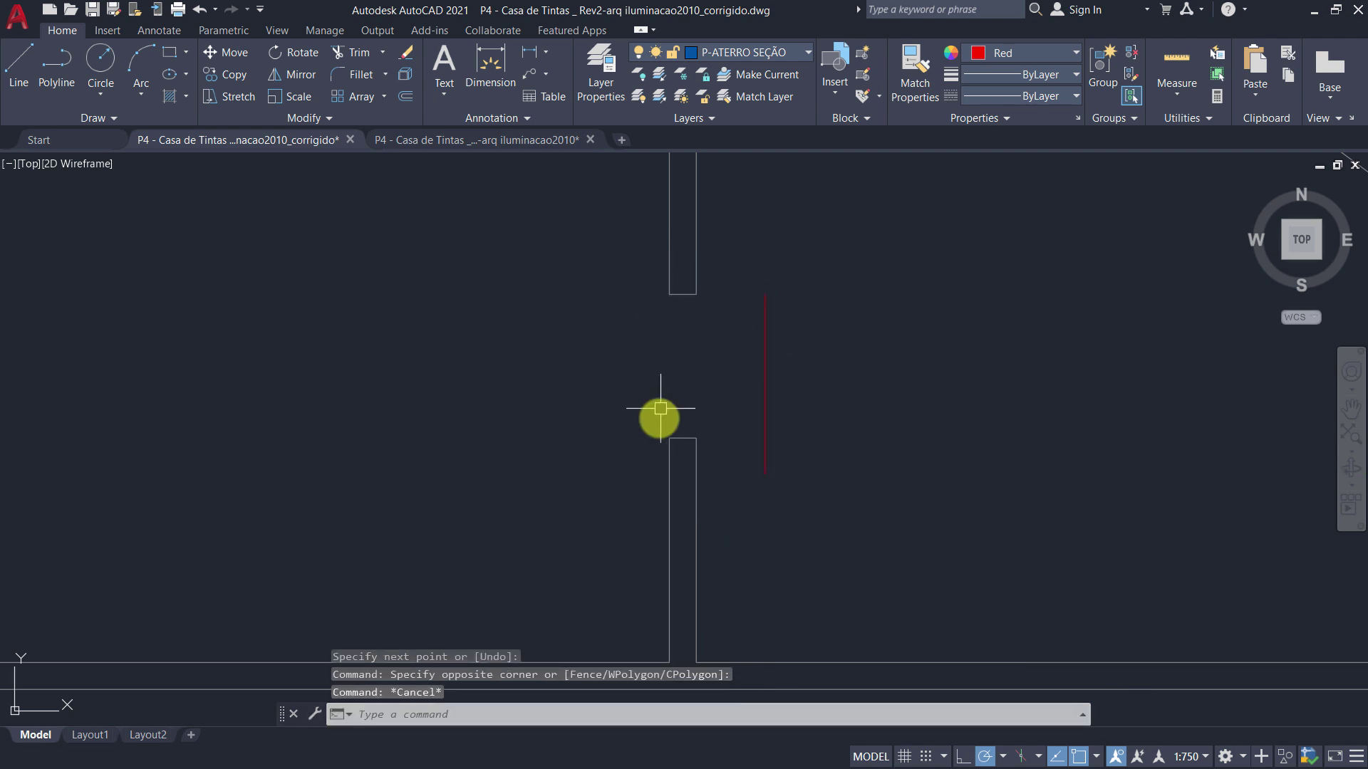
left_click(812, 342)
left_click(749, 363)
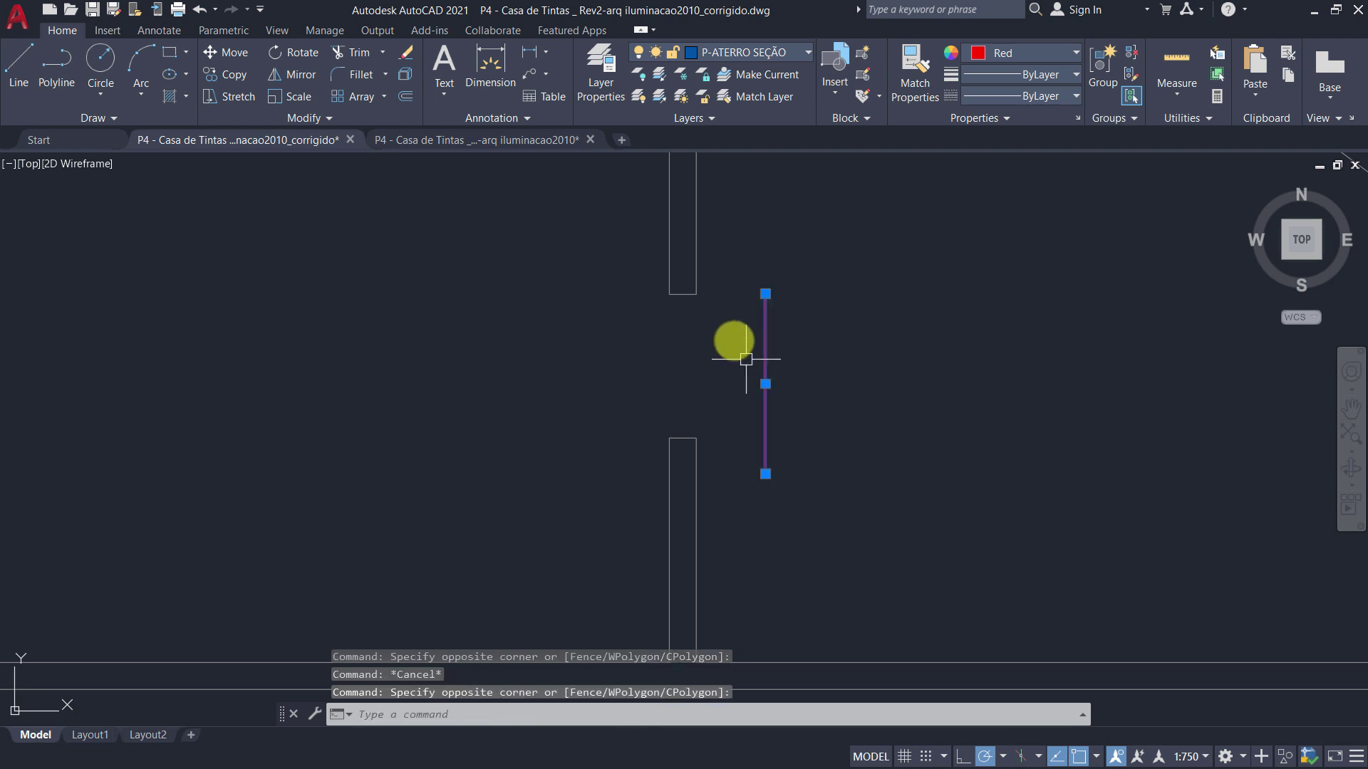
key("Delete")
Step: Back in DIALux, set the plan units to Metros, finish the setup, and frame the building
key("alt+Tab")
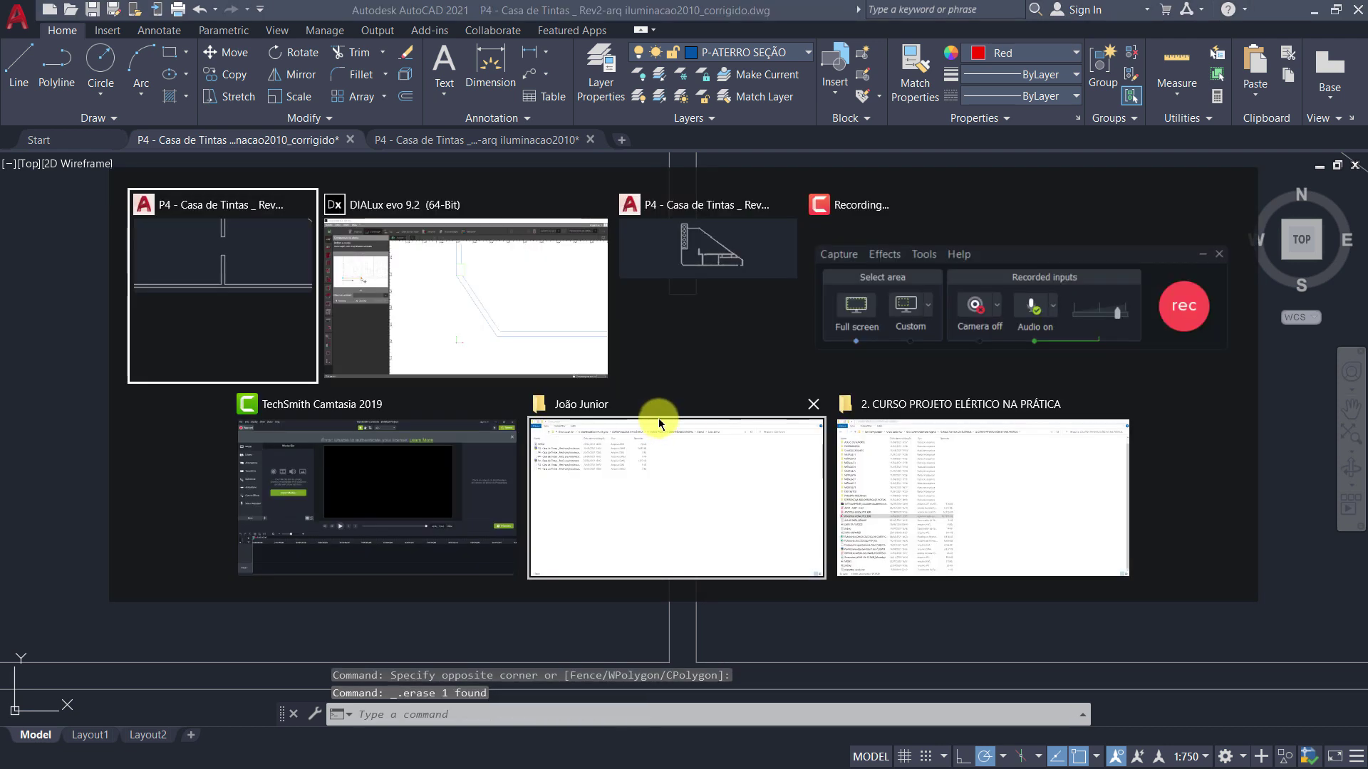
left_click(288, 367)
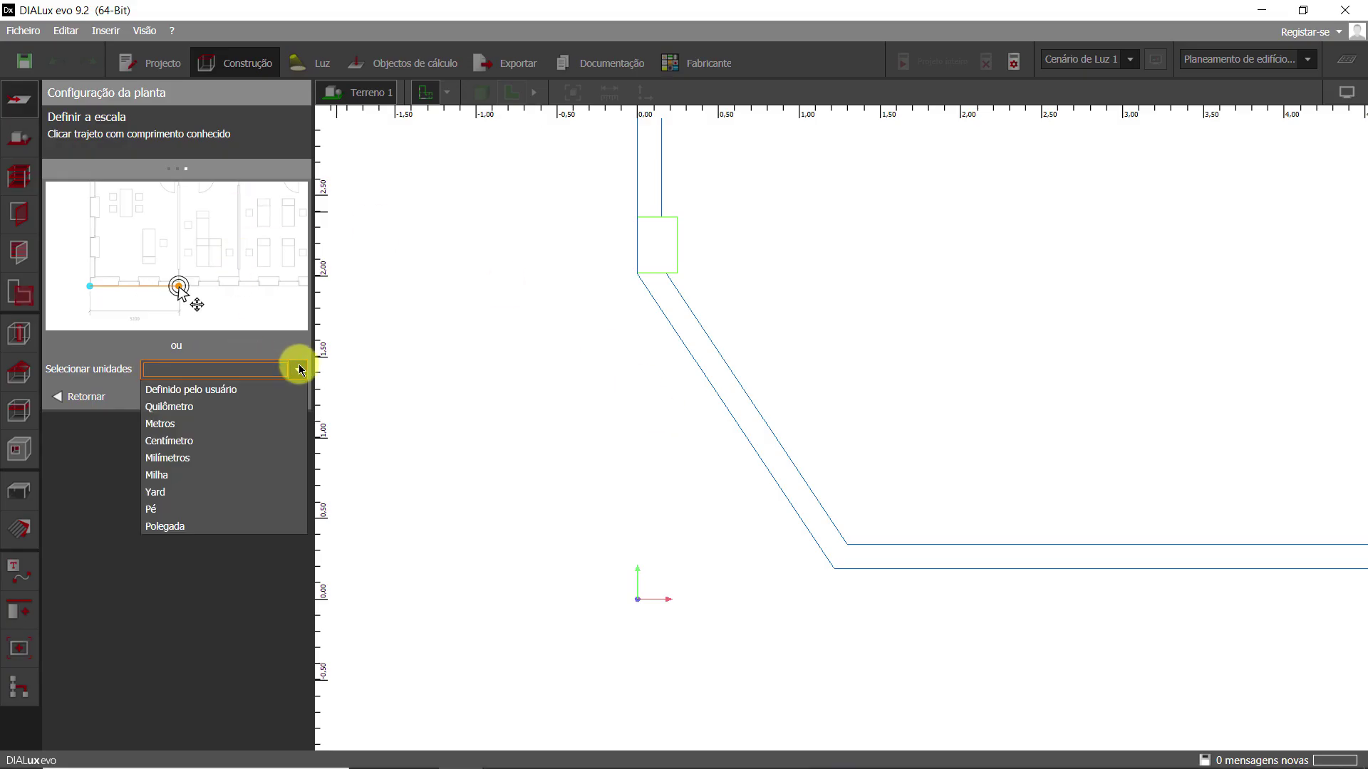
left_click(168, 424)
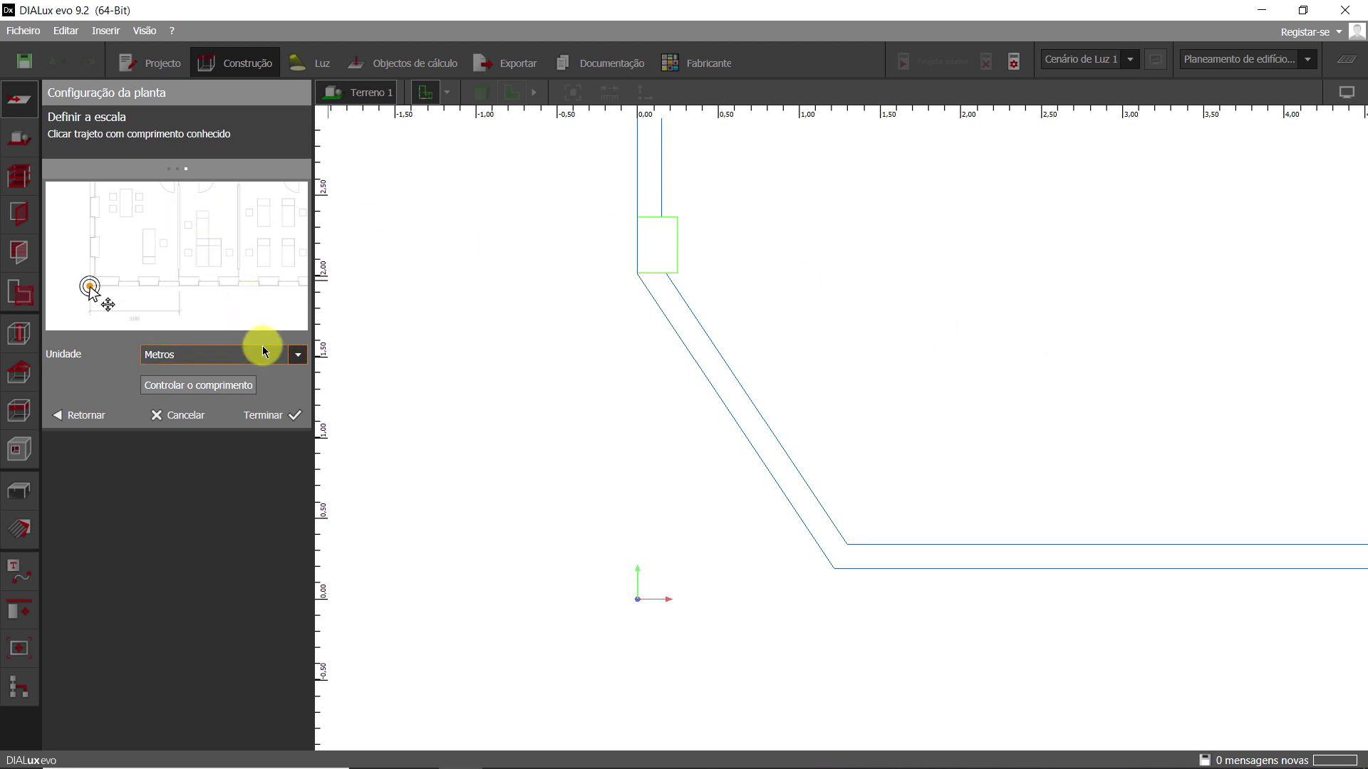
left_click(282, 417)
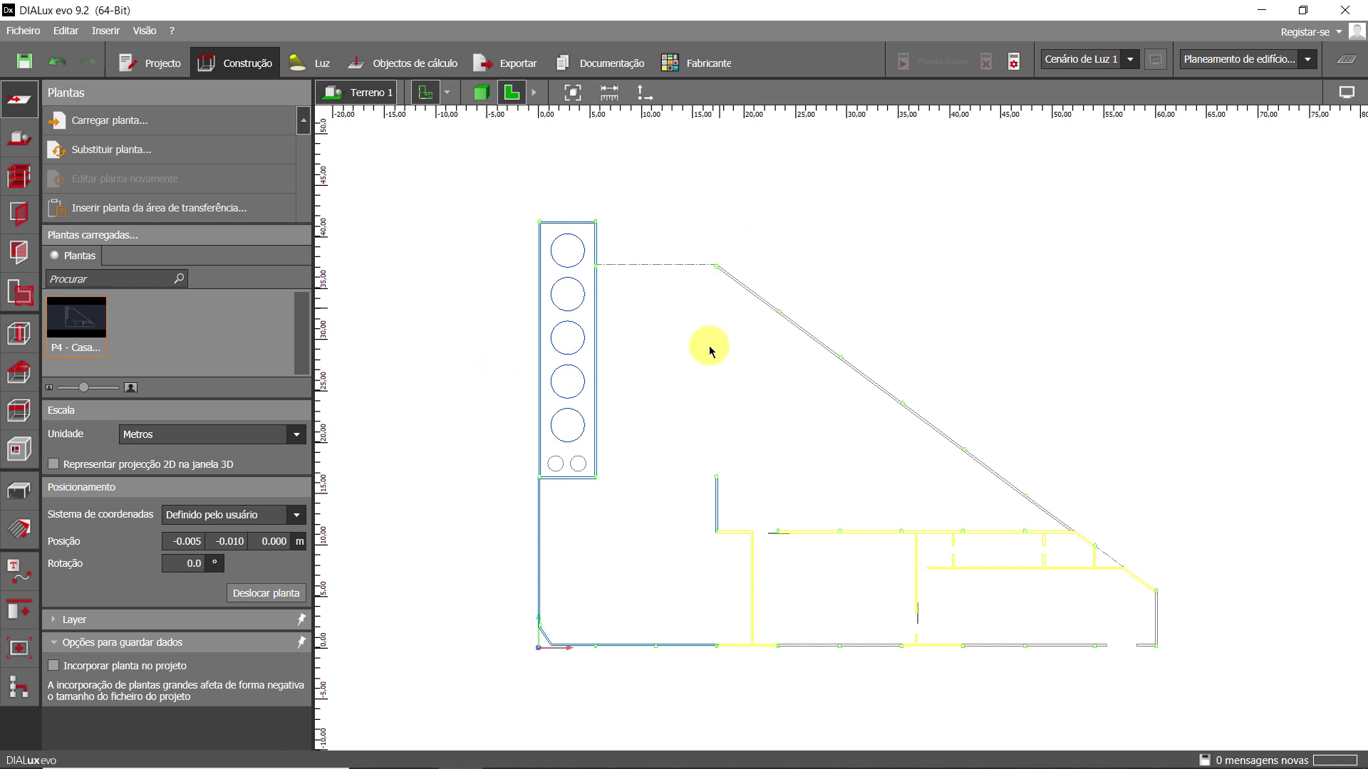
scroll(695, 382, "up", 1)
middle_click_drag(695, 382, 642, 371)
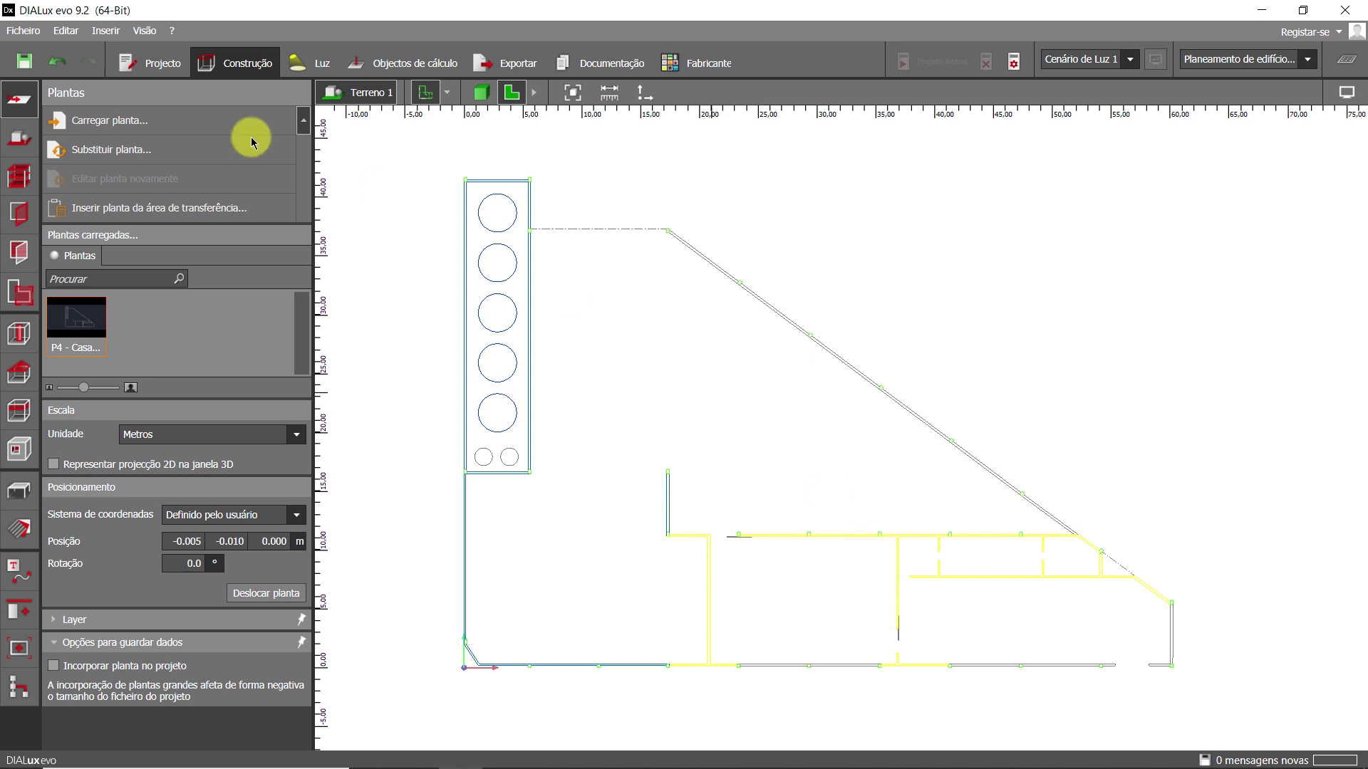
Step: Create a new project via Ficheiro > Novo Projecto, answering Não to saving, then return to AutoCAD
left_click(23, 31)
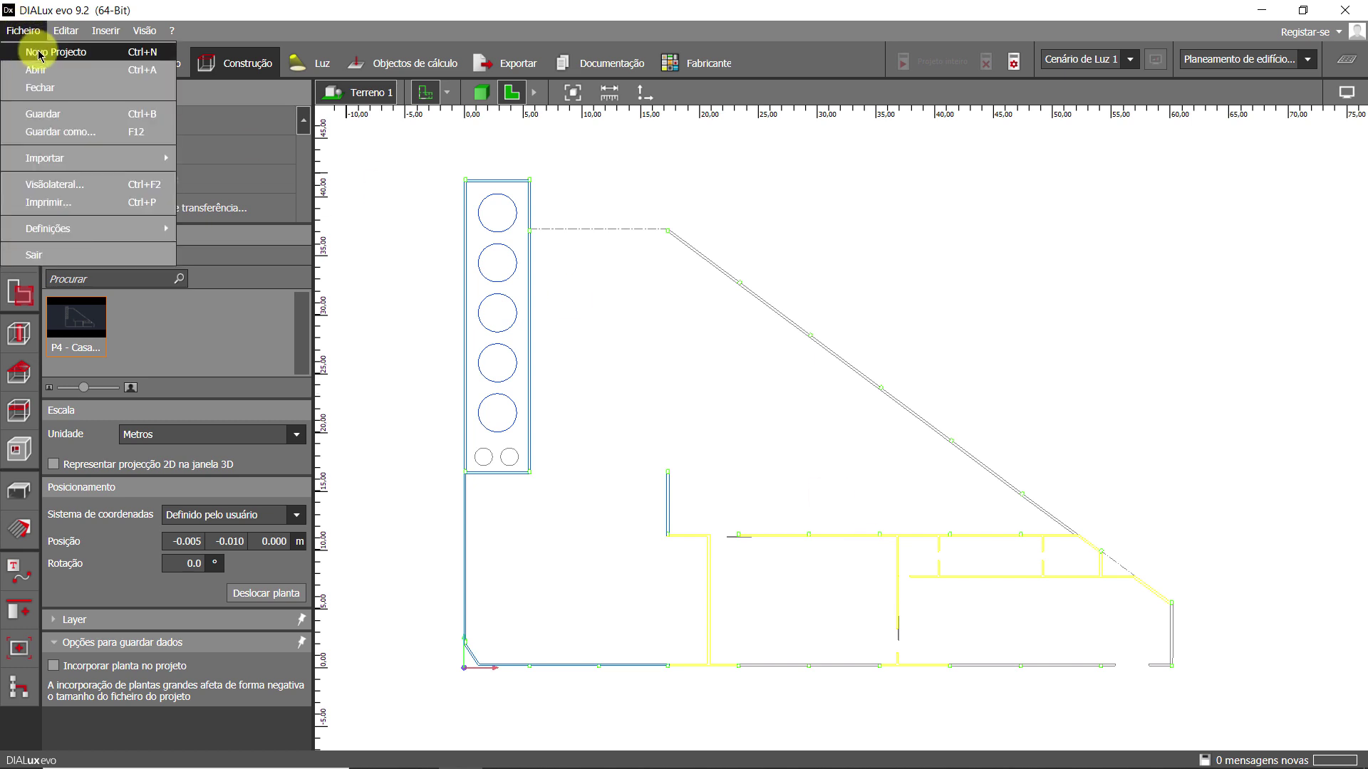
left_click(39, 50)
left_click(691, 426)
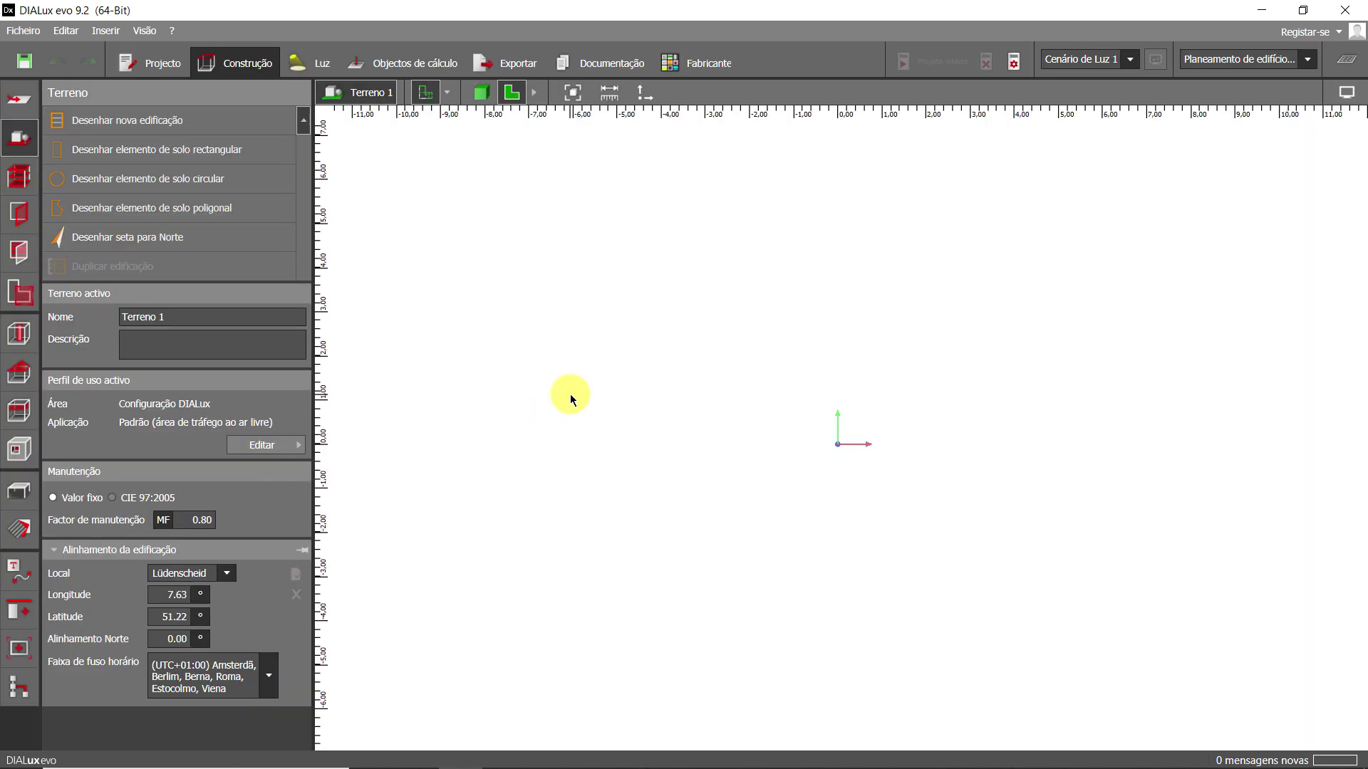
key("alt+Tab")
key("alt+Tab")
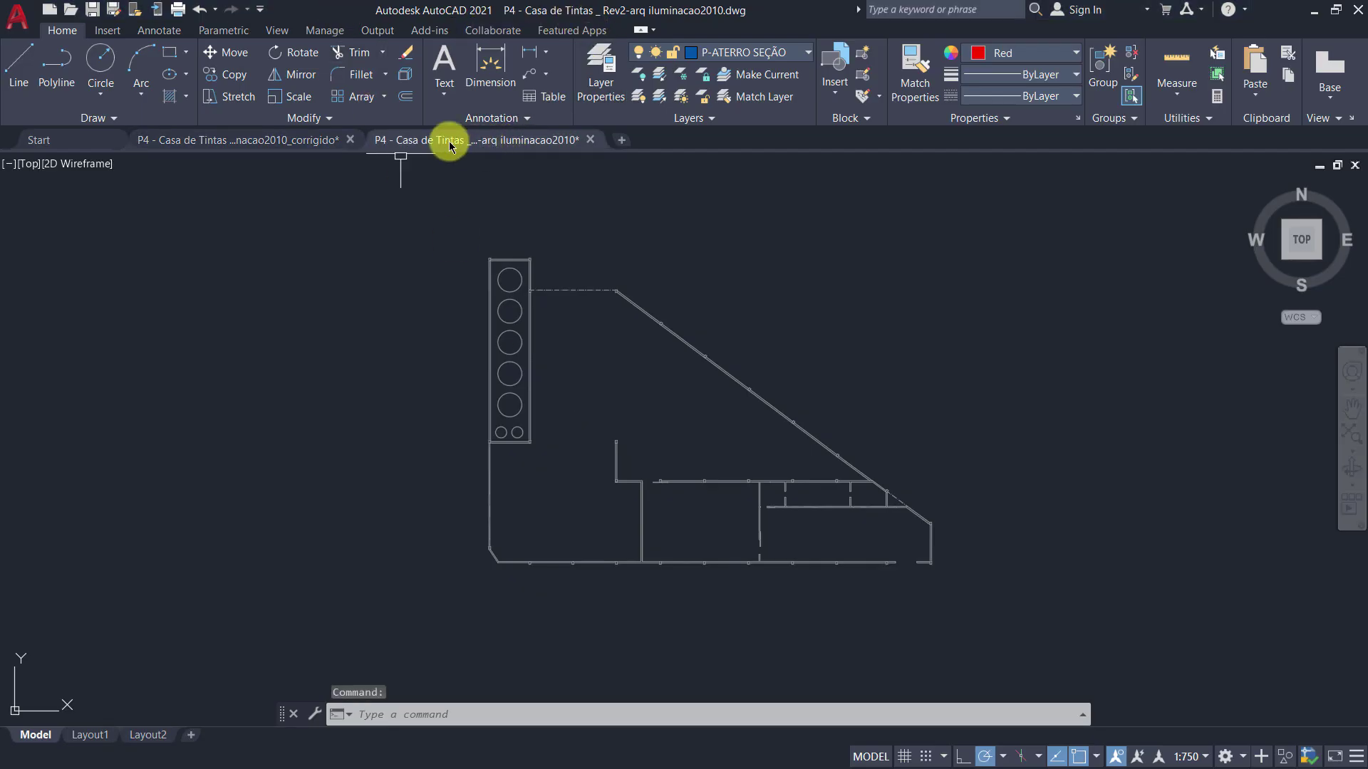
Step: Close both the uncorrected and corrected floor plan drawings without saving changes
left_click(590, 141)
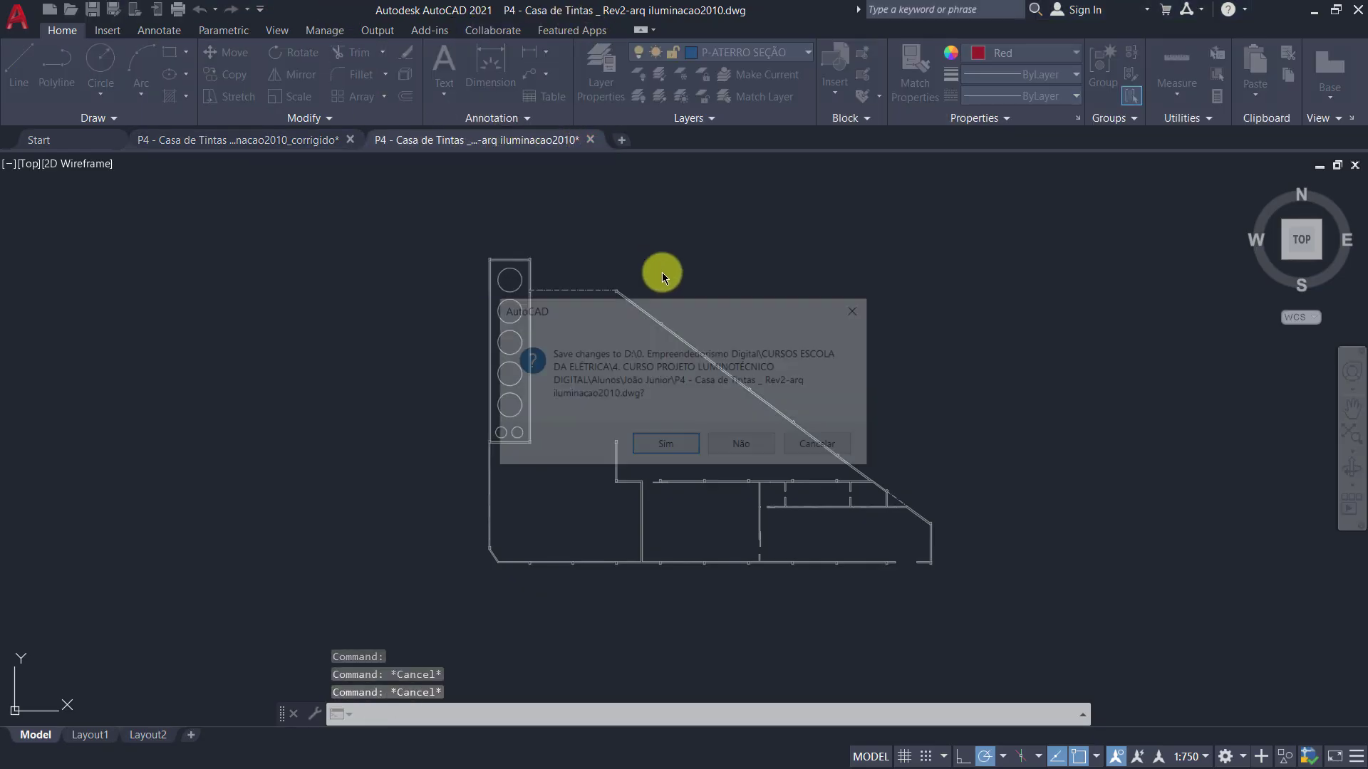
left_click(745, 447)
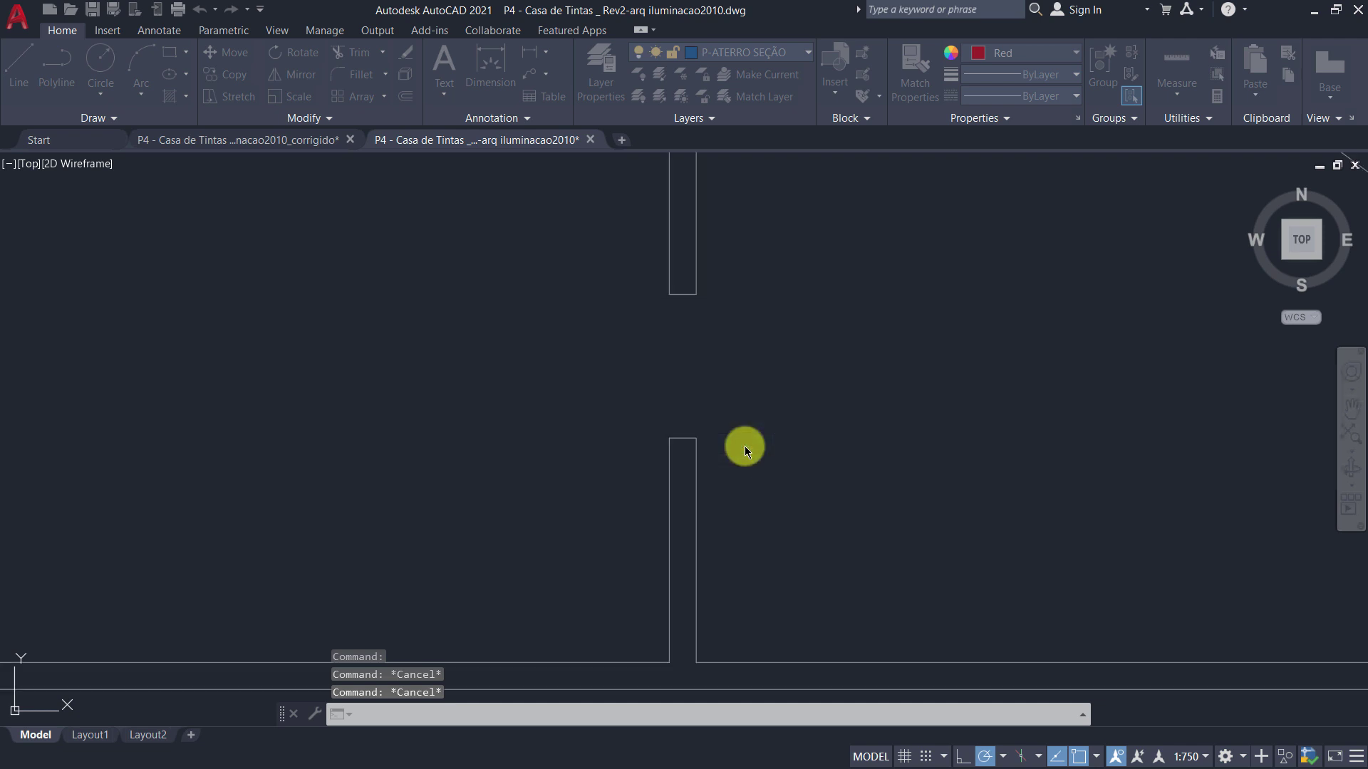
left_click(348, 139)
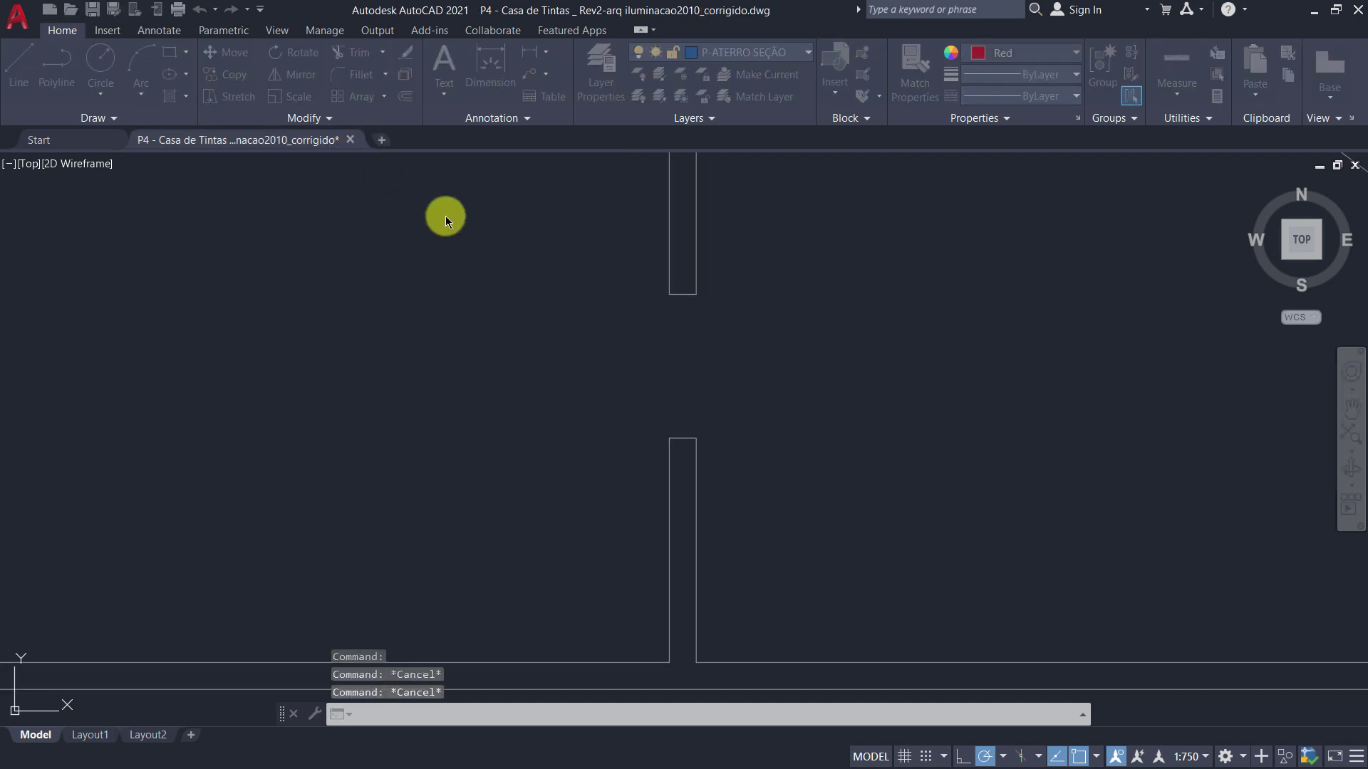
left_click(734, 453)
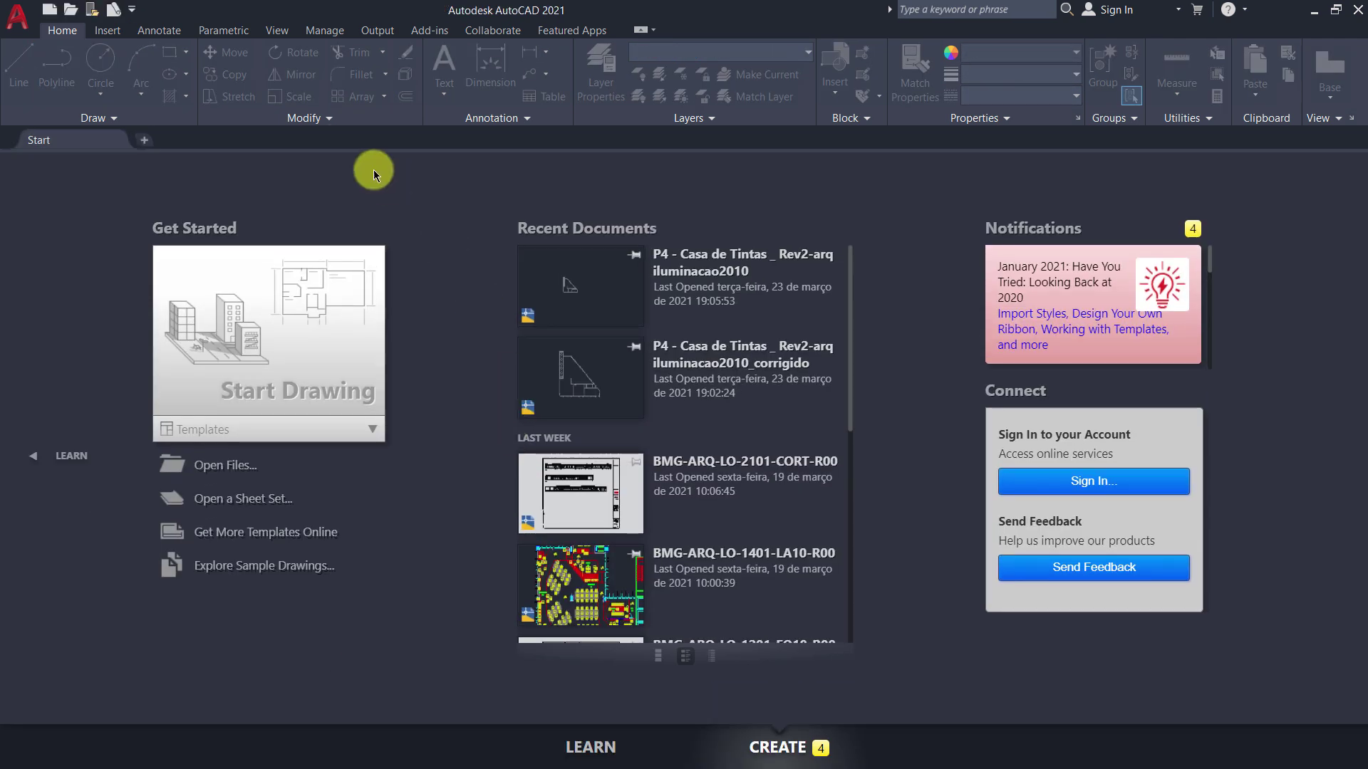
Step: Open the Rev2-arq iluminacao2010 drawing, dismiss Proxy Information, and zoom to extents
left_click(72, 15)
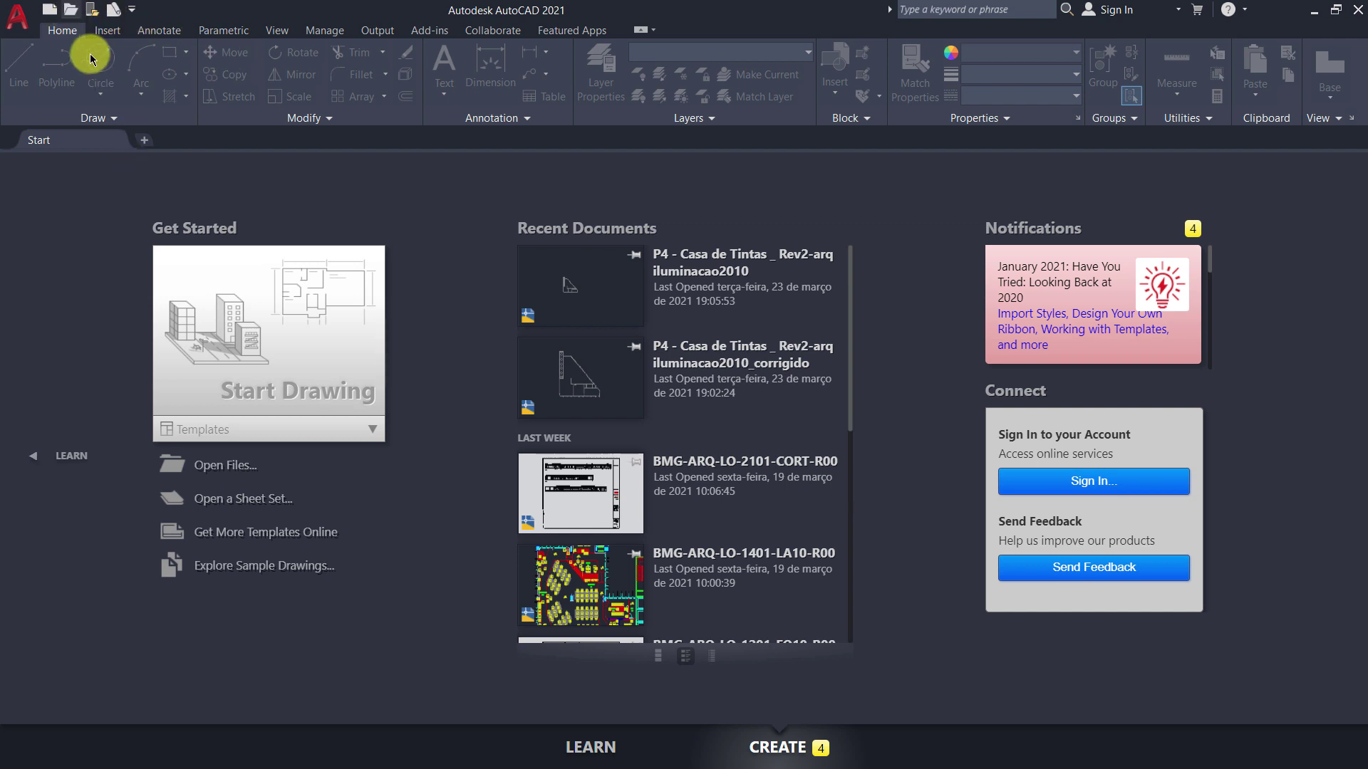
left_click(666, 229)
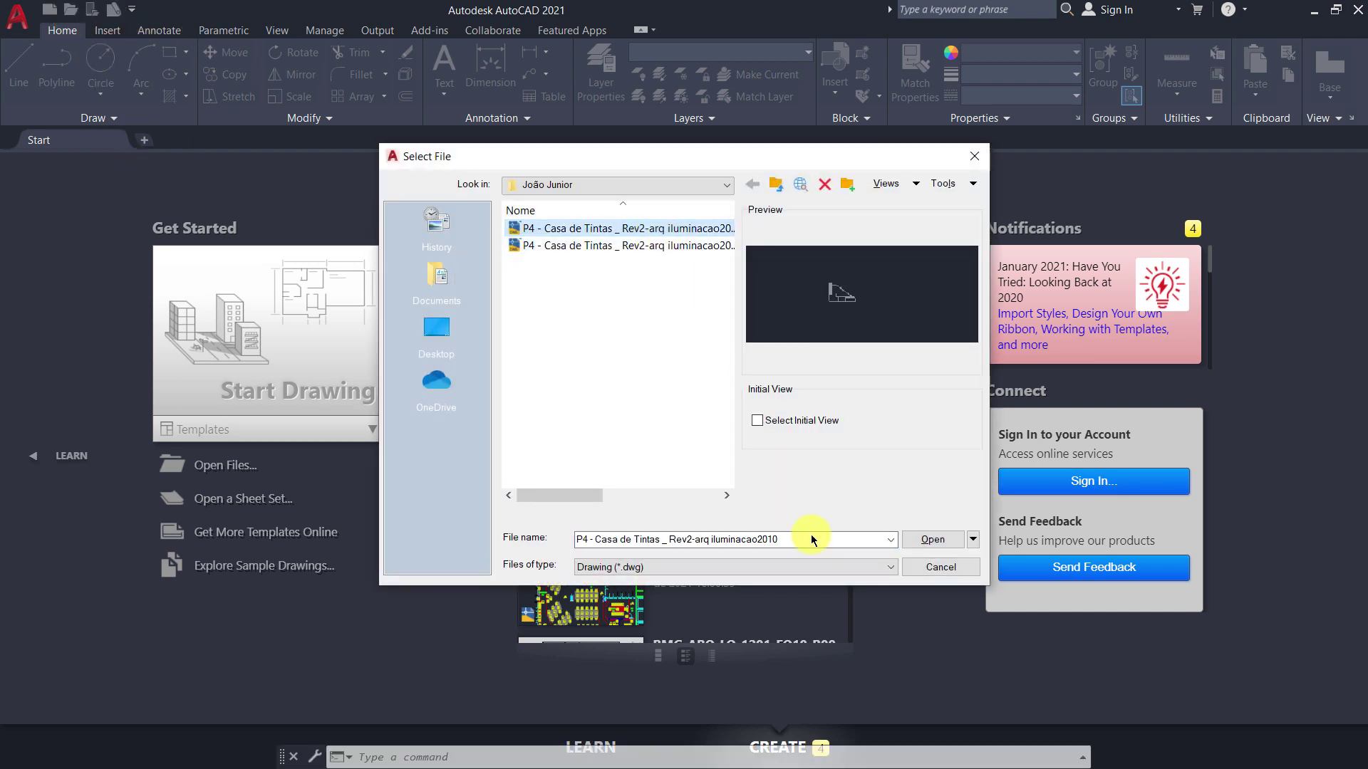
left_click(942, 540)
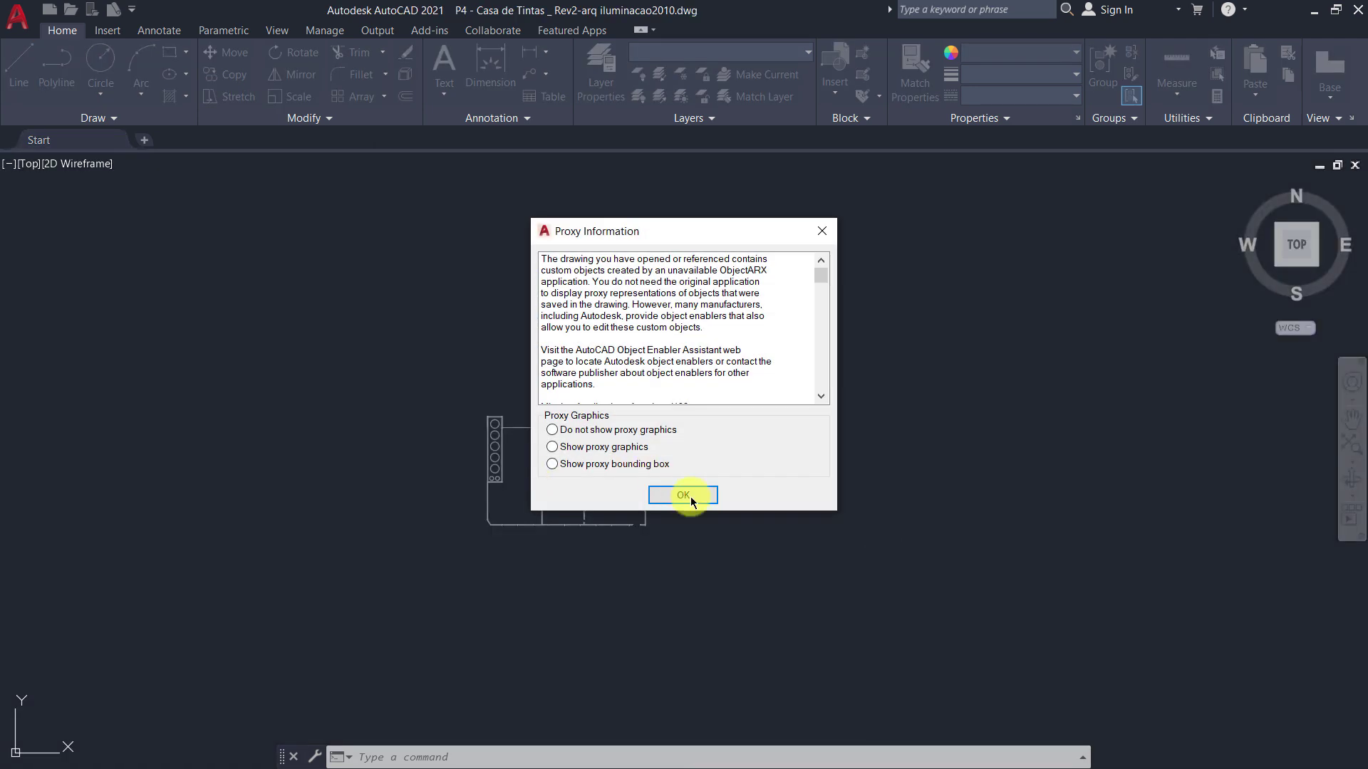
left_click(702, 498)
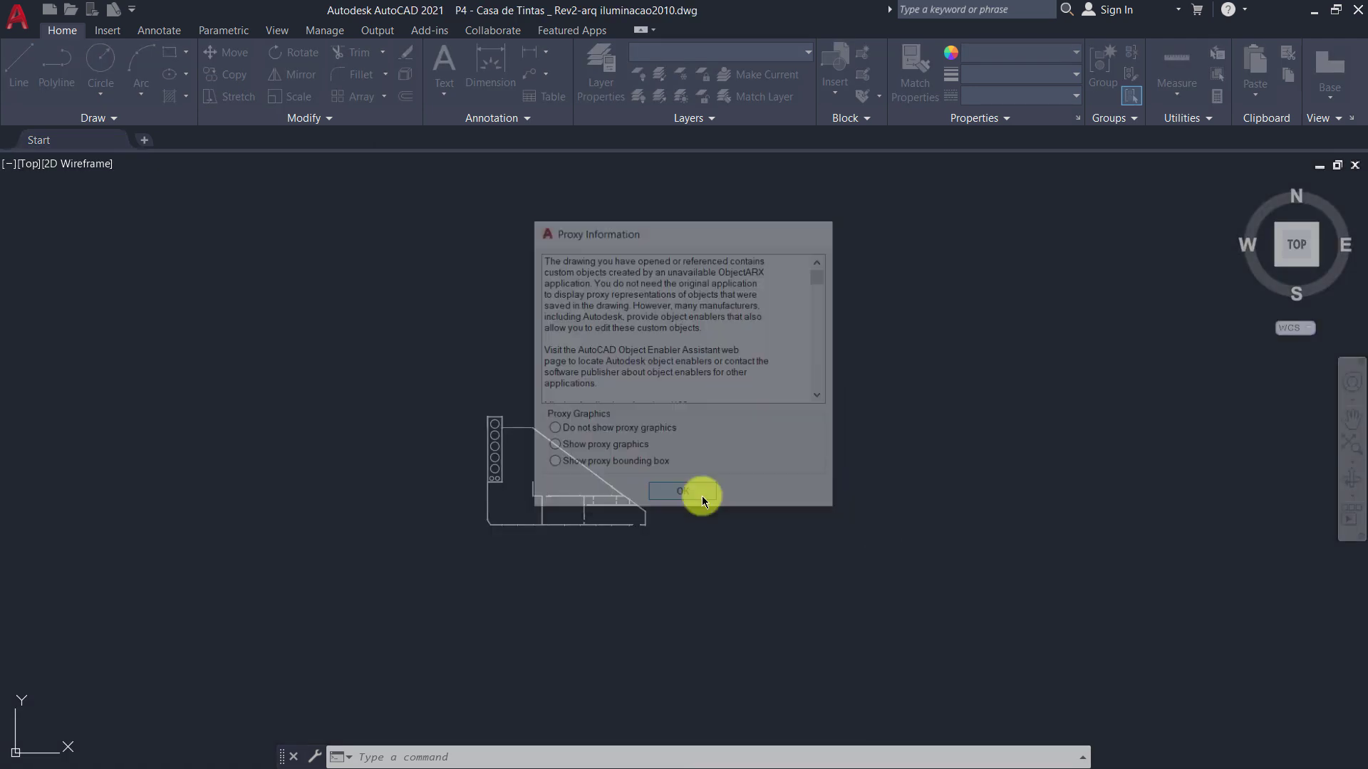
scroll(517, 420, "down", 5)
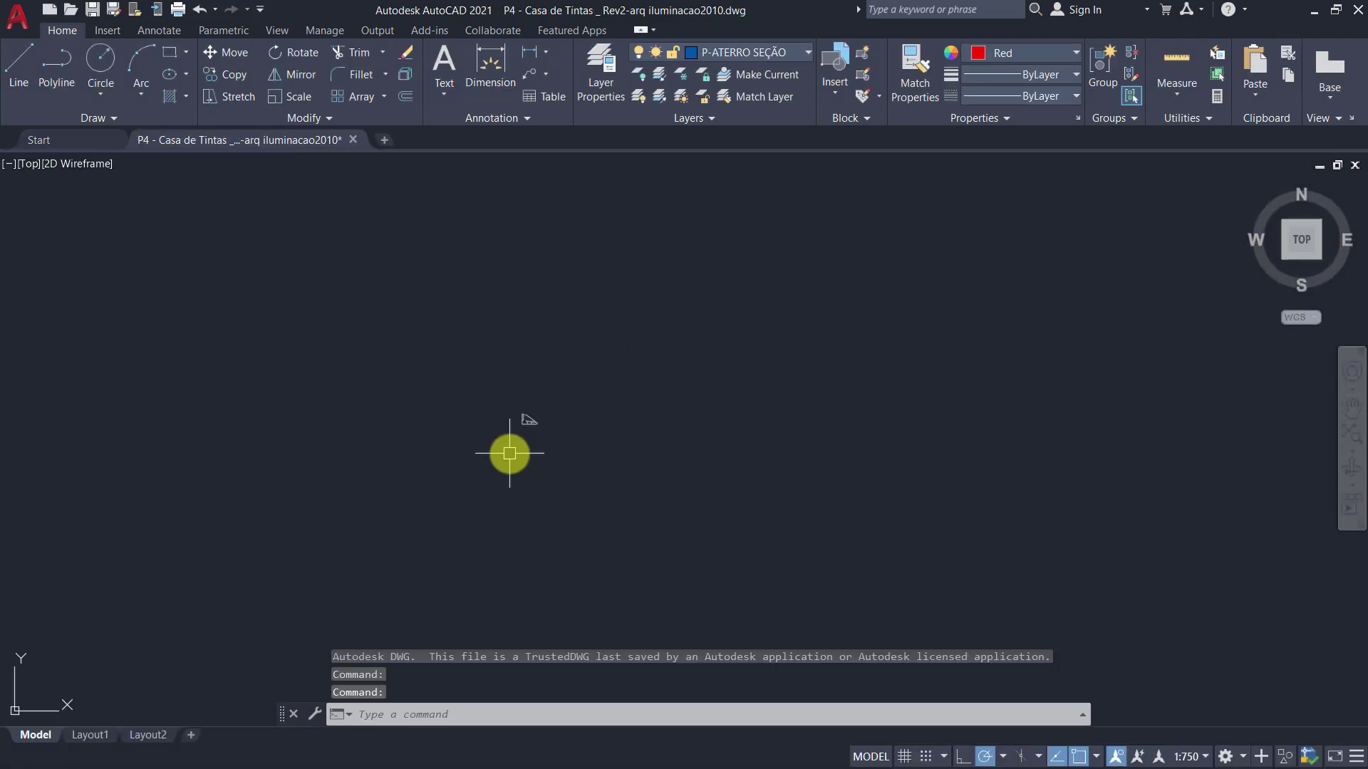
middle_click(536, 419)
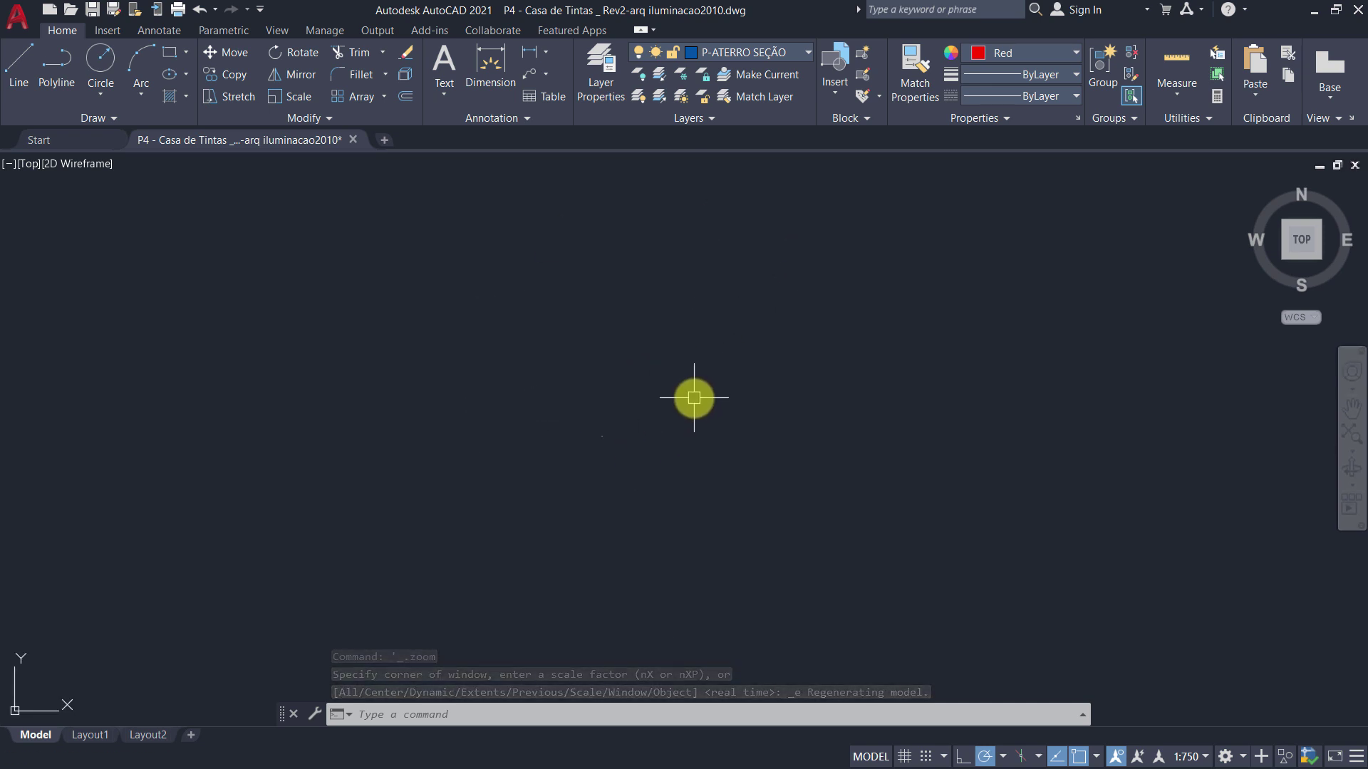
key("alt+Tab")
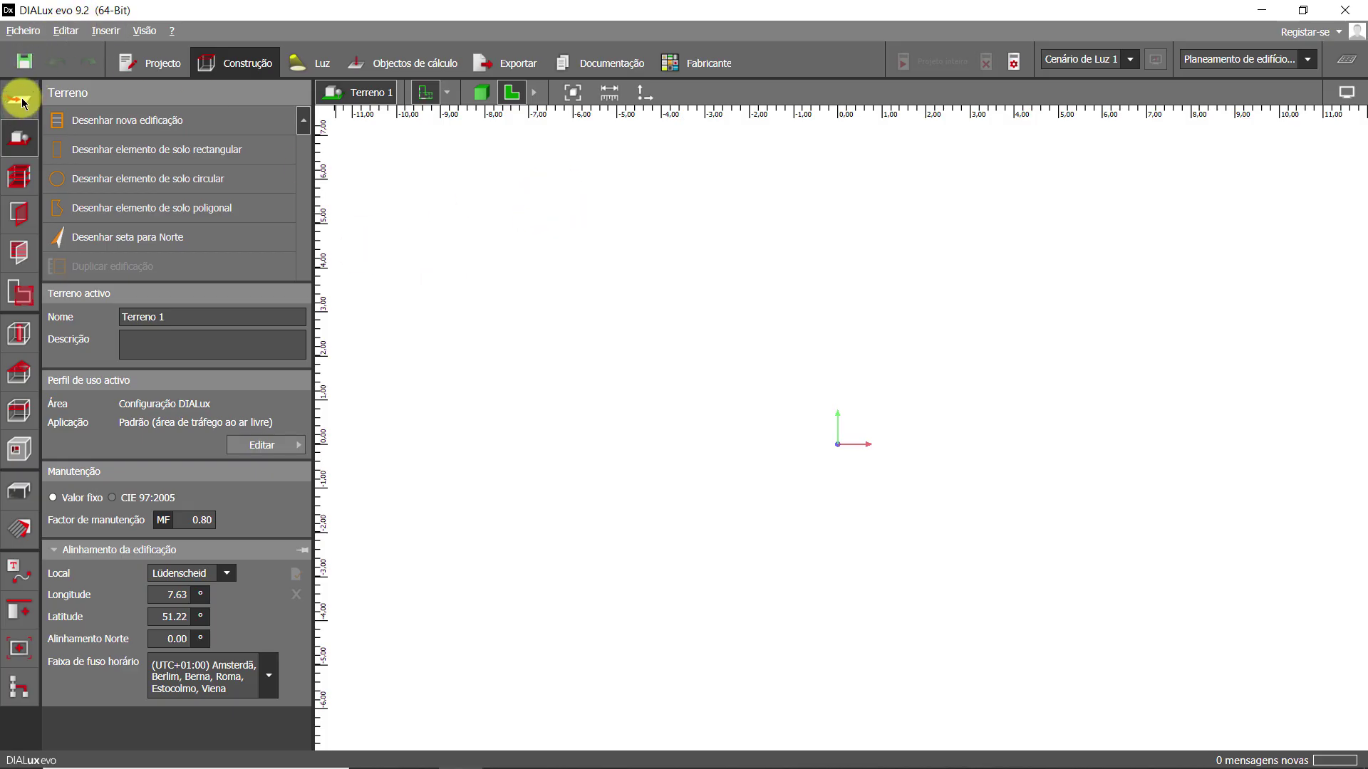
Step: Load the Rev2-arq iluminacao2010 DWG through Plantas > Carregar planta..., reaching the origin-and-rotation step
left_click(22, 104)
left_click(112, 121)
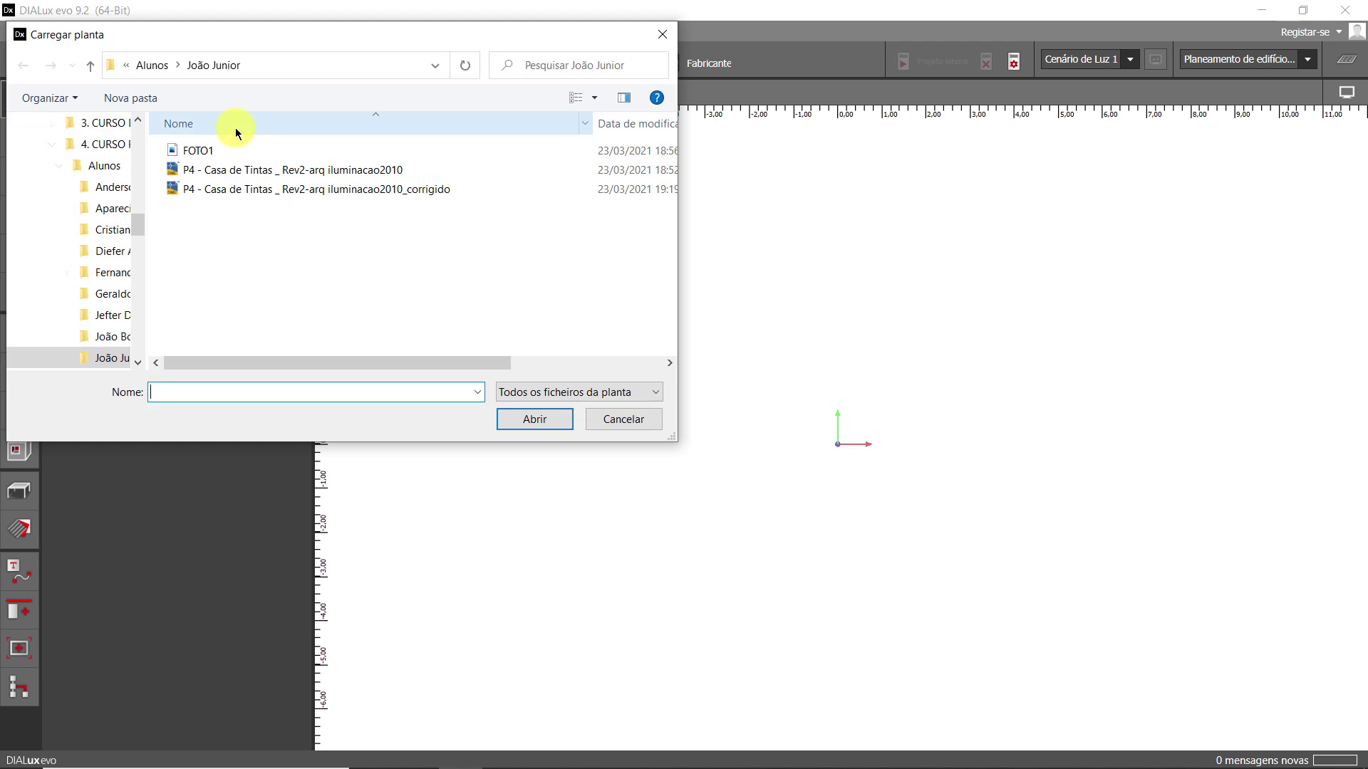
left_click(391, 174)
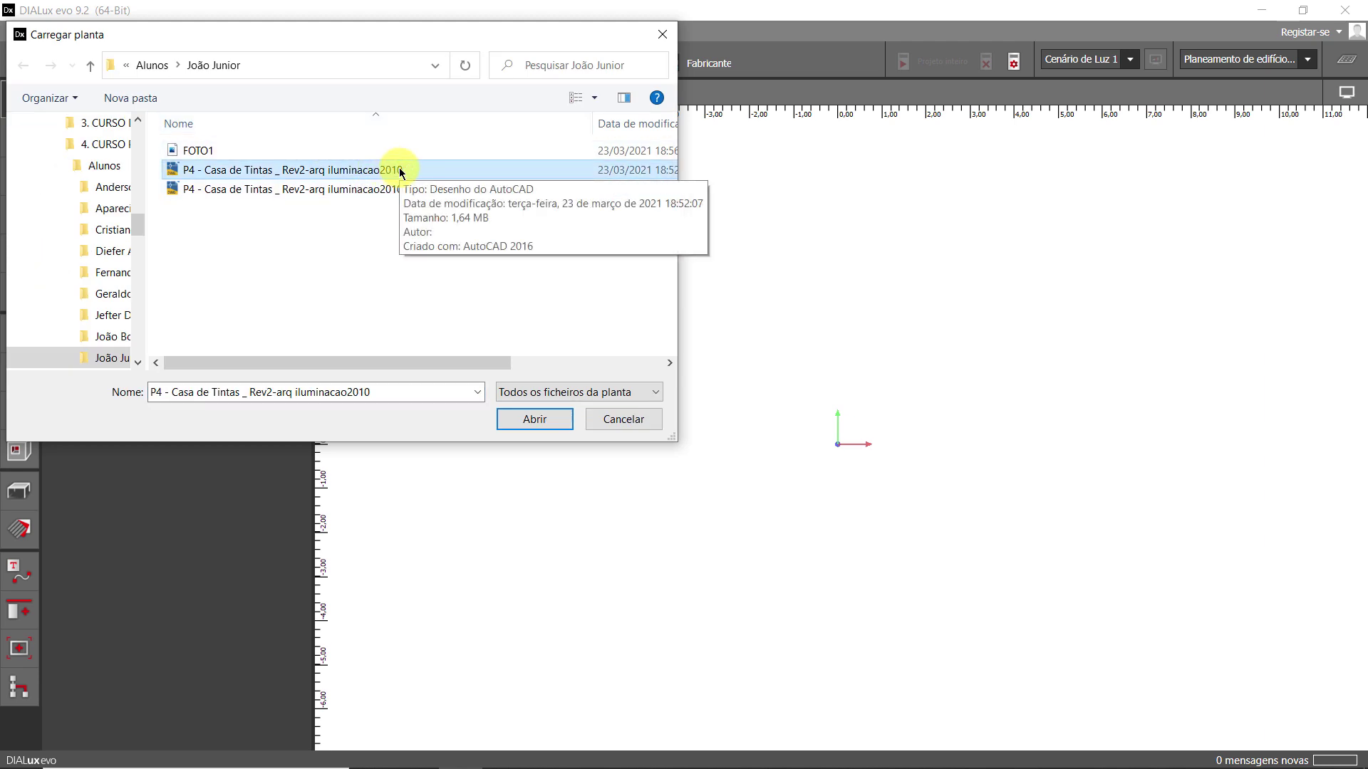
left_click(531, 419)
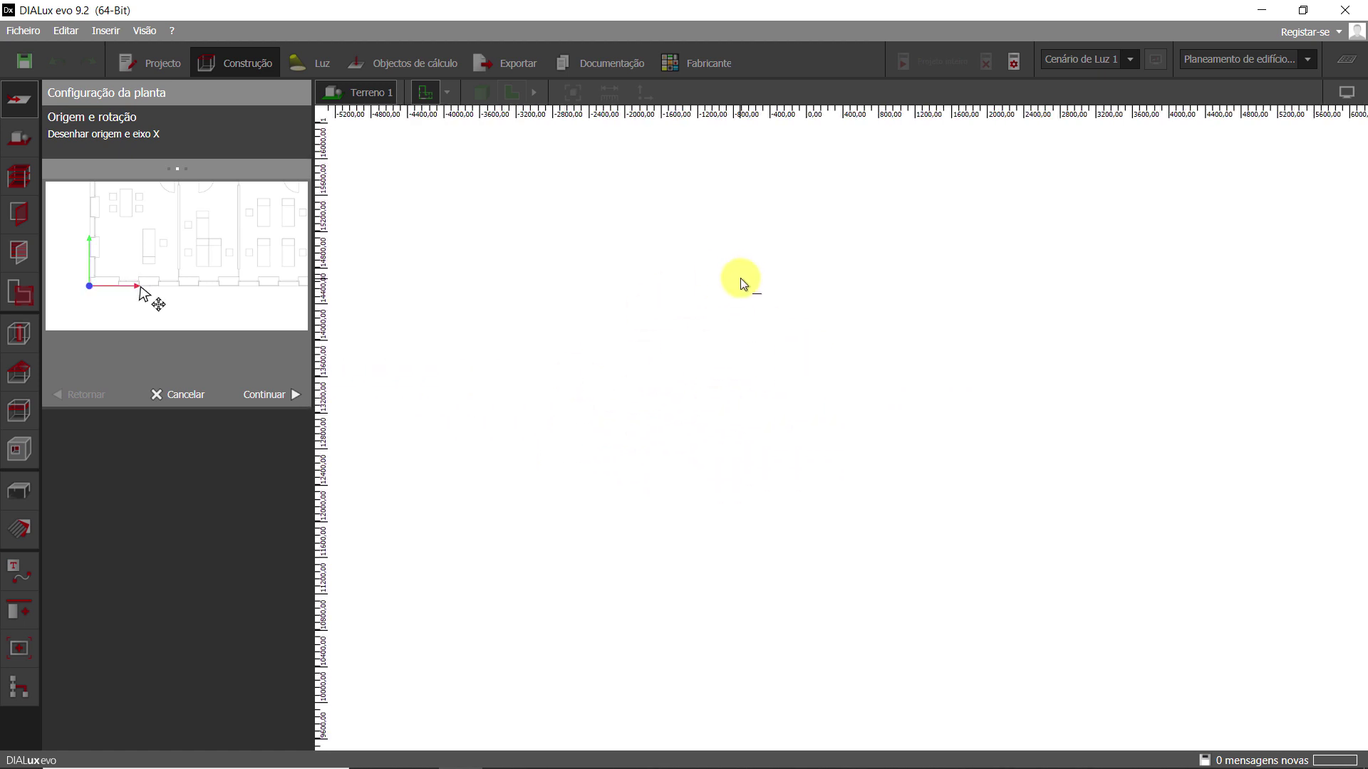
scroll(741, 280, "up", 2)
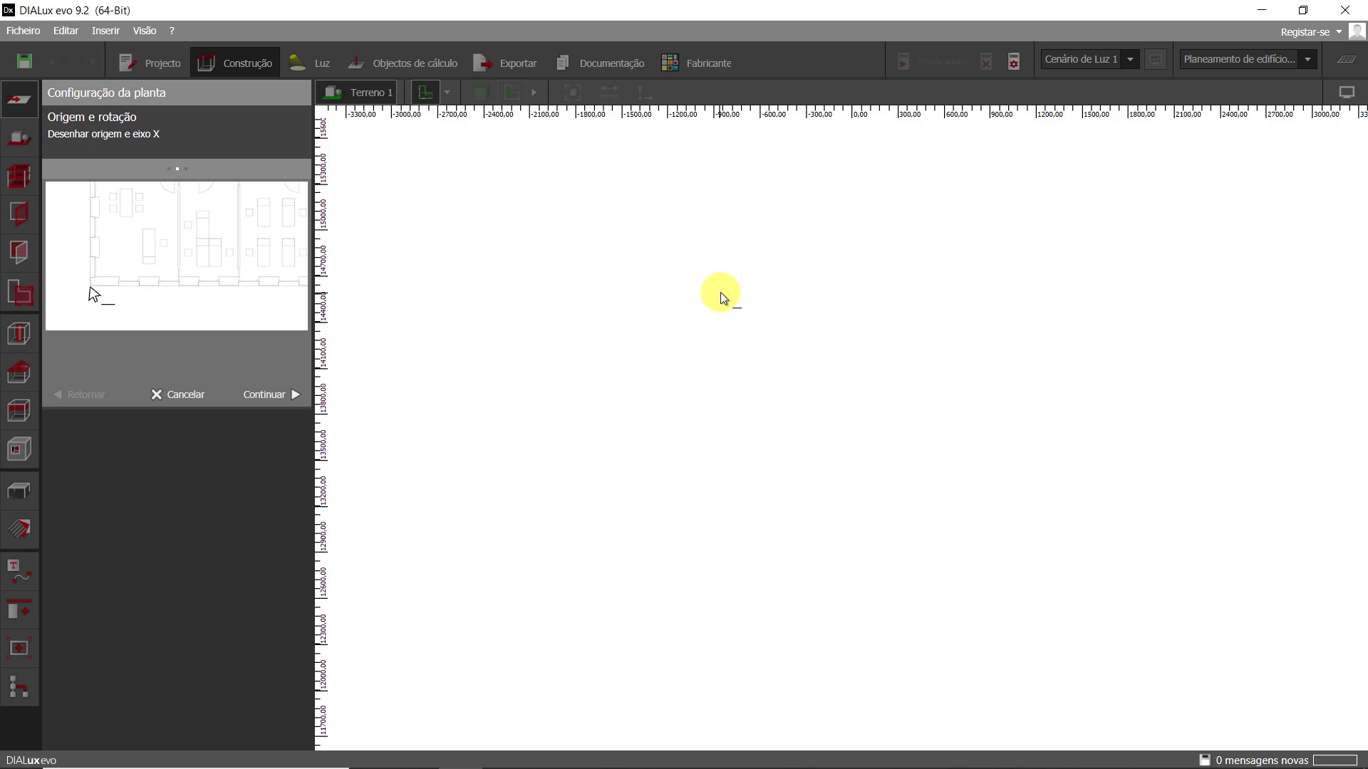
key("alt+Tab")
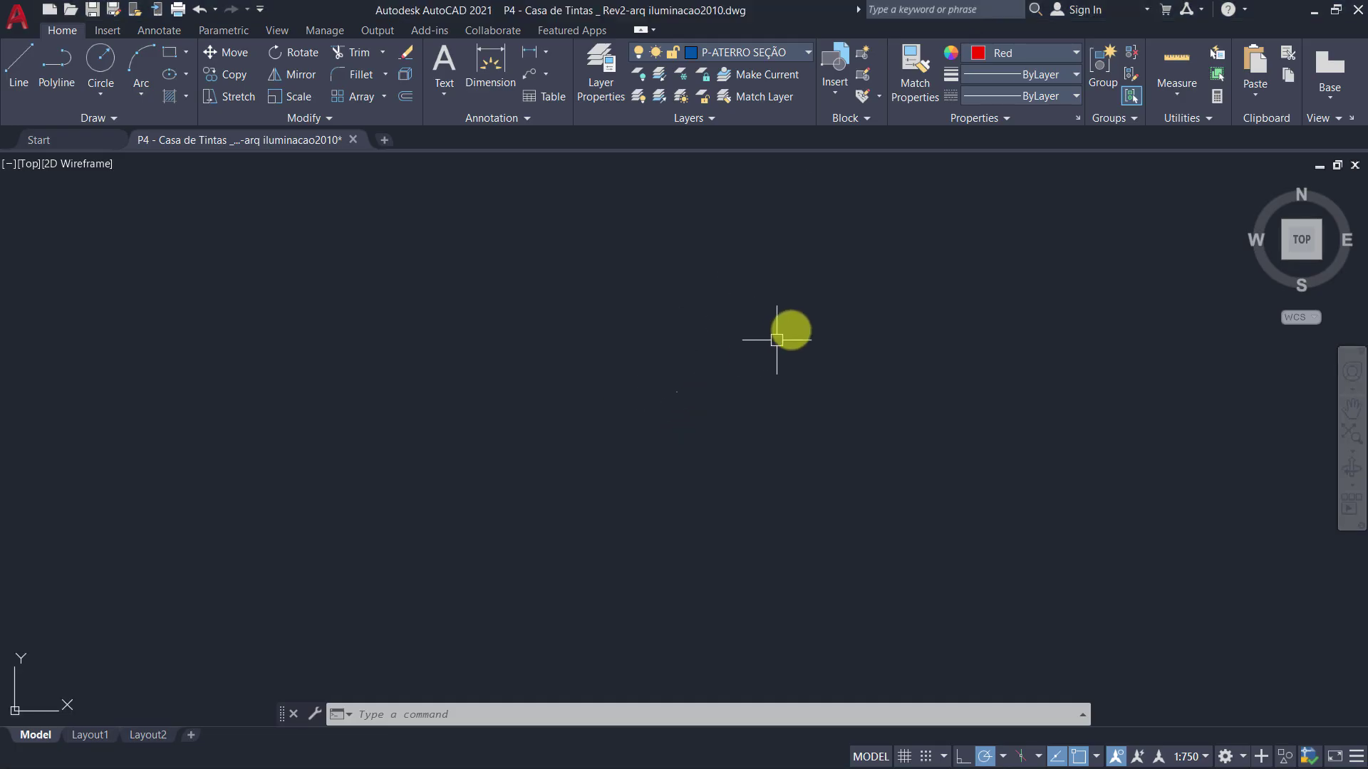
Step: Drag three crossing selection windows over the AutoCAD drawing to inspect far-off objects, then cancel
left_click(819, 304)
left_click(297, 619)
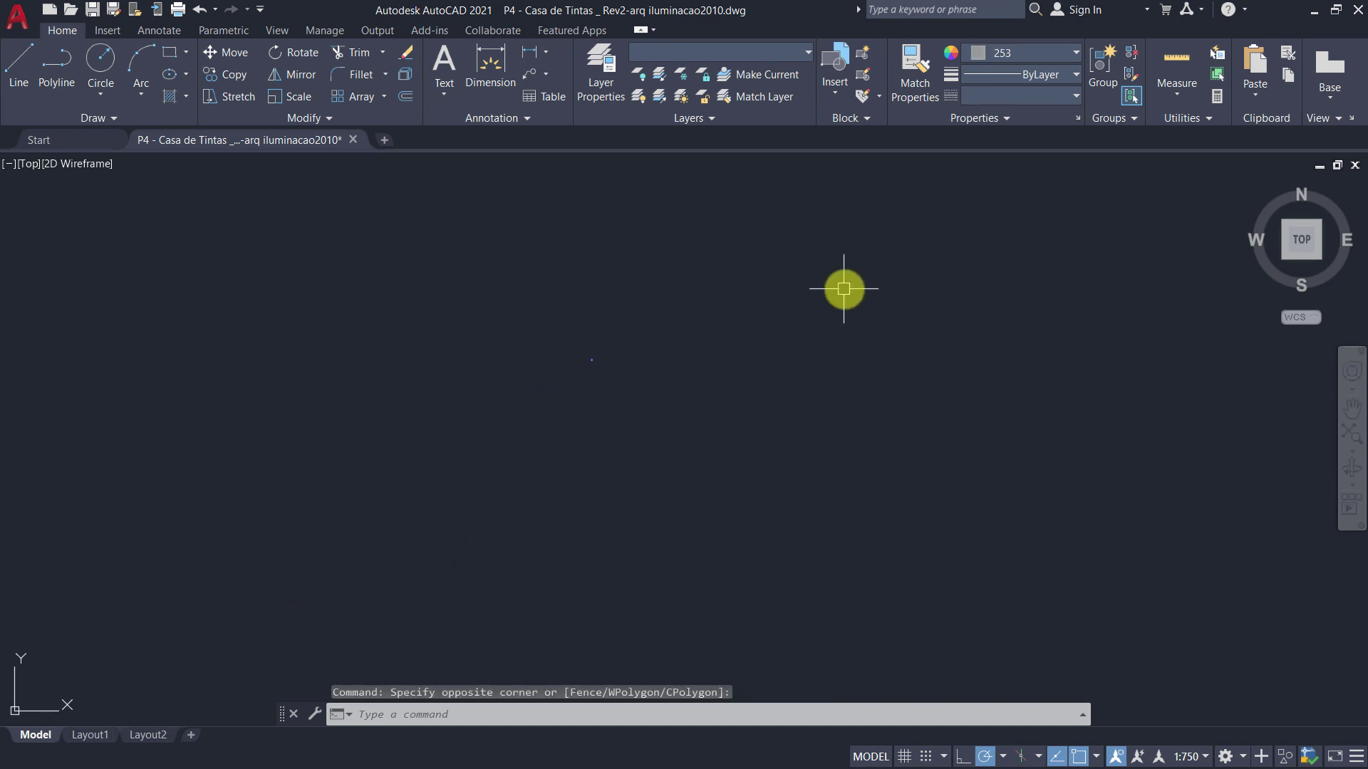
left_click(846, 290)
left_click(222, 607)
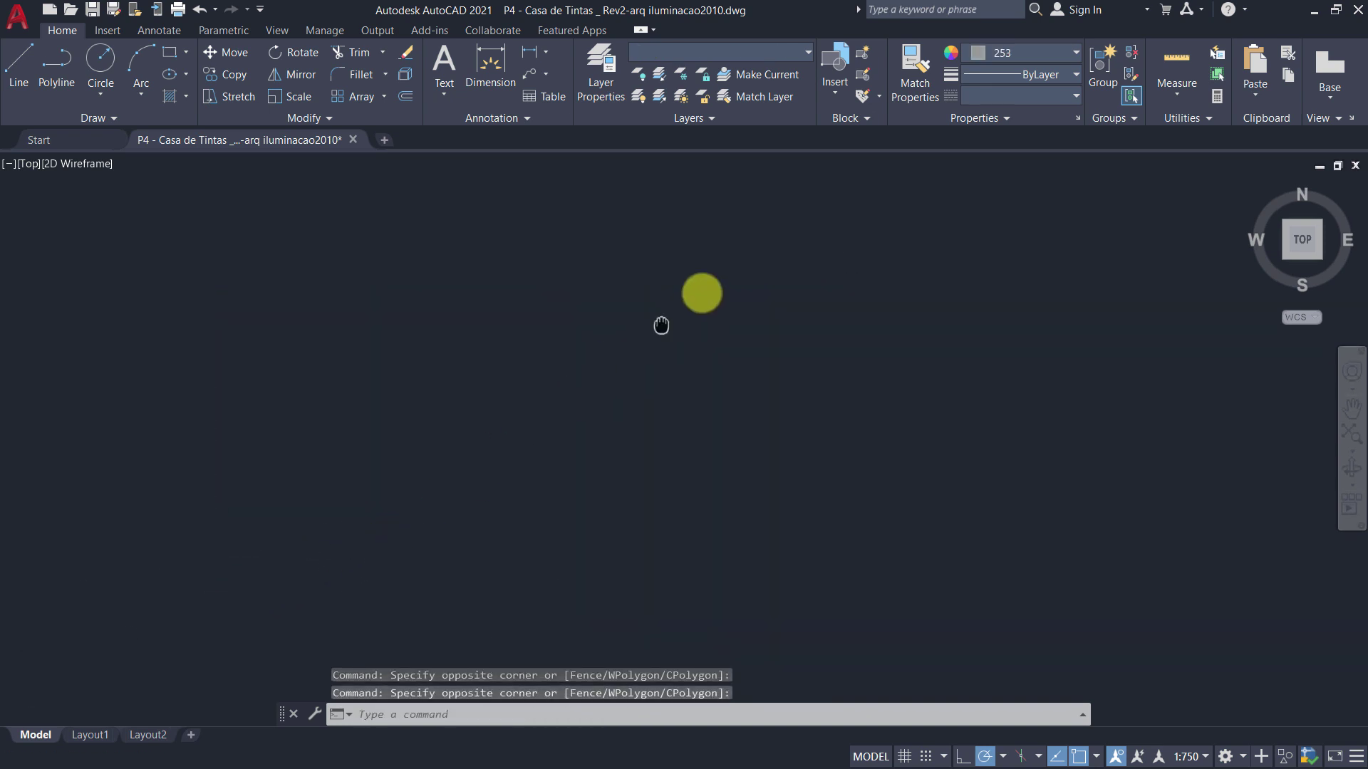
left_click(970, 201)
left_click(263, 577)
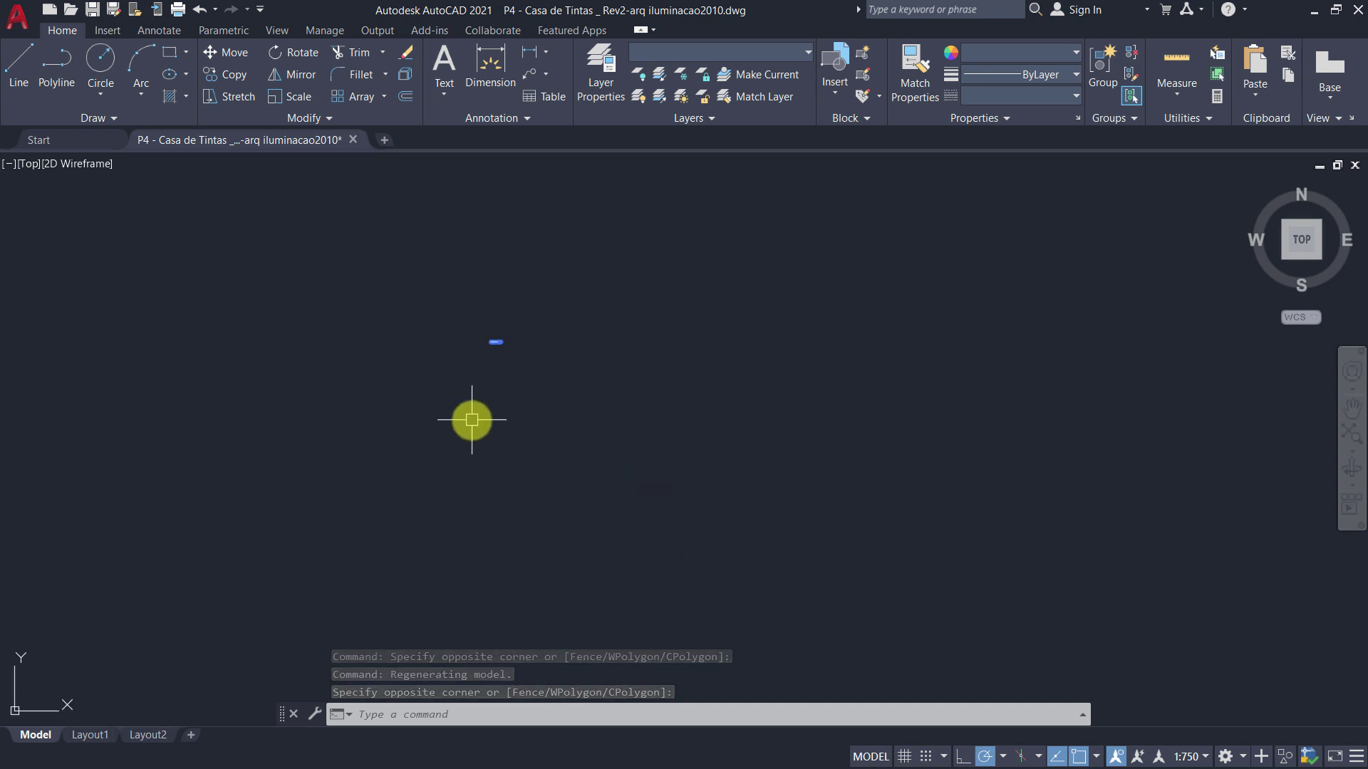
scroll(473, 463, "up", 1)
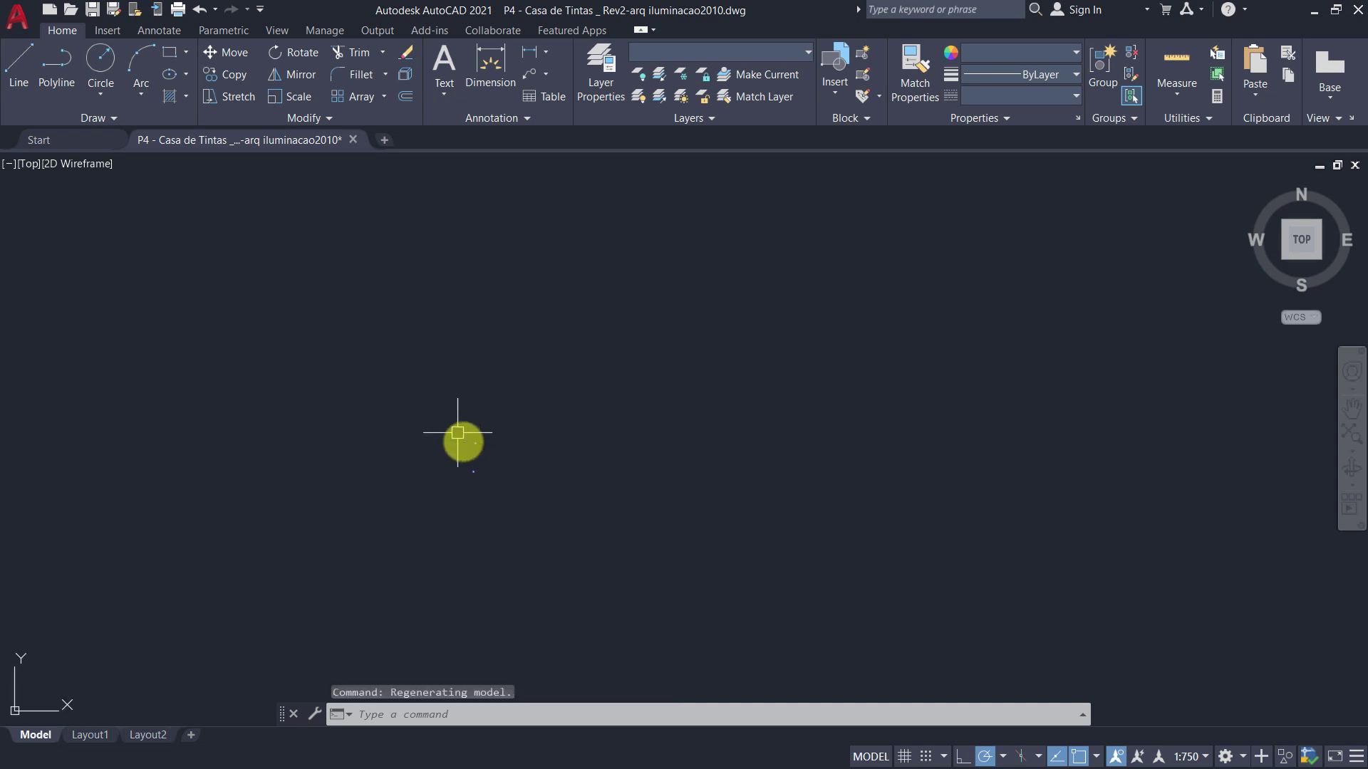
key("Escape")
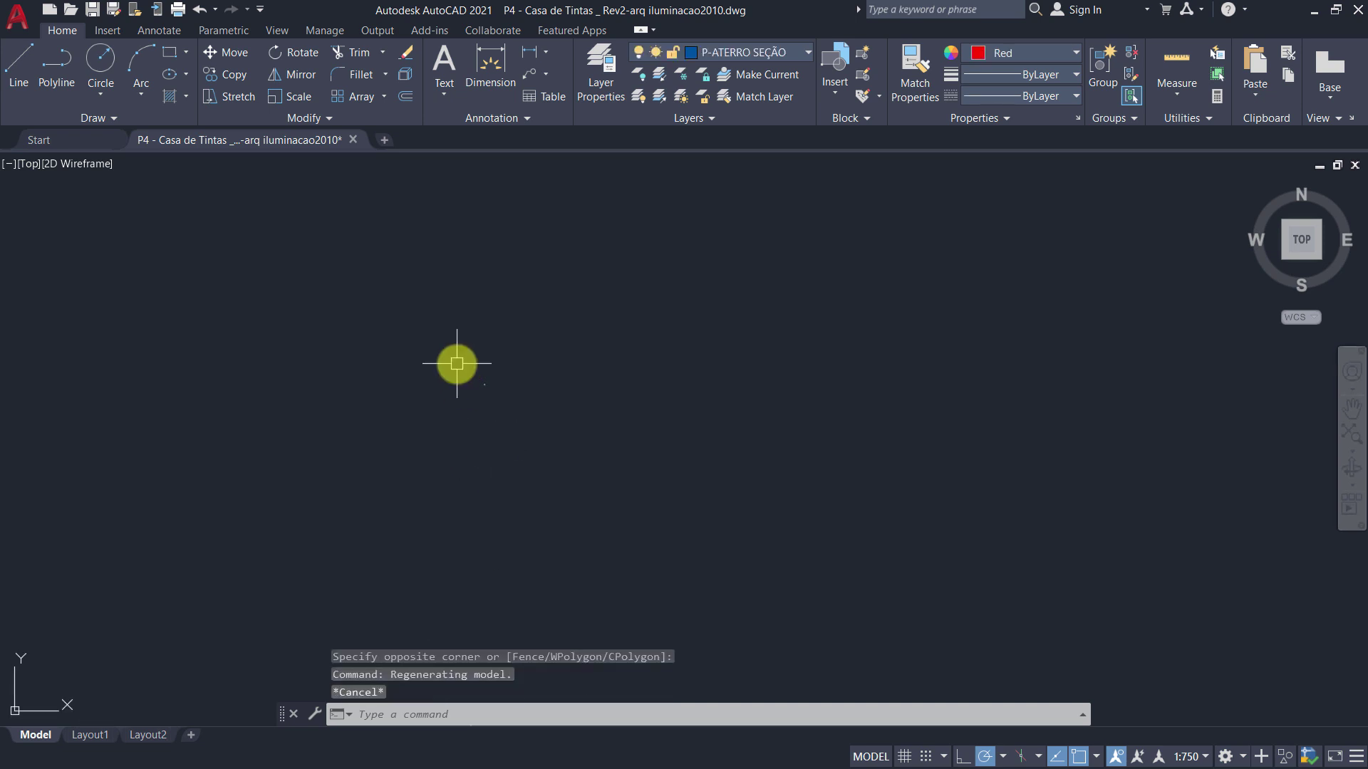
key("alt+Tab")
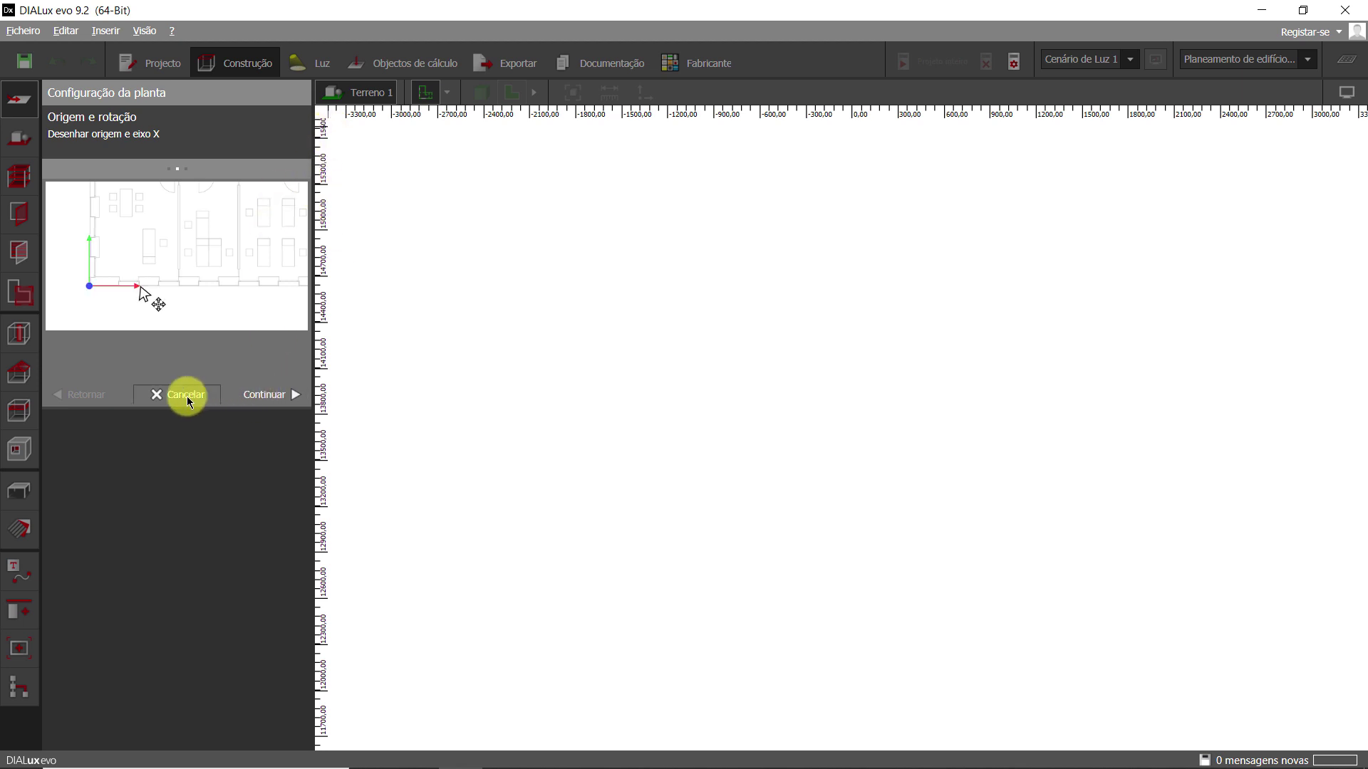
Step: Cancel Configuração da planta and pick the iluminacao2010_corrigido DWG in Carregar planta..
left_click(183, 403)
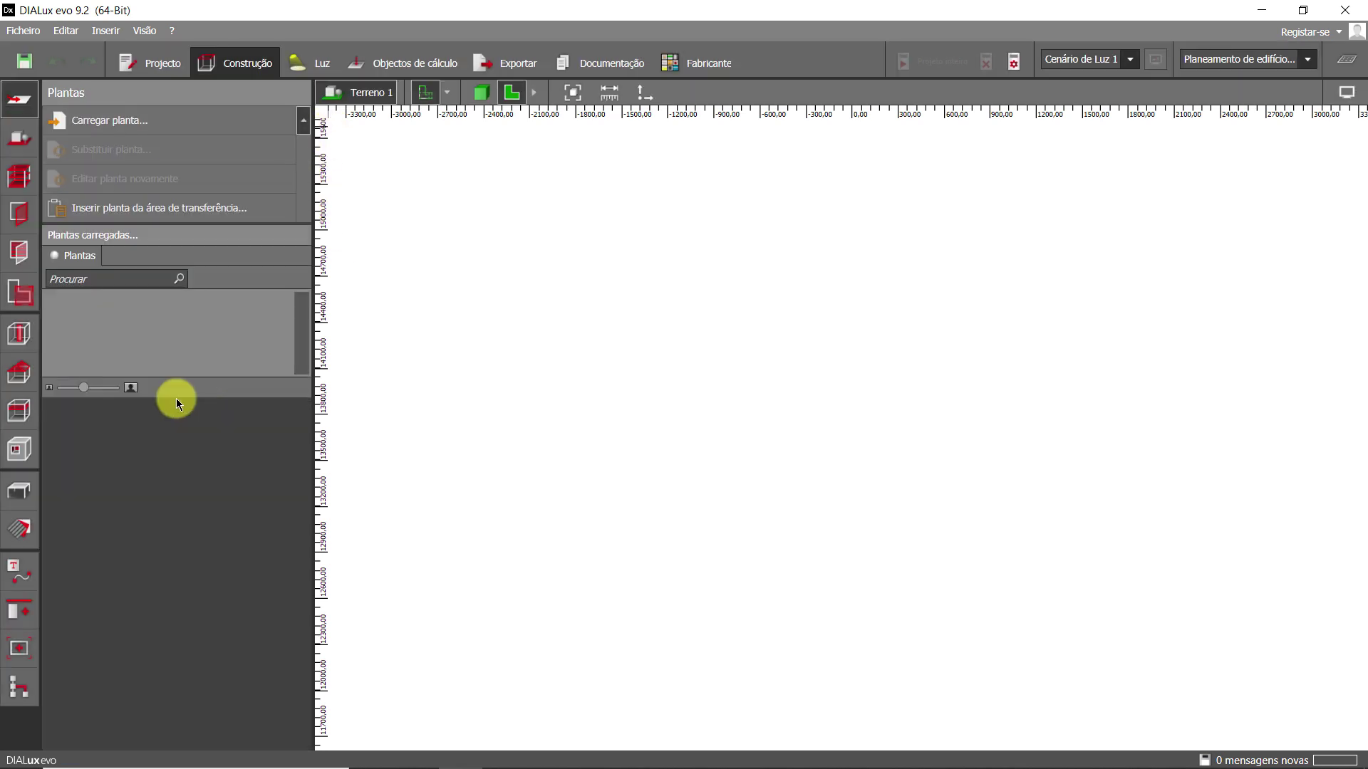
left_click(89, 117)
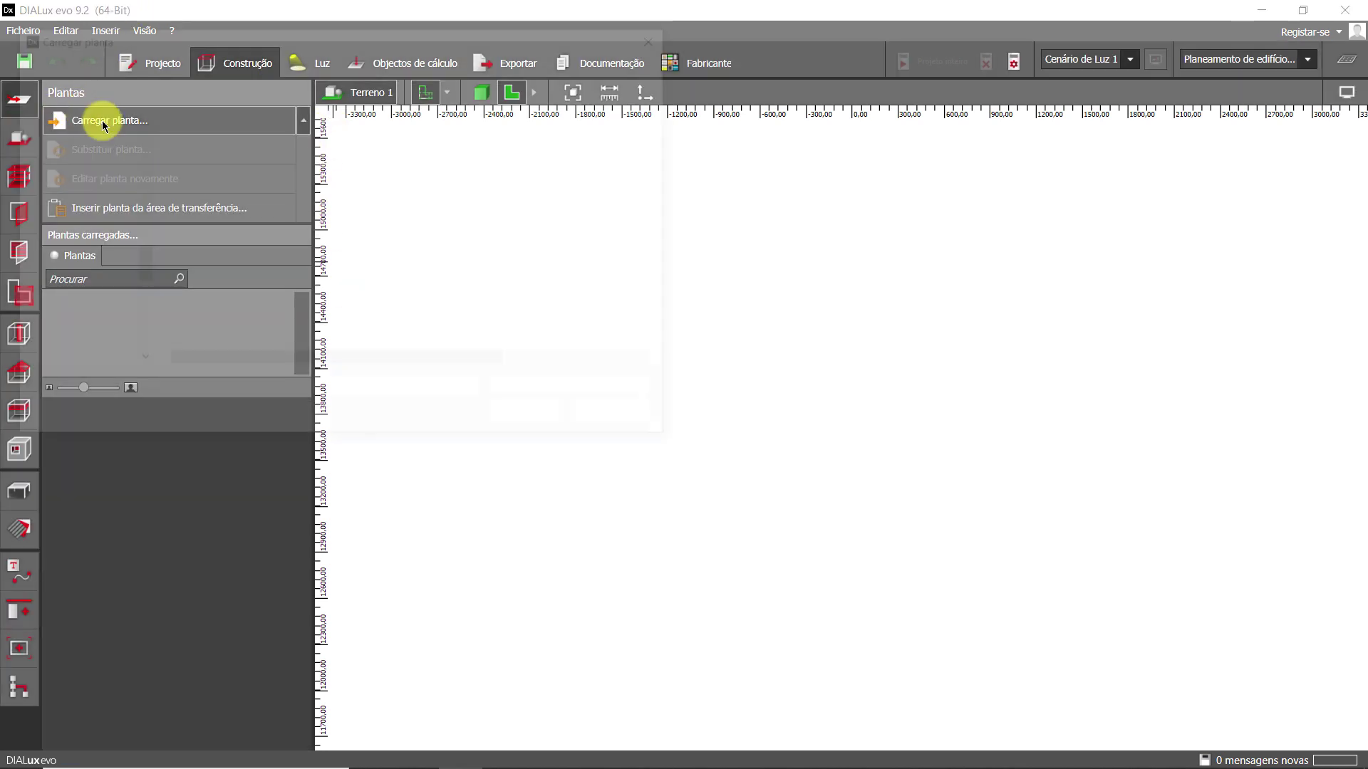
left_click(399, 189)
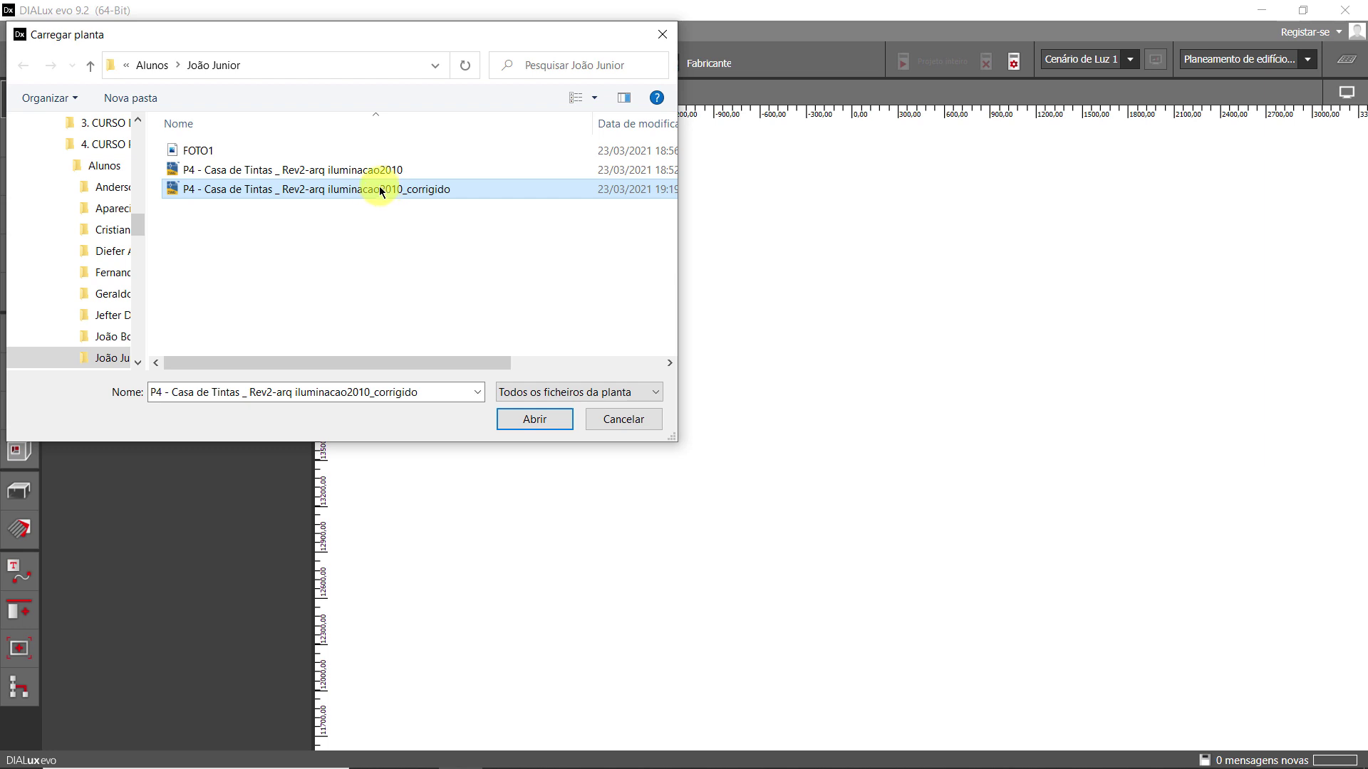
Step: Open the _corrigido DWG and zoom and pan to frame the Casa de Tintas plan
left_click(535, 419)
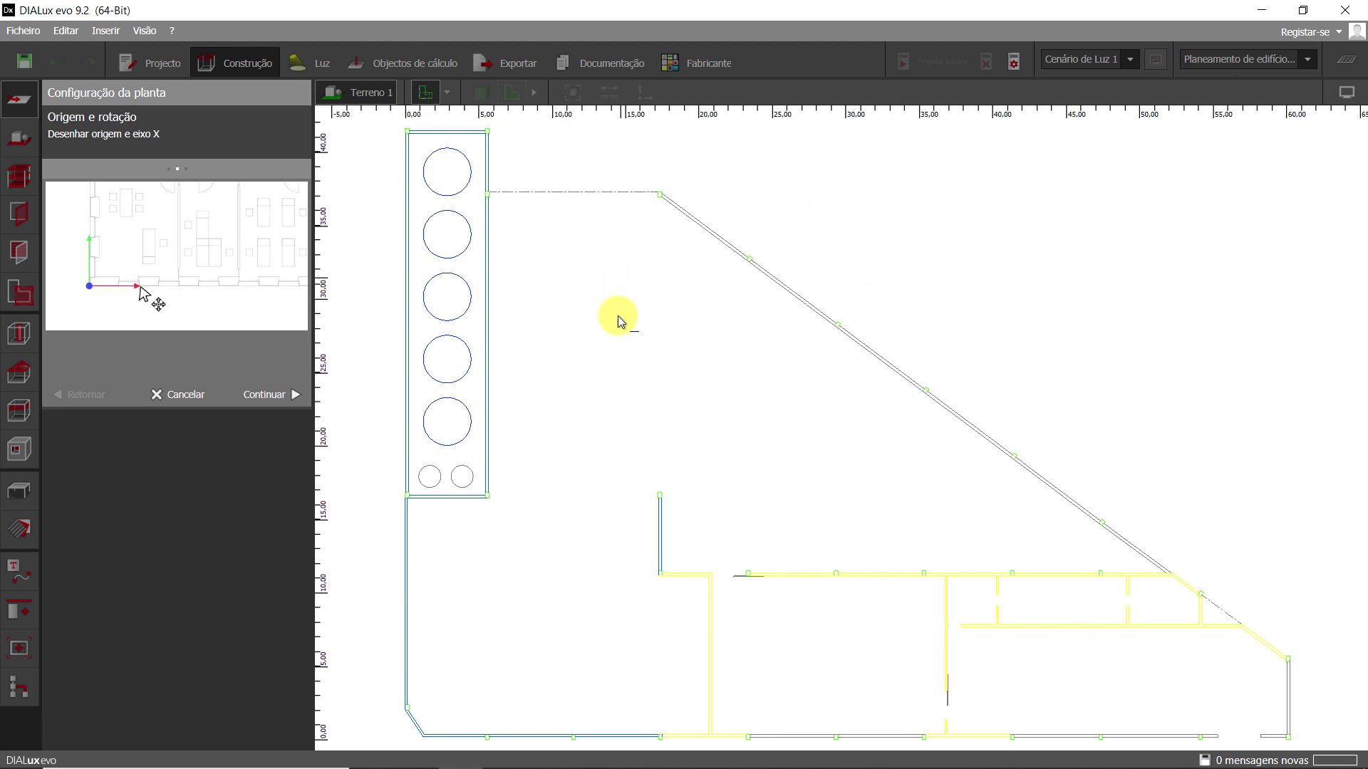
scroll(613, 416, "down", 3)
scroll(614, 417, "up", 2)
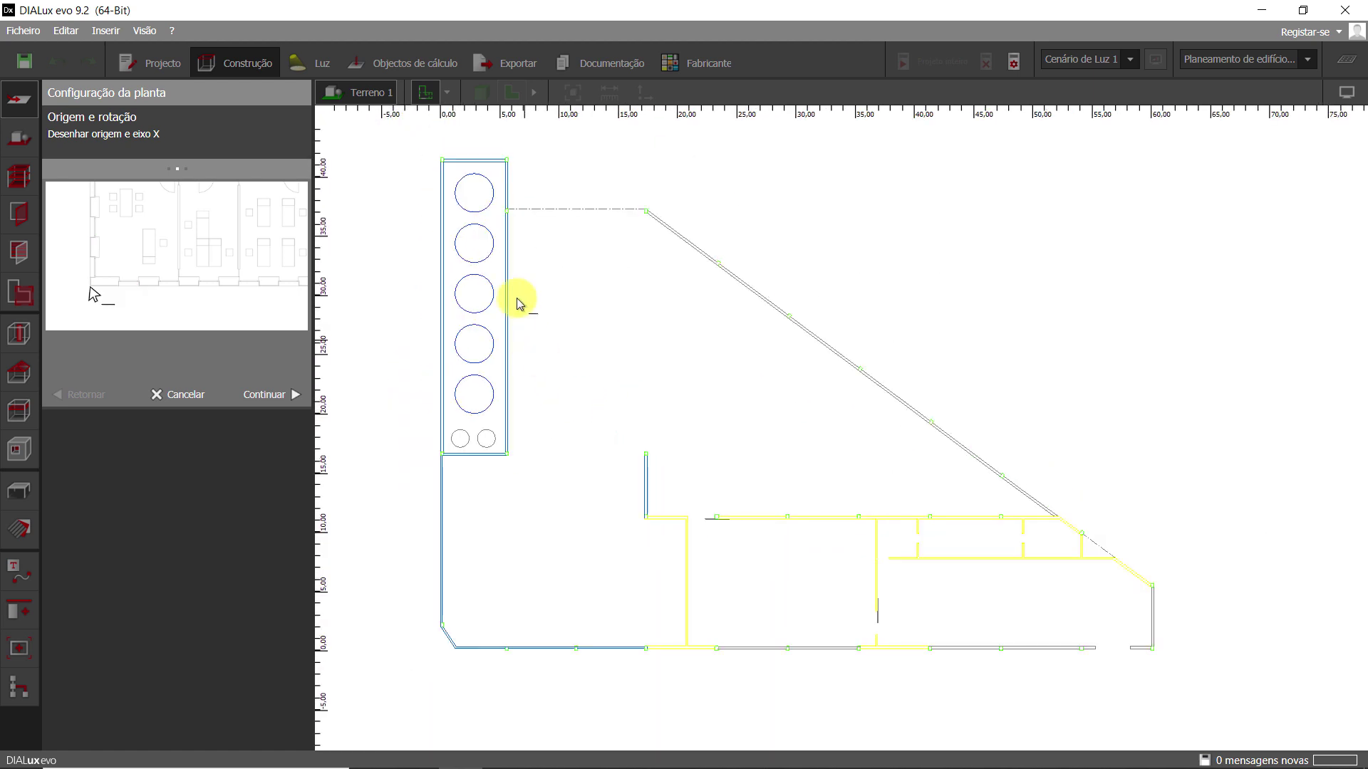
scroll(580, 284, "down", 1)
scroll(596, 307, "up", 1)
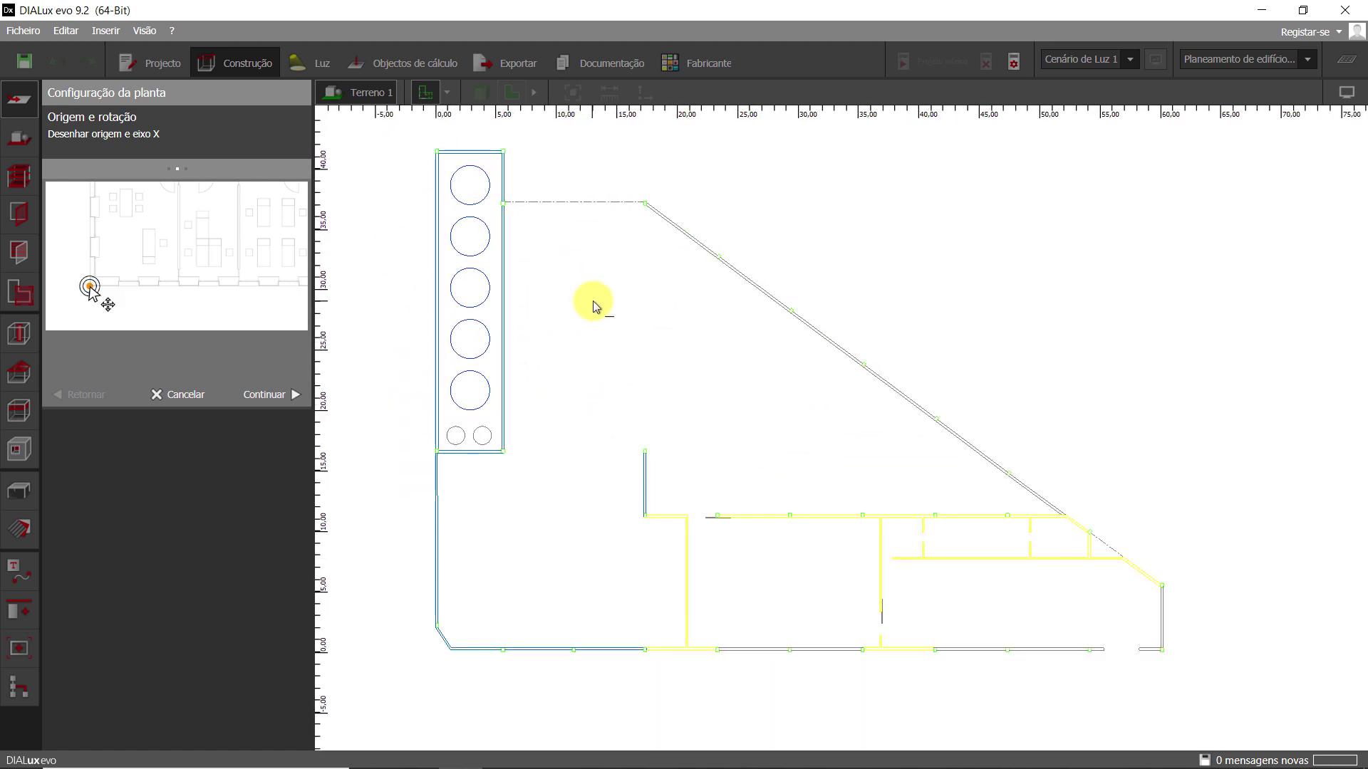
scroll(734, 388, "up", 1)
middle_click_drag(733, 408, 746, 398)
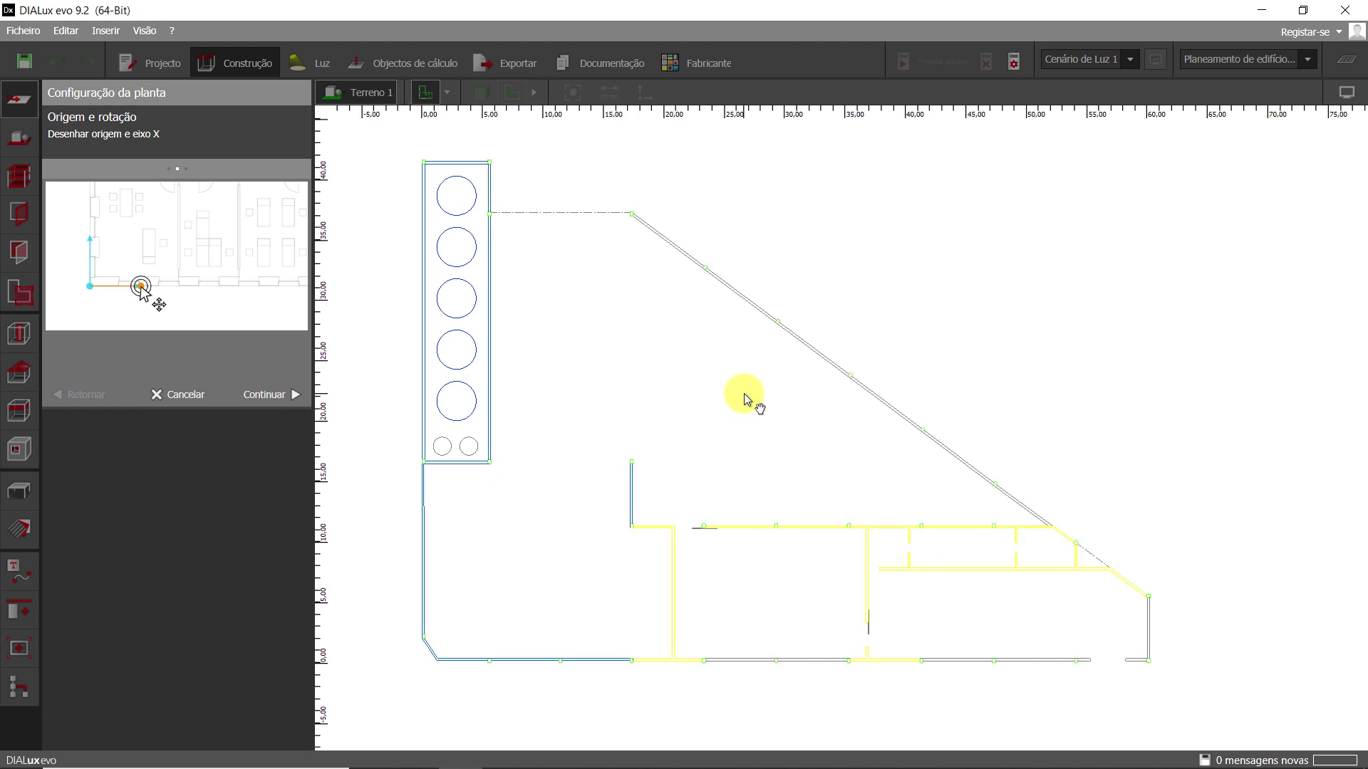